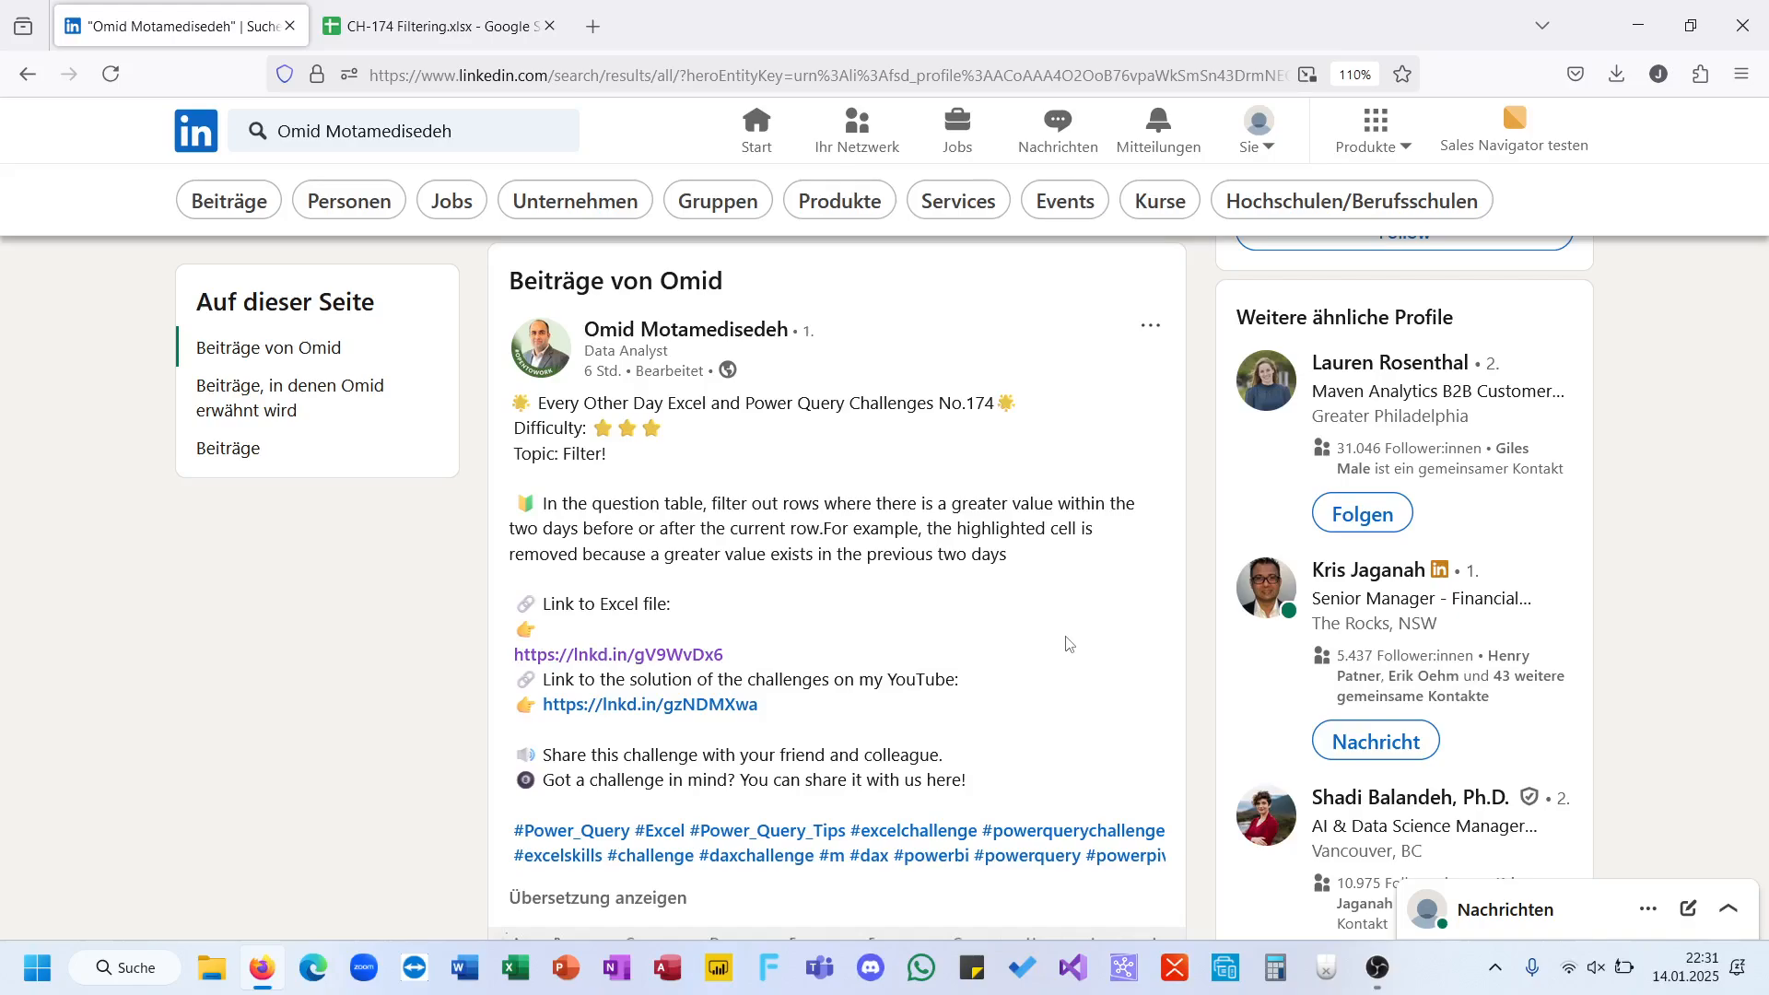
# - Highlight the title line of the Excel and Power Query Challenges No.174 post
pyautogui.click(1617, 74)
pyautogui.click(1460, 112)
pyautogui.doubleClick(853, 415)
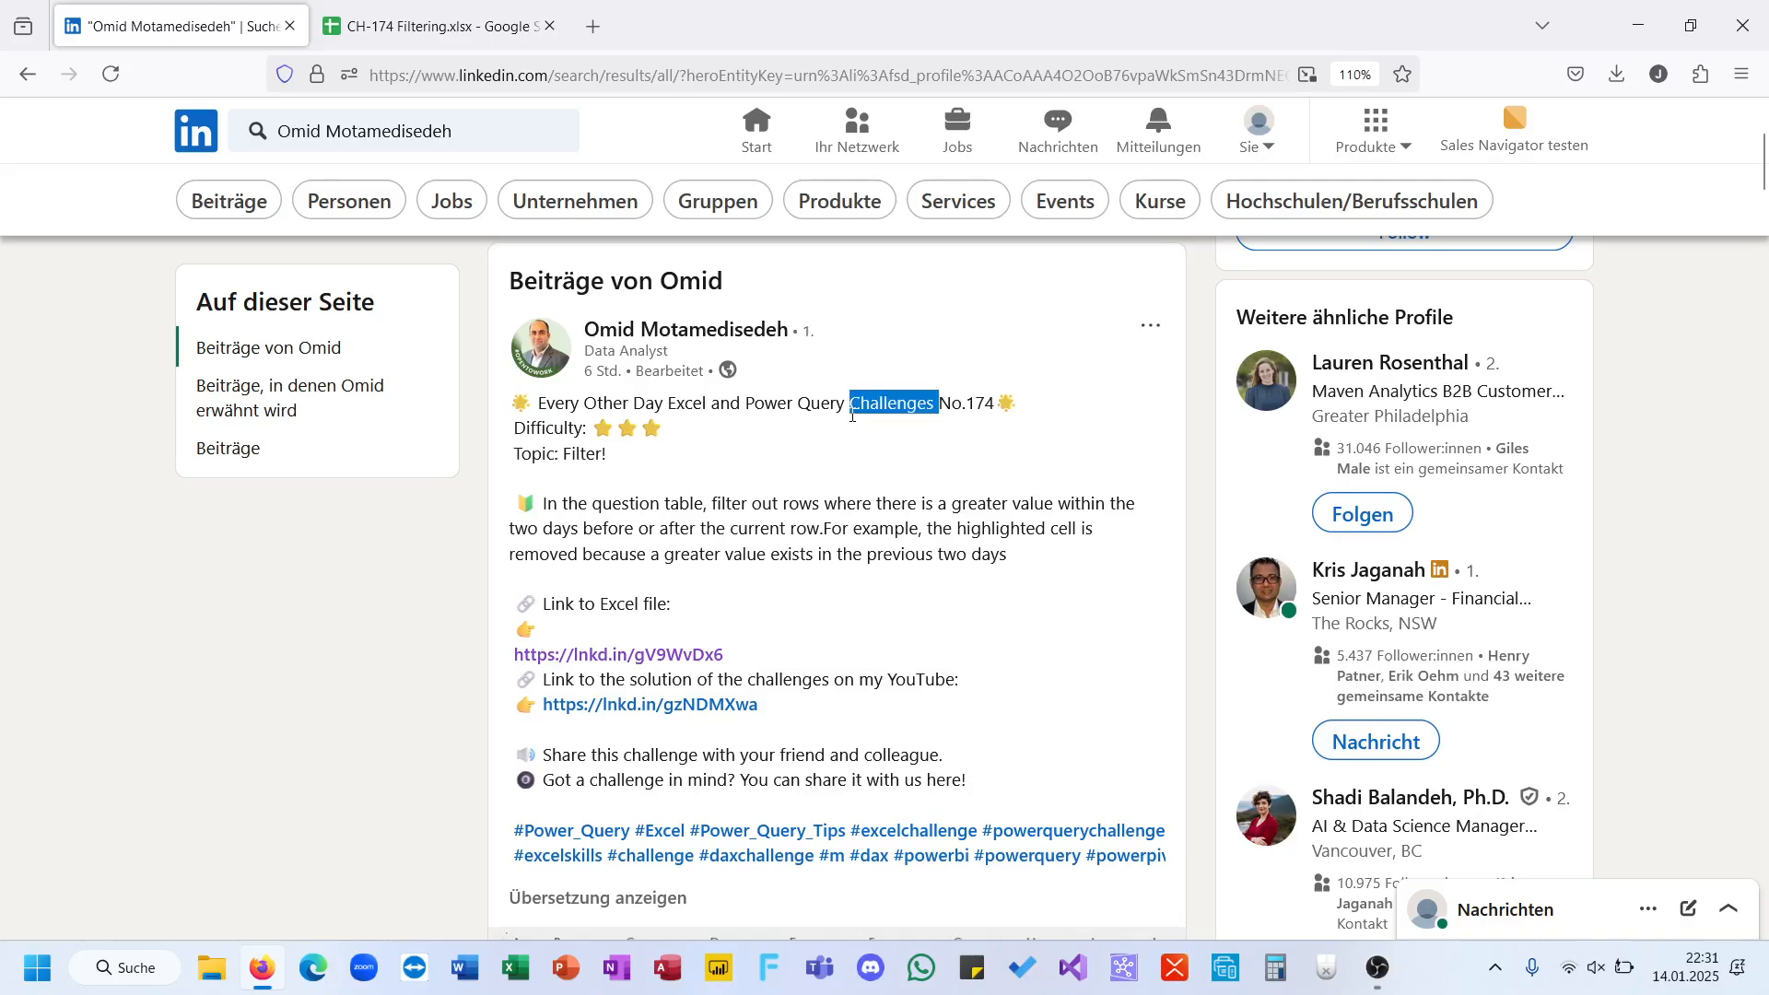
pyautogui.tripleClick(852, 415)
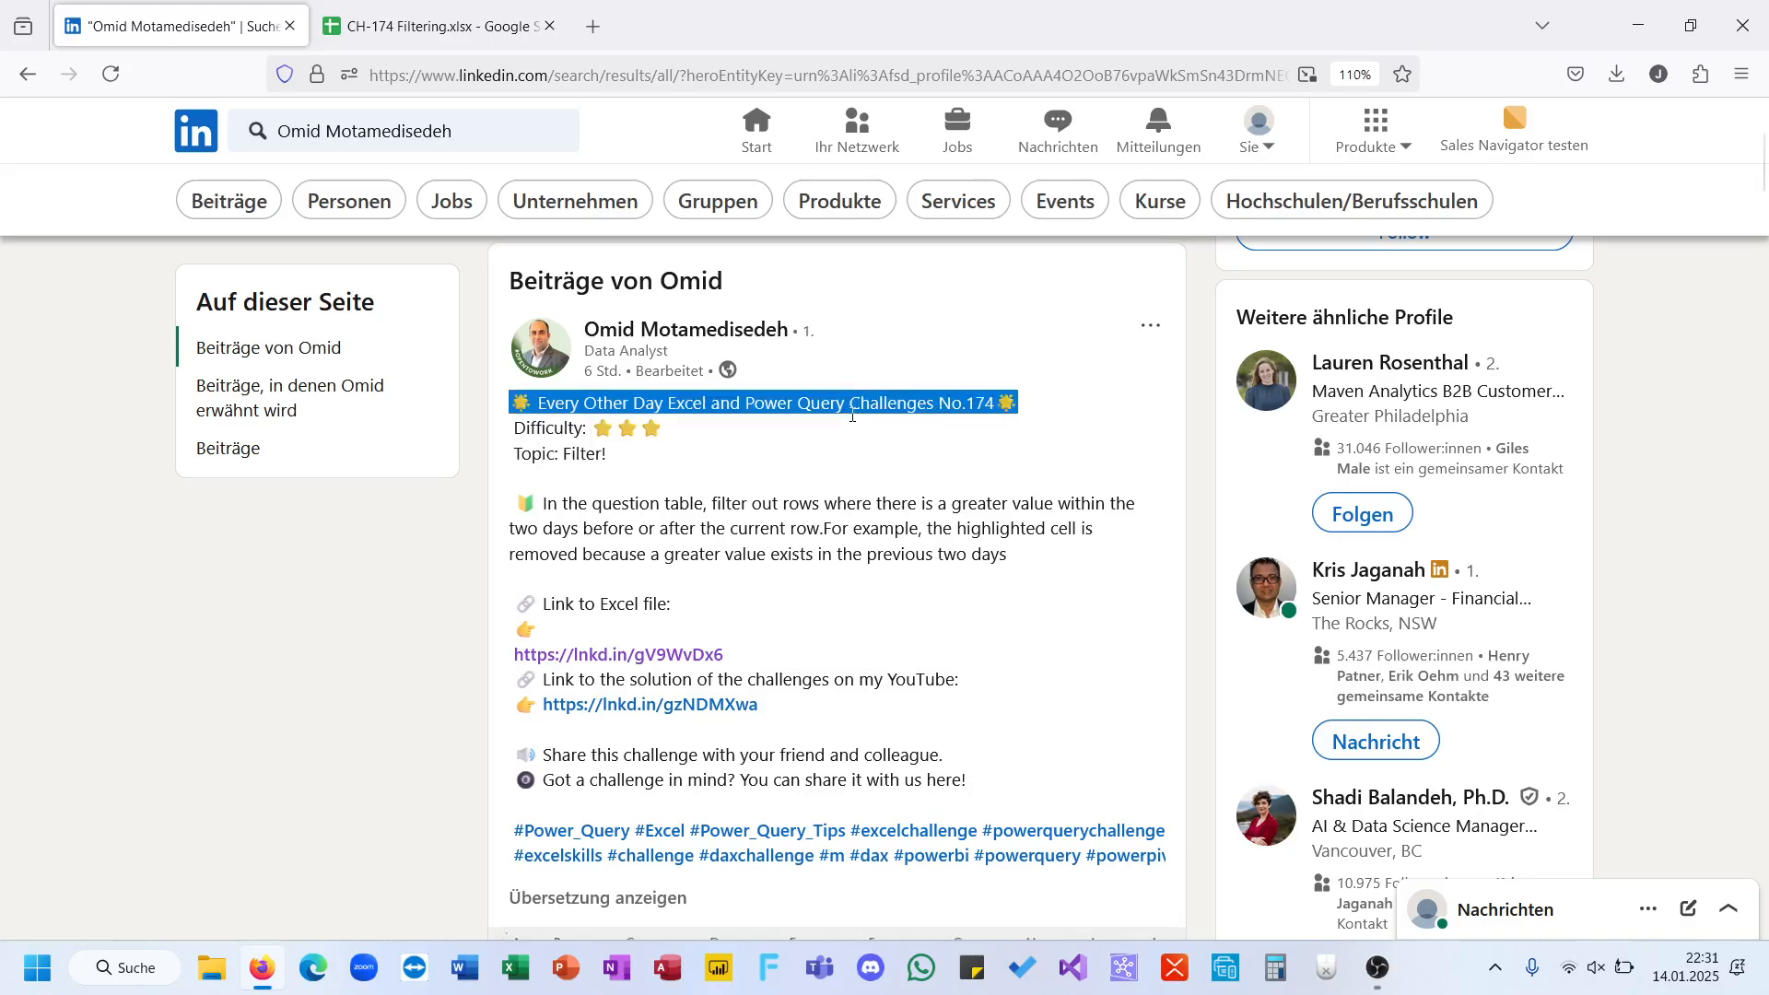
pyautogui.click(645, 673)
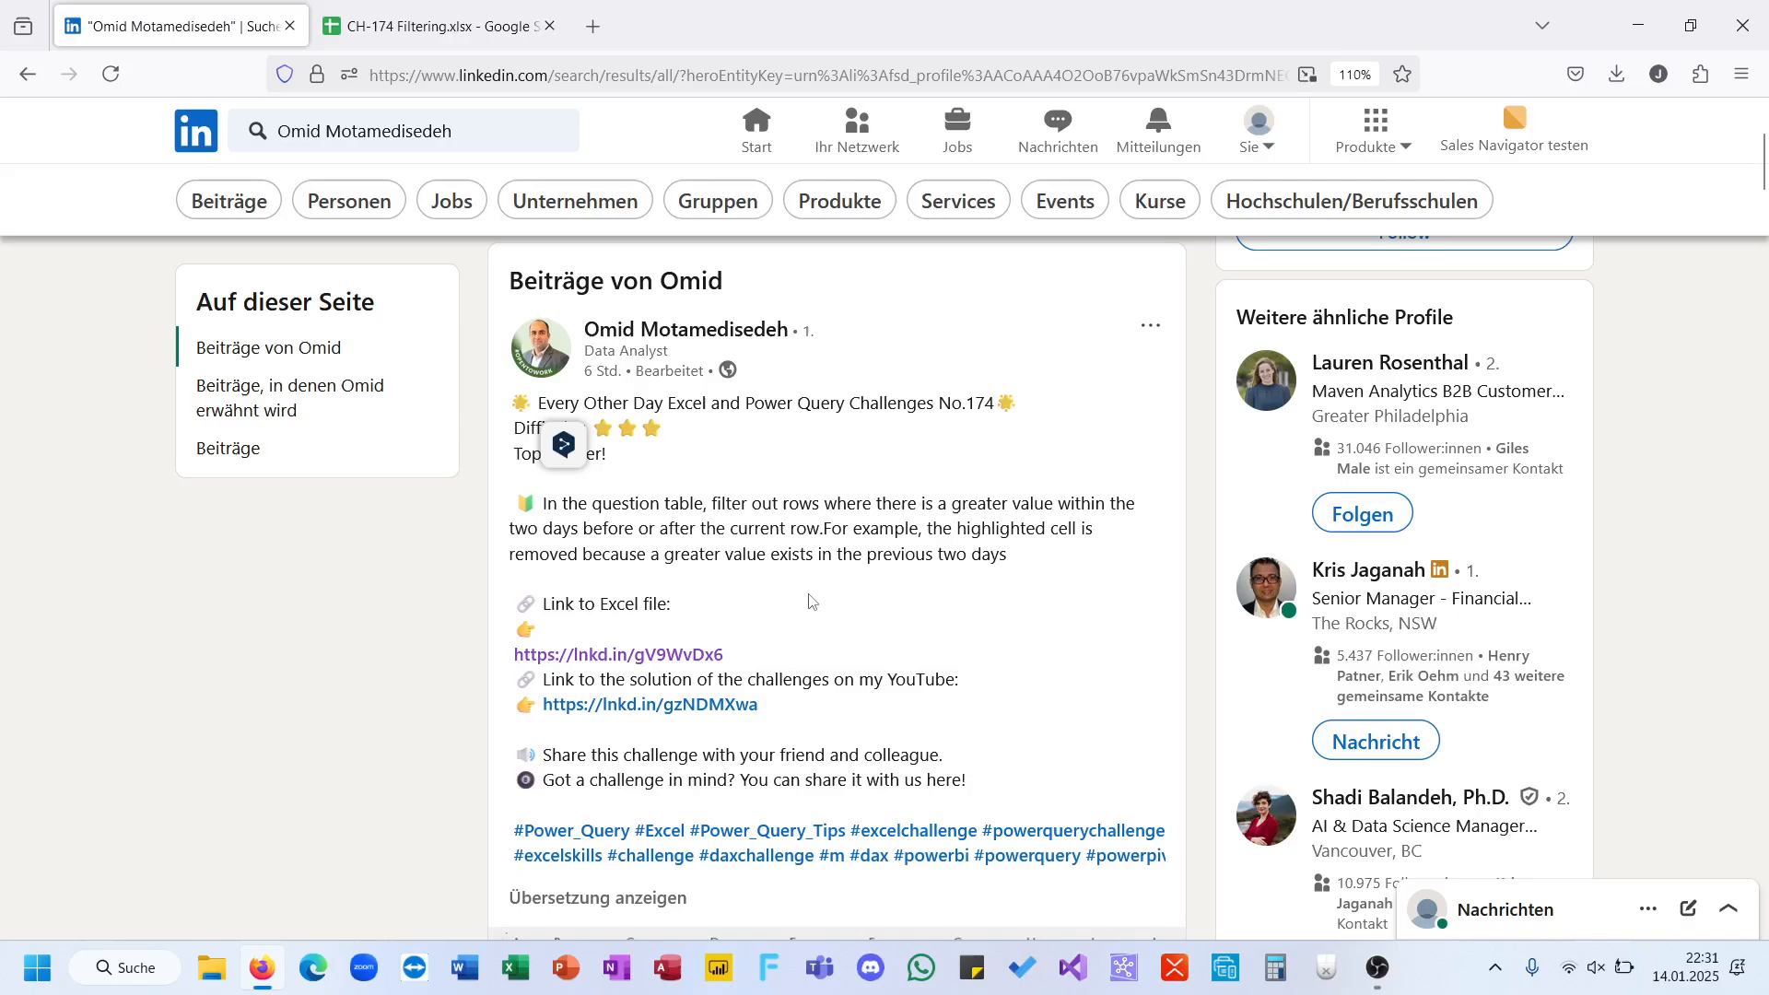
# - Open the downloaded workbook CH-174 Filtering.xlsx and switch to Excel
pyautogui.click(1617, 74)
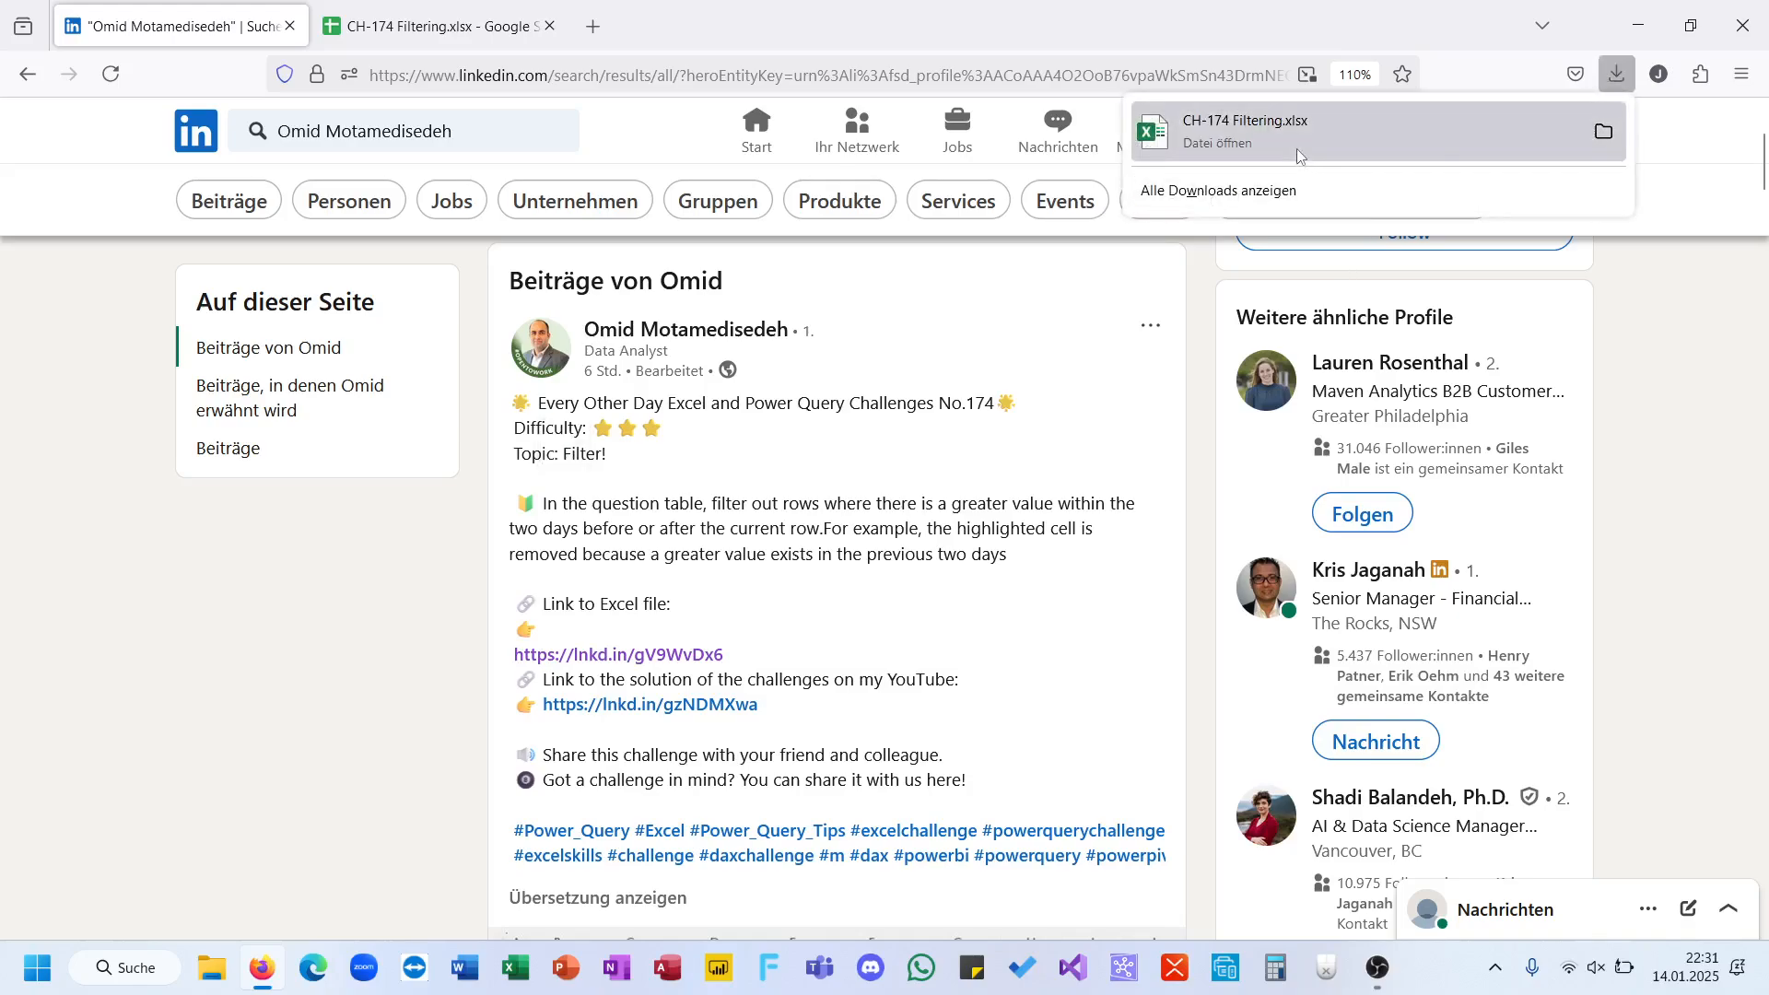
pyautogui.click(1301, 146)
pyautogui.tripleClick(834, 405)
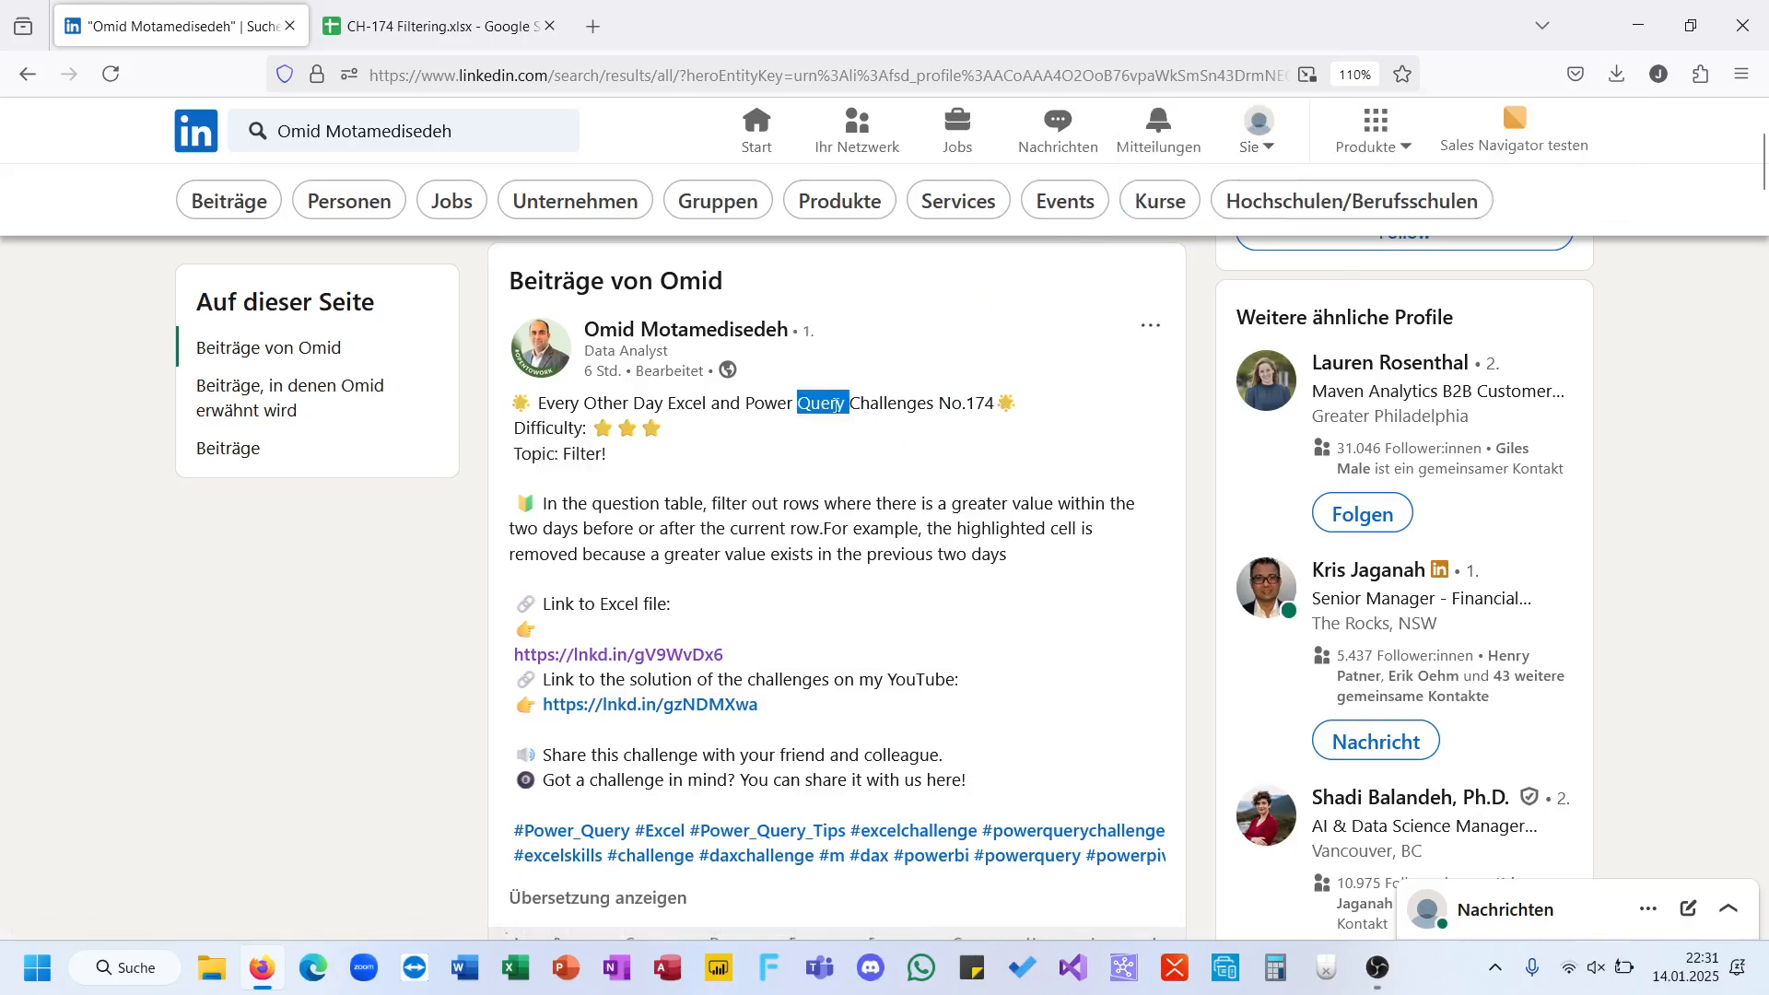
pyautogui.click(835, 405)
pyautogui.click(1616, 73)
pyautogui.click(1347, 137)
pyautogui.click(1350, 138)
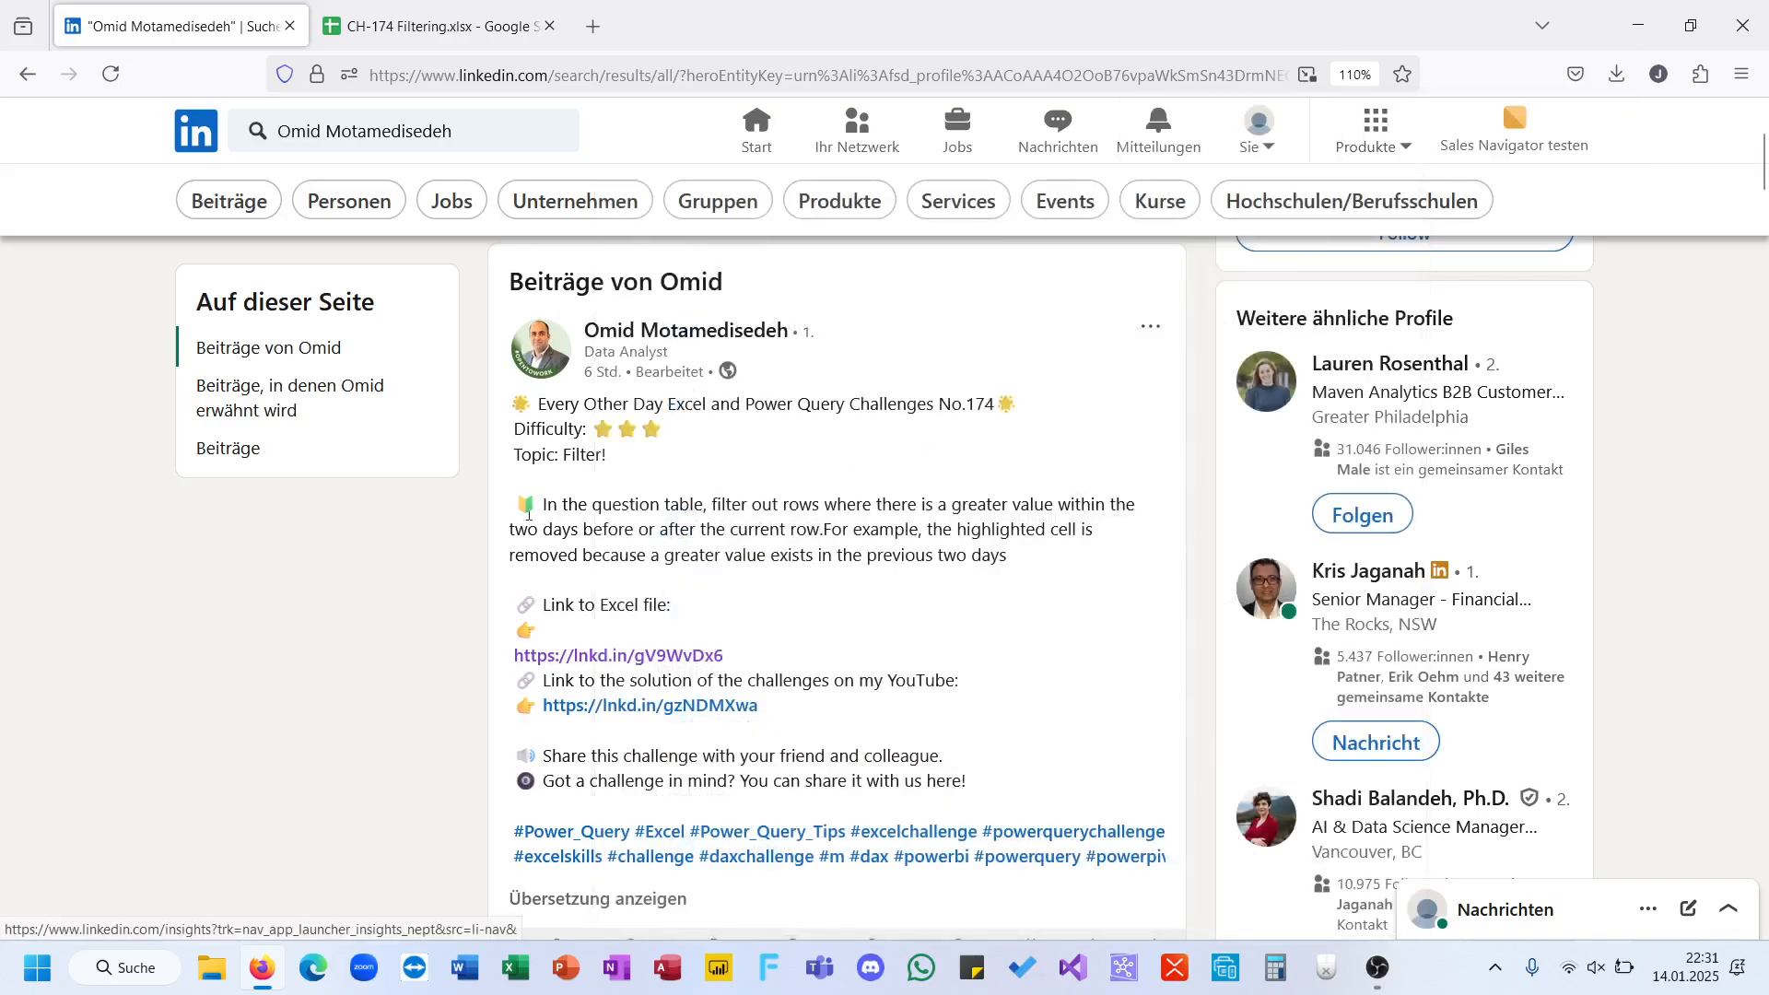
pyautogui.click(1617, 74)
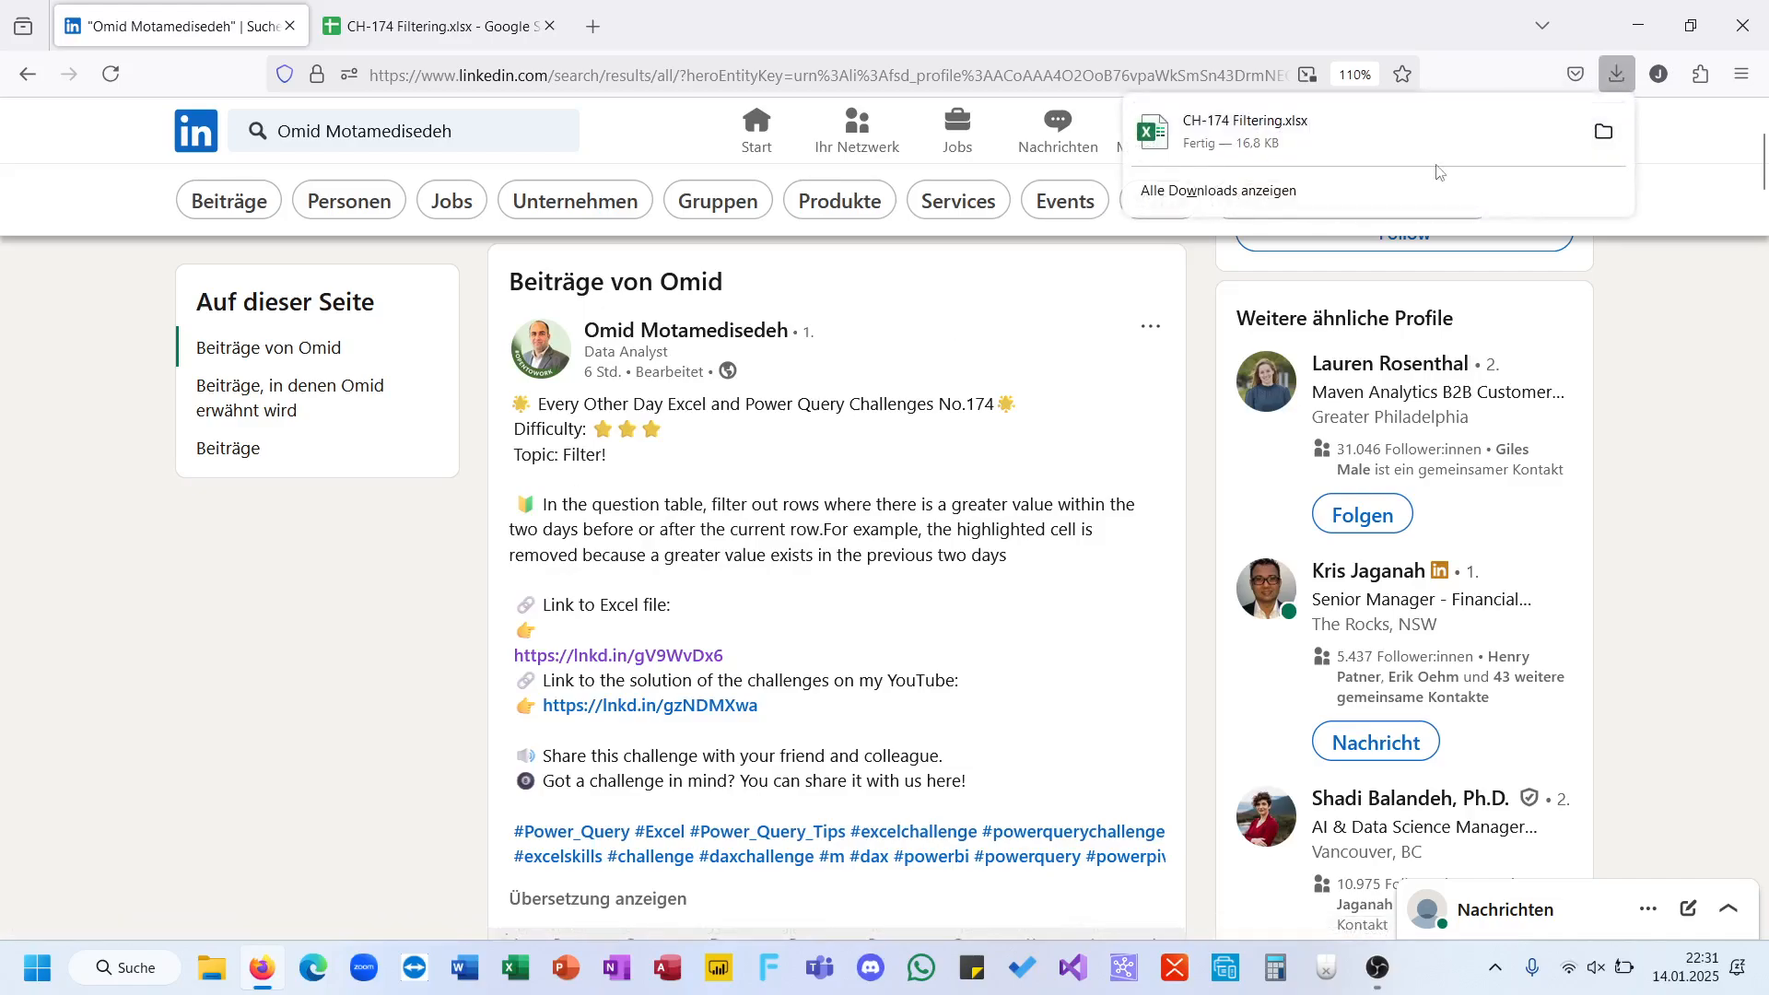
pyautogui.click(1391, 137)
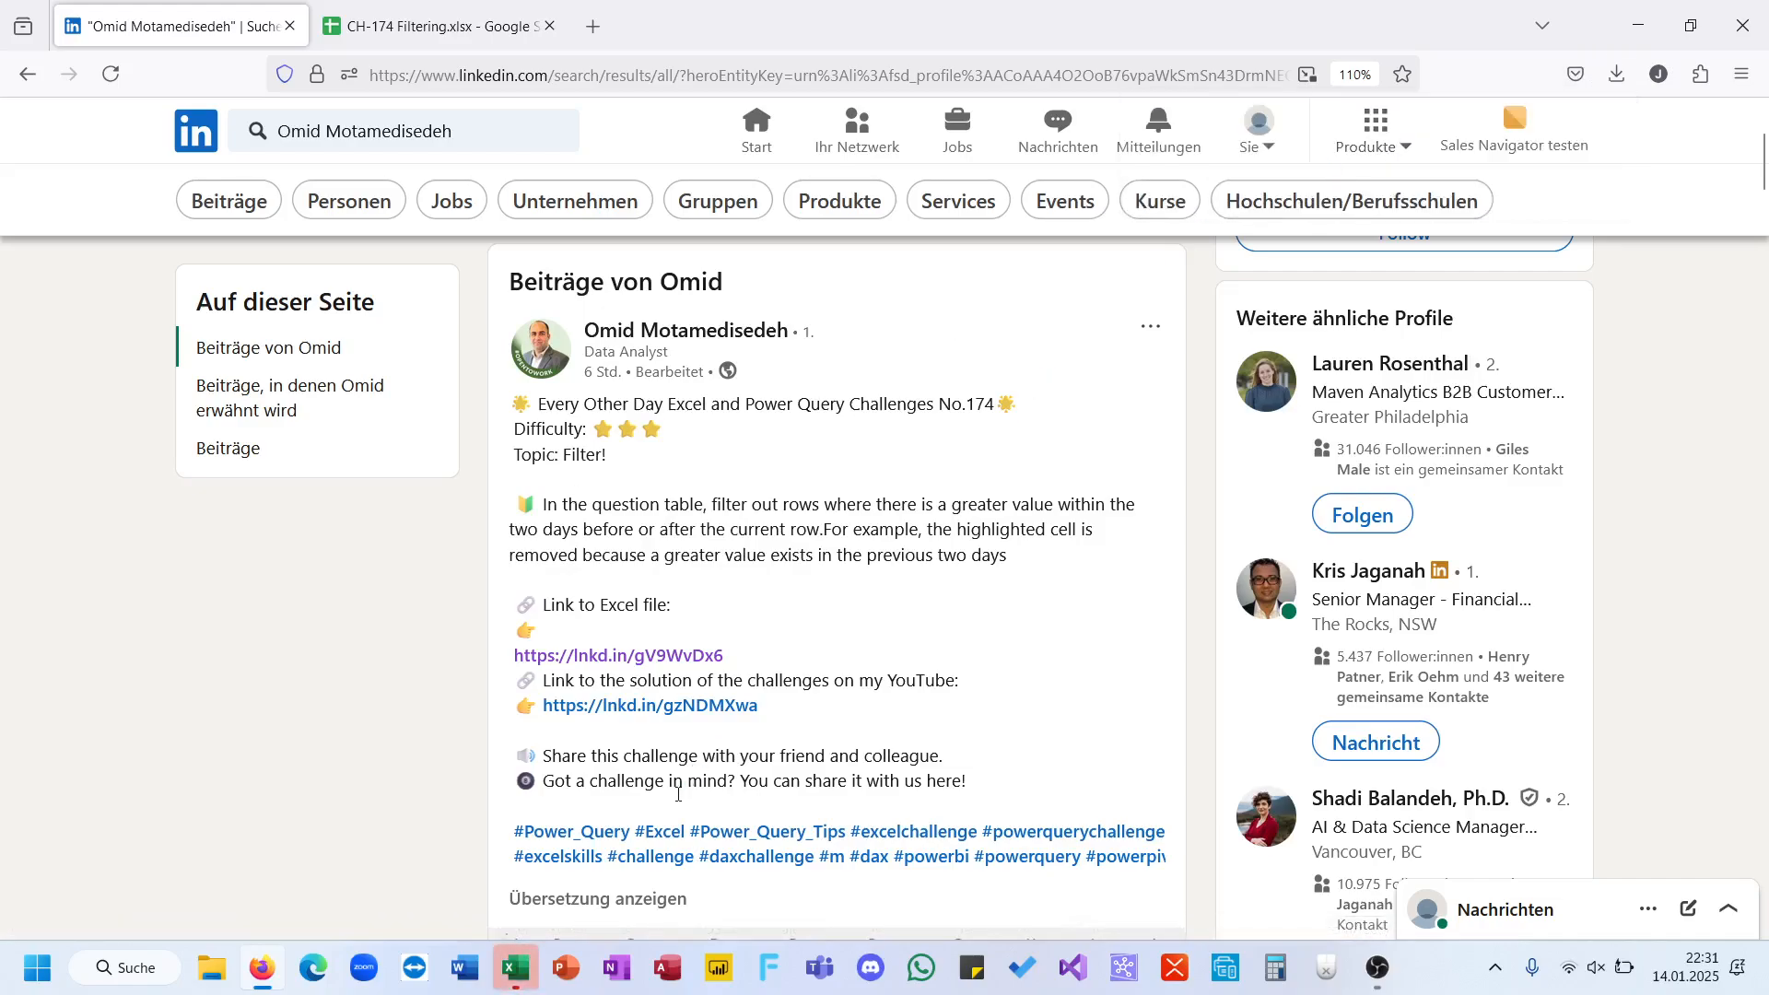
pyautogui.click(524, 965)
# - Move the Challenge 174 text box away from the tables, so it covers roughly columns M to S
pyautogui.click(848, 726)
pyautogui.click(759, 501)
pyautogui.moveTo(630, 501); pyautogui.dragTo(1312, 355)
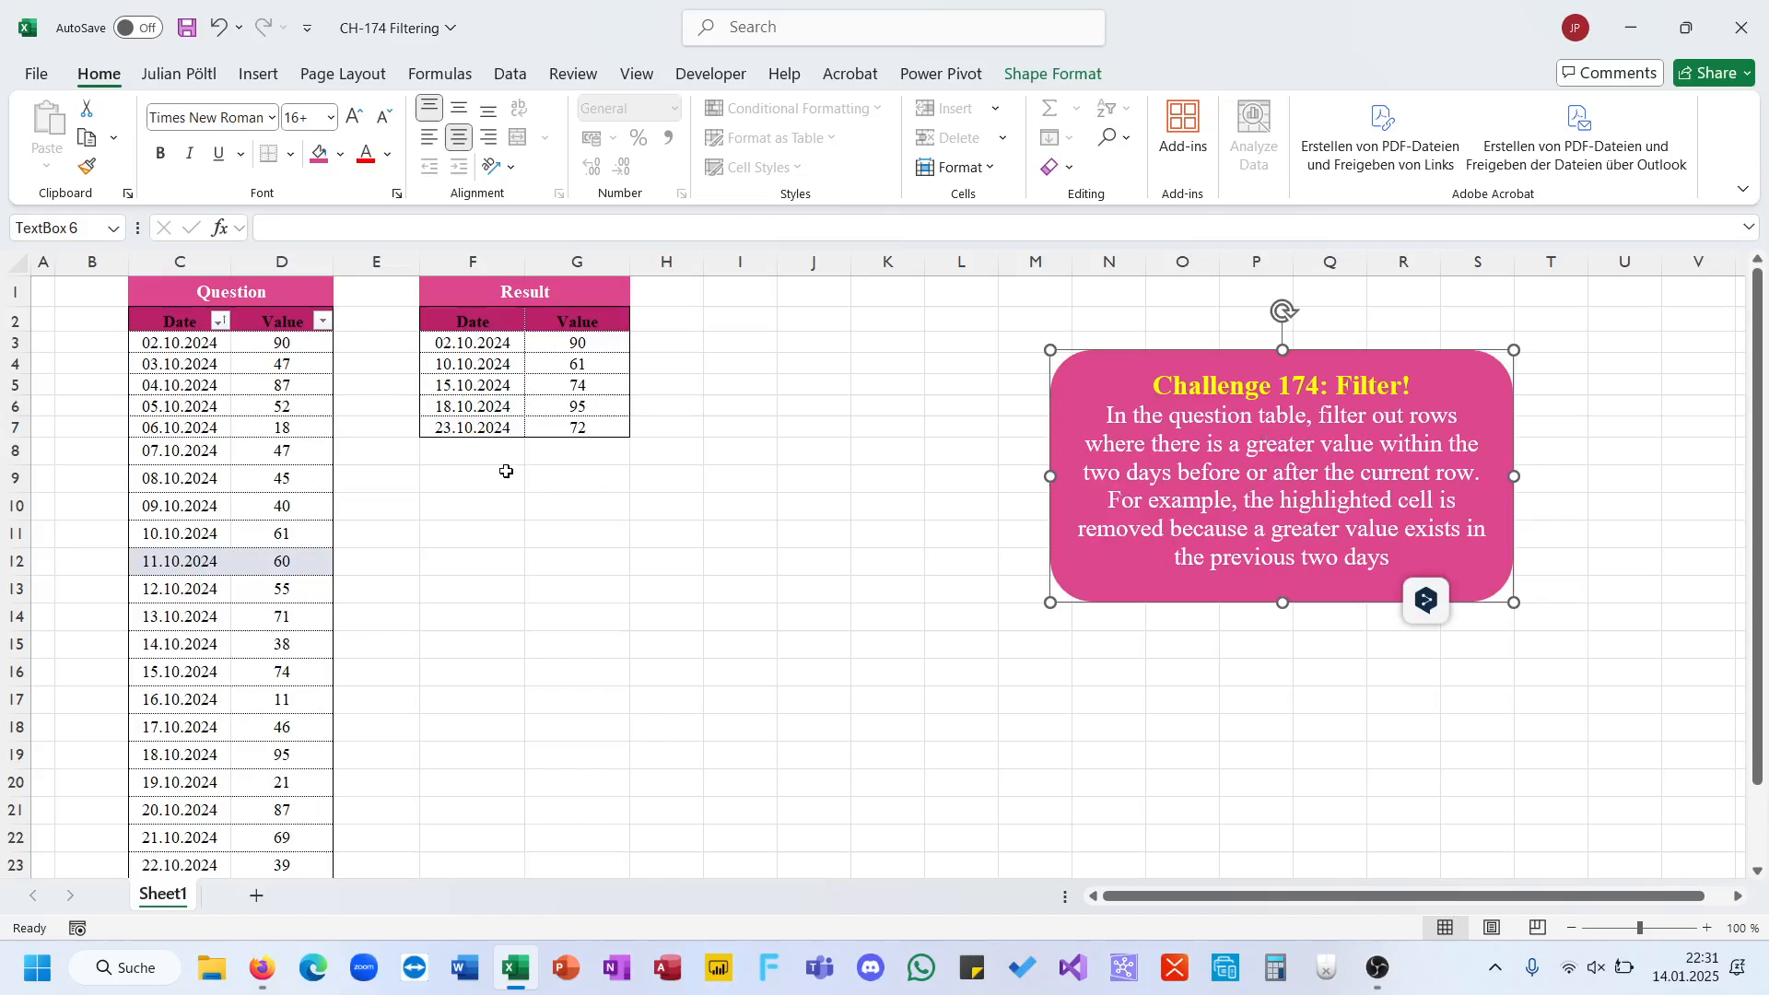
# - Examine the question table's values against their two neighbouring days, for the first row and for the highlighted row of 11.10.2024
pyautogui.click(282, 342)
pyautogui.click(284, 371)
pyautogui.moveTo(285, 371); pyautogui.dragTo(285, 380)
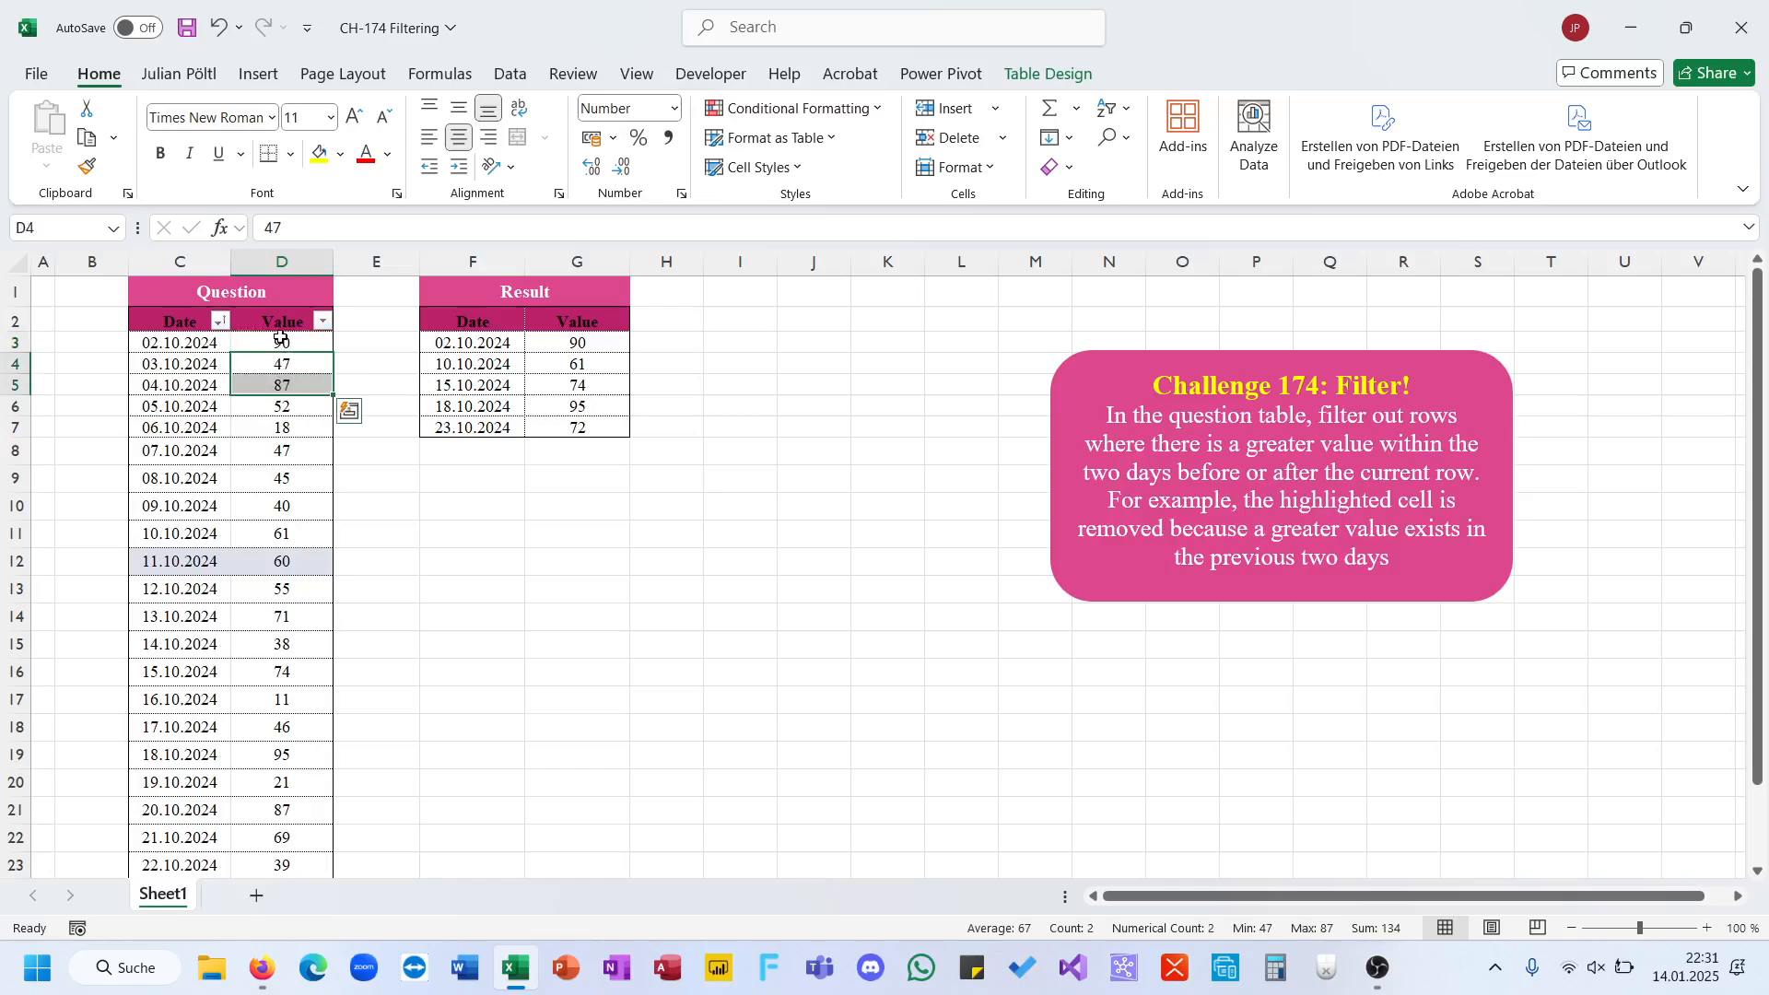
pyautogui.click(289, 341)
pyautogui.click(293, 557)
pyautogui.click(286, 535)
pyautogui.moveTo(287, 535); pyautogui.dragTo(284, 506)
pyautogui.moveTo(288, 587); pyautogui.dragTo(290, 617)
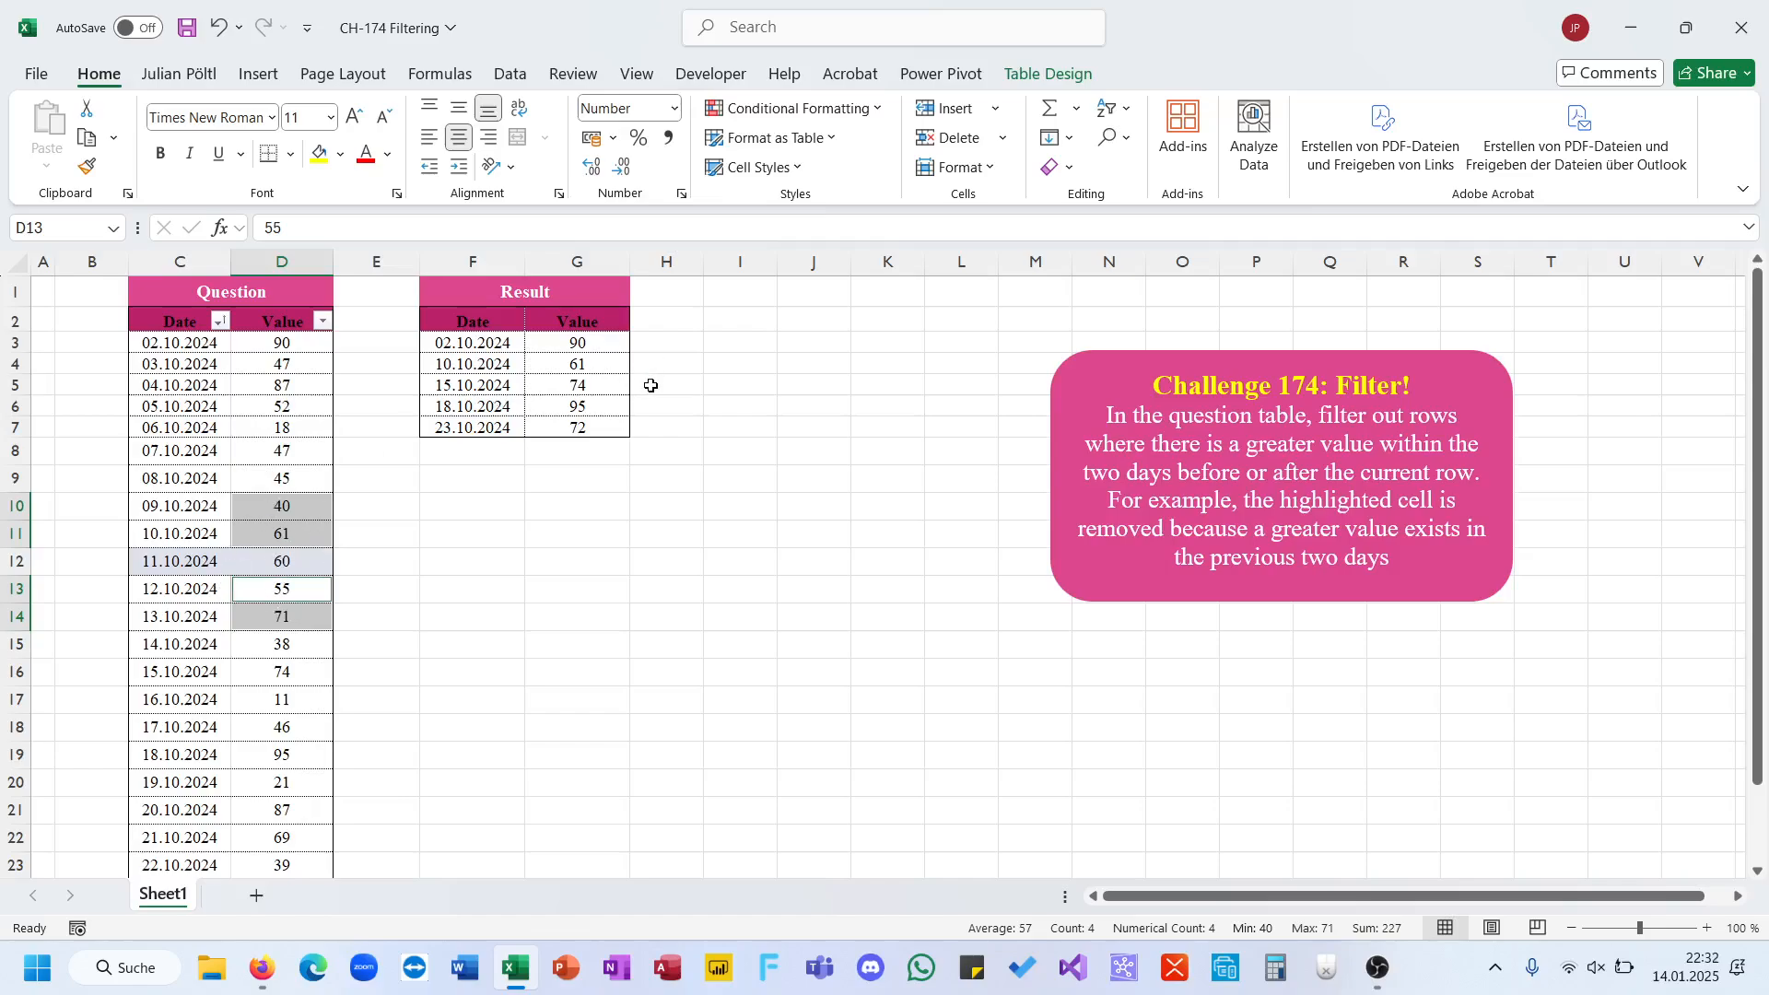
pyautogui.click(740, 347)
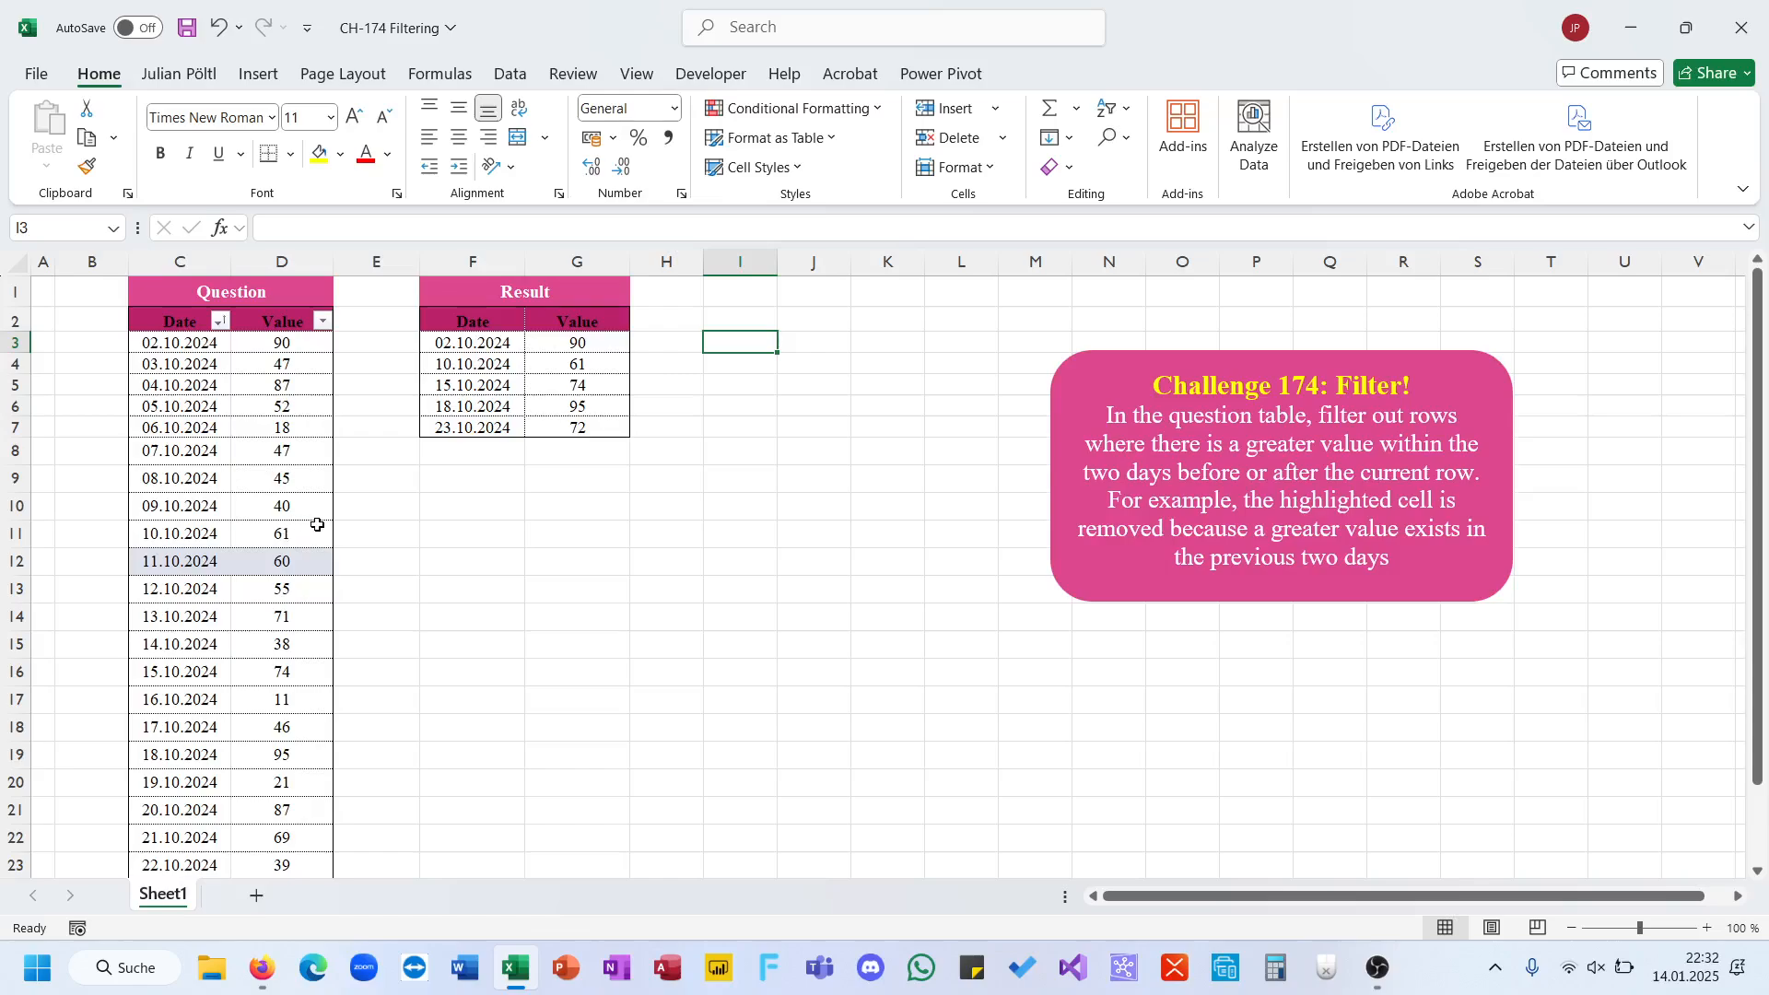
pyautogui.moveTo(295, 559); pyautogui.dragTo(189, 561)
# - Start a LET formula in cell I3 that assigns the whole question table, Data, to the name T
pyautogui.click(719, 343)
pyautogui.write('=let')
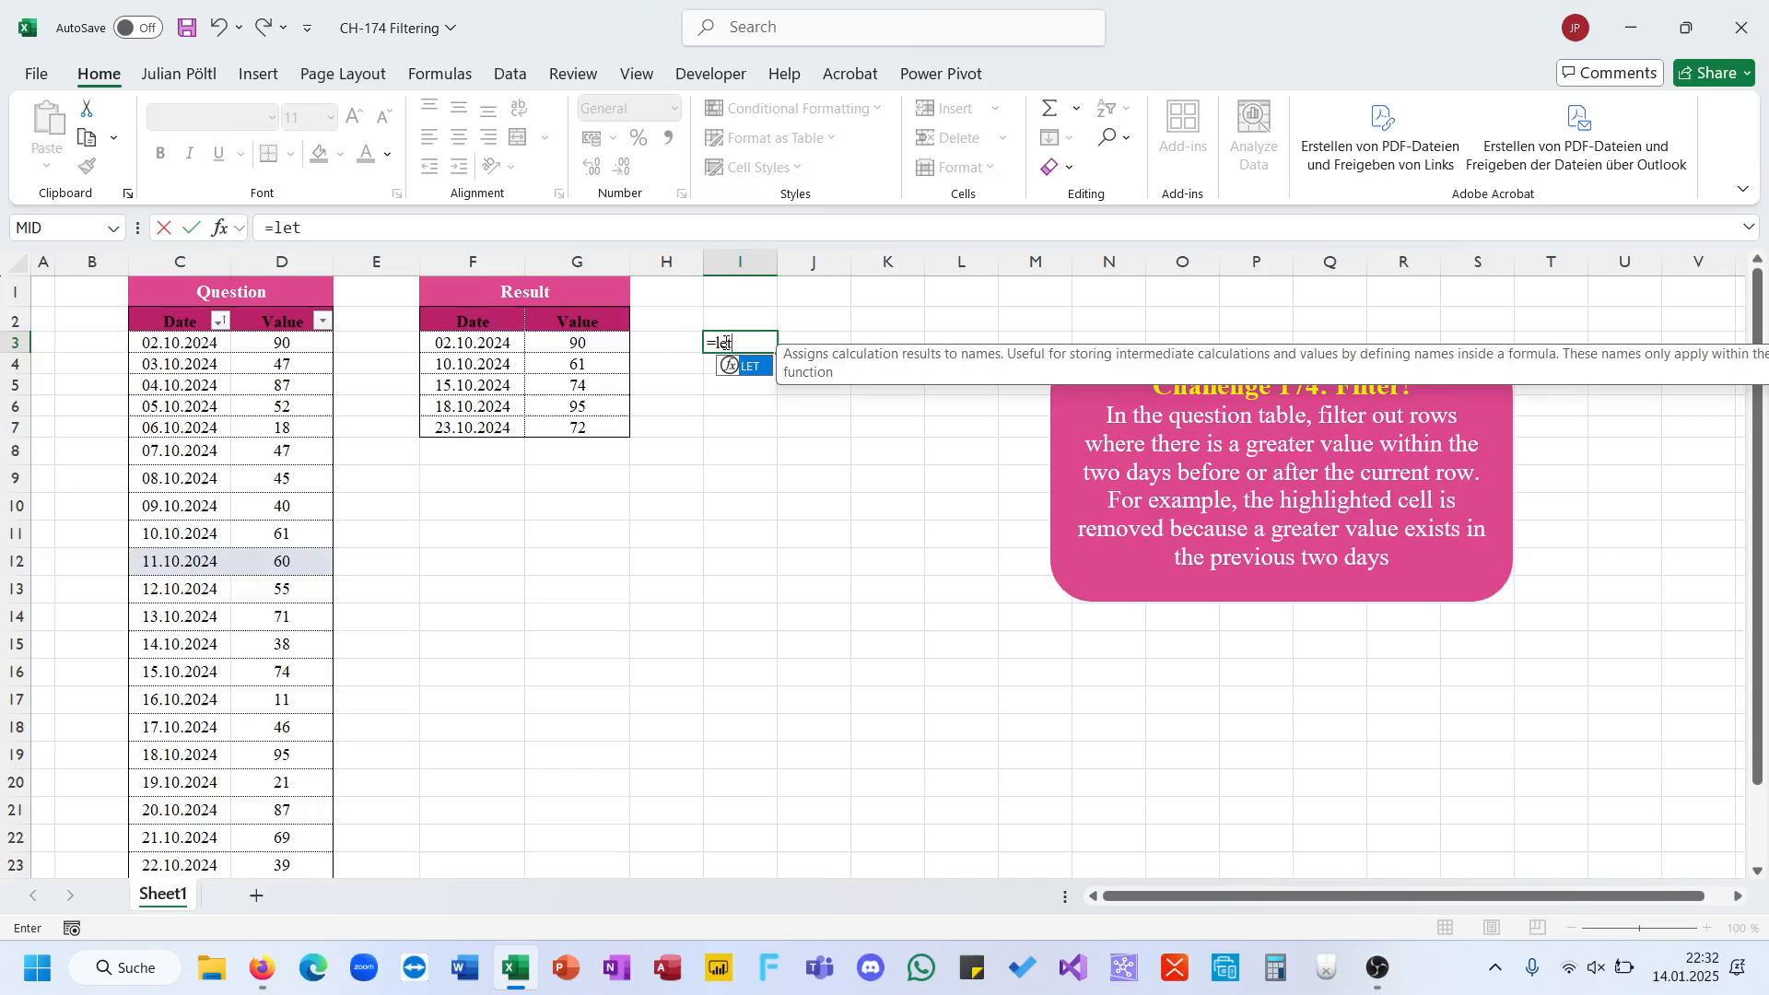
pyautogui.write('(')
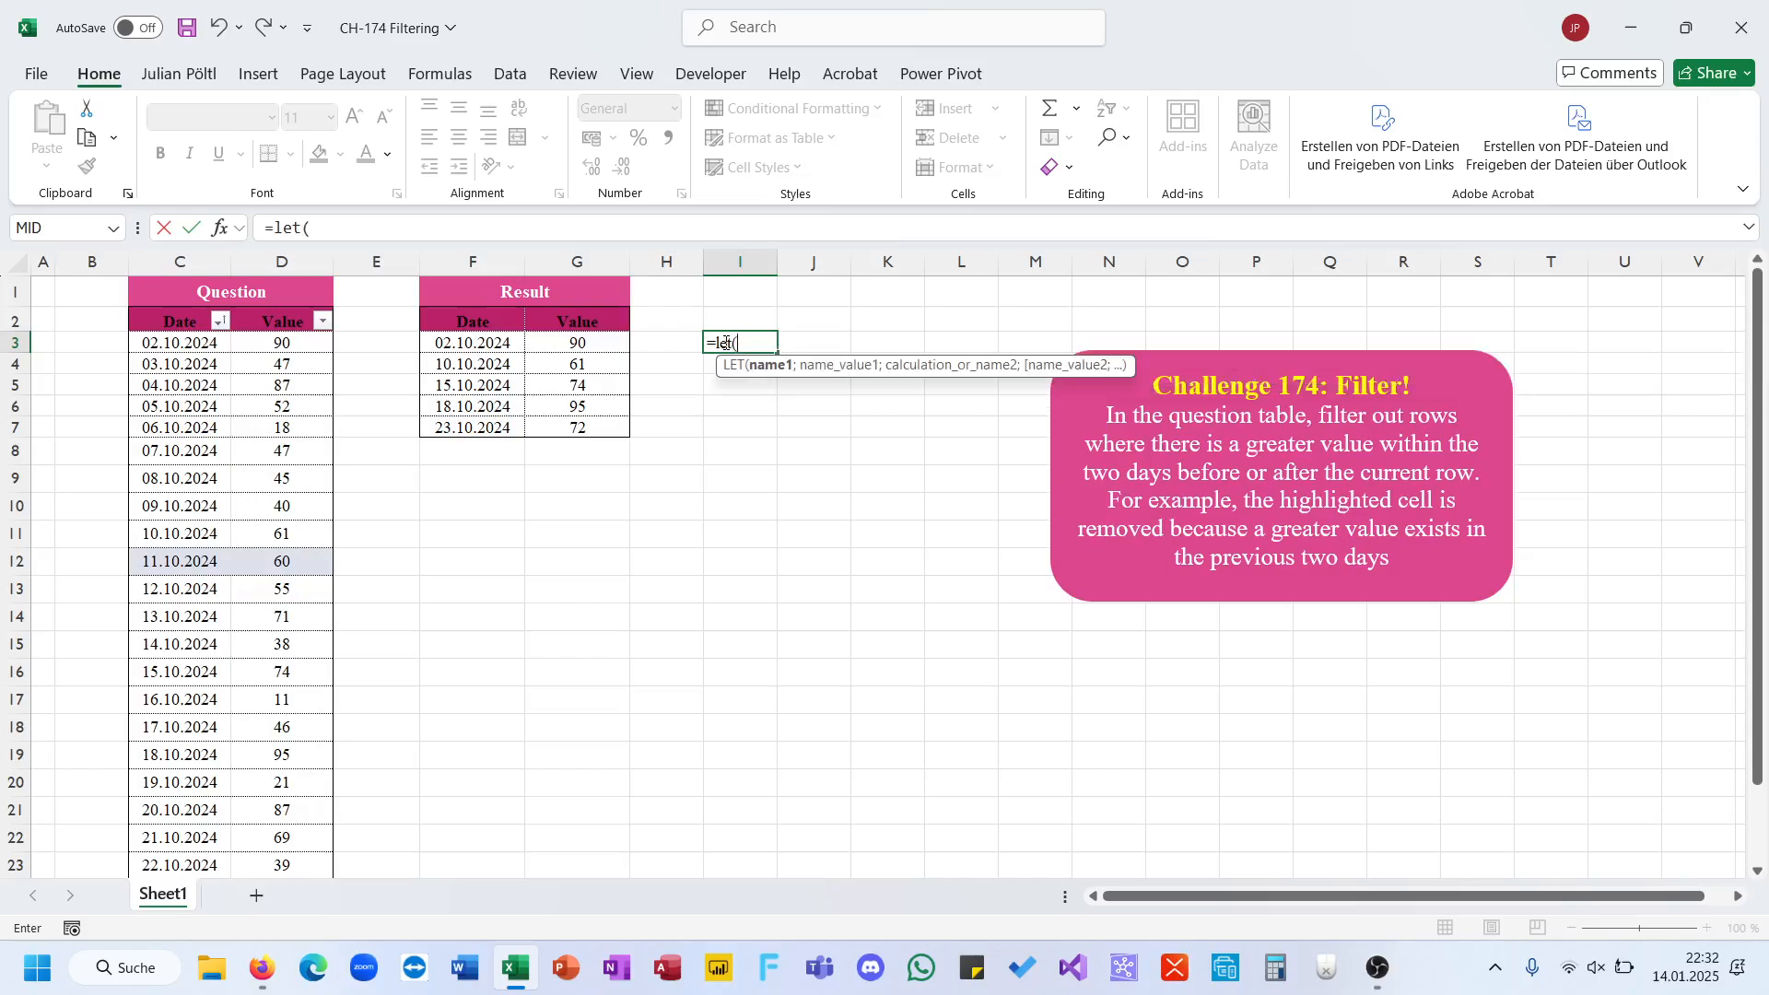
pyautogui.write('T;')
pyautogui.click(189, 342)
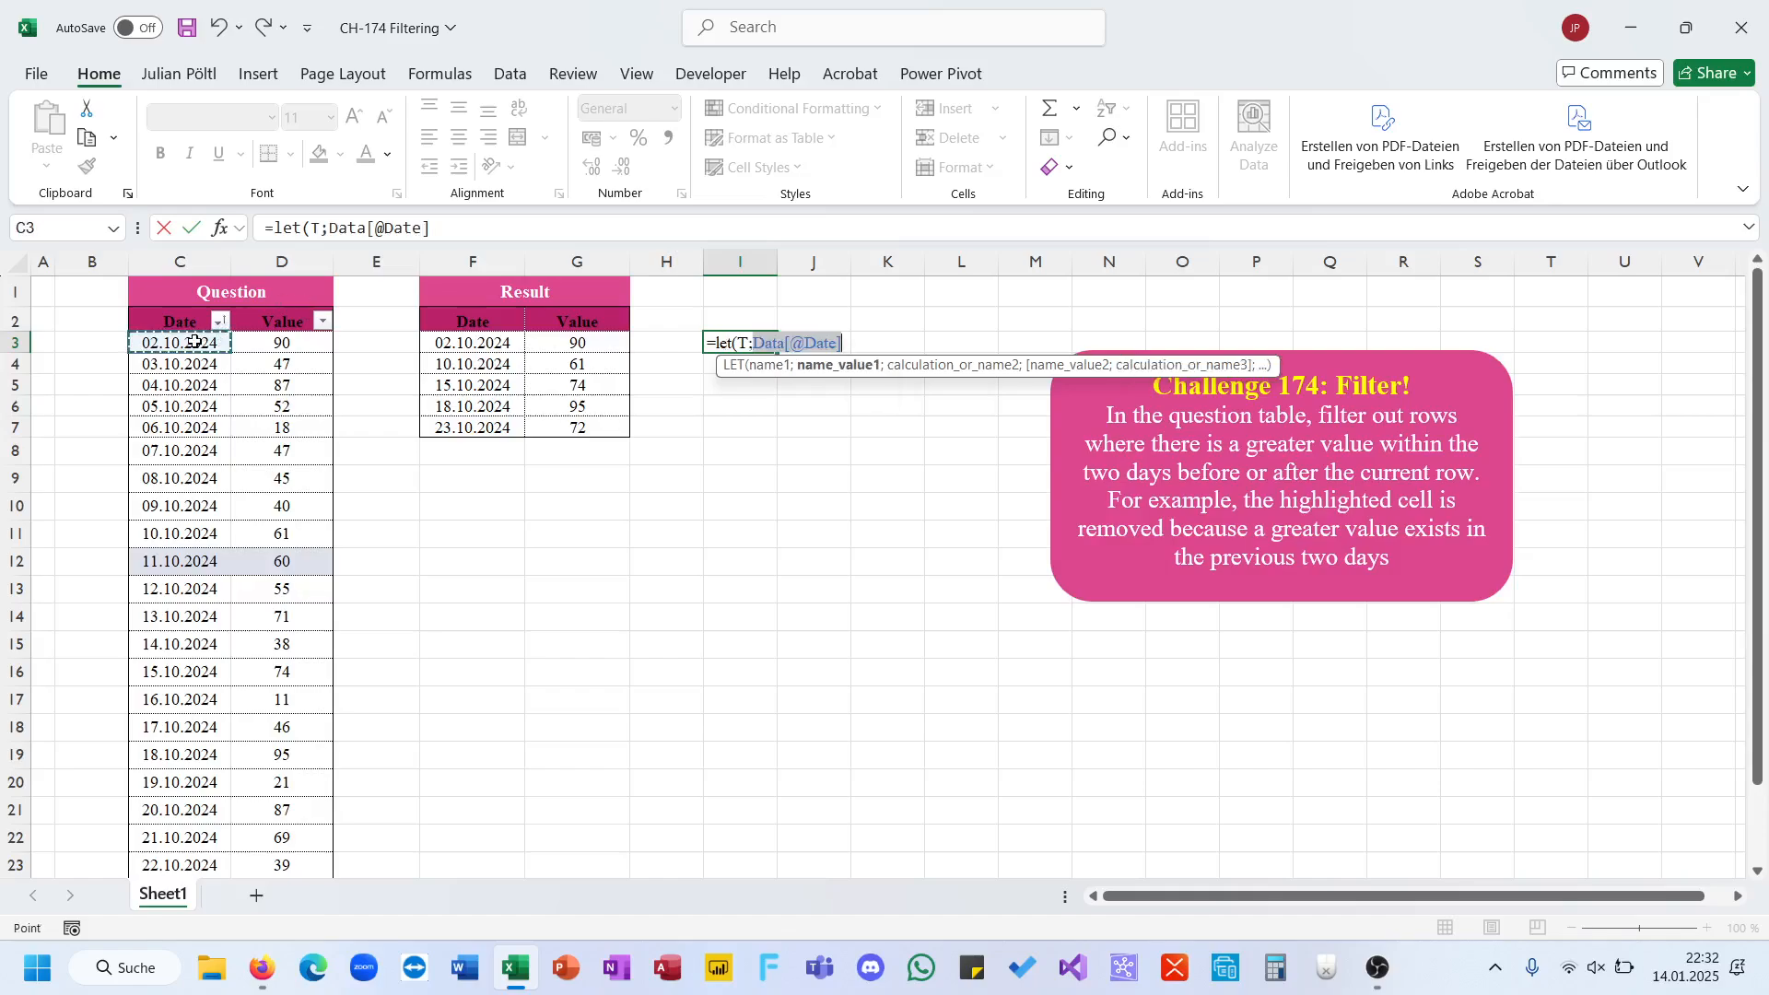
pyautogui.hotkey('ctrl', 'shift', 'Down')
pyautogui.hotkey('ctrl', 'shift', 'Right')
pyautogui.write(';')
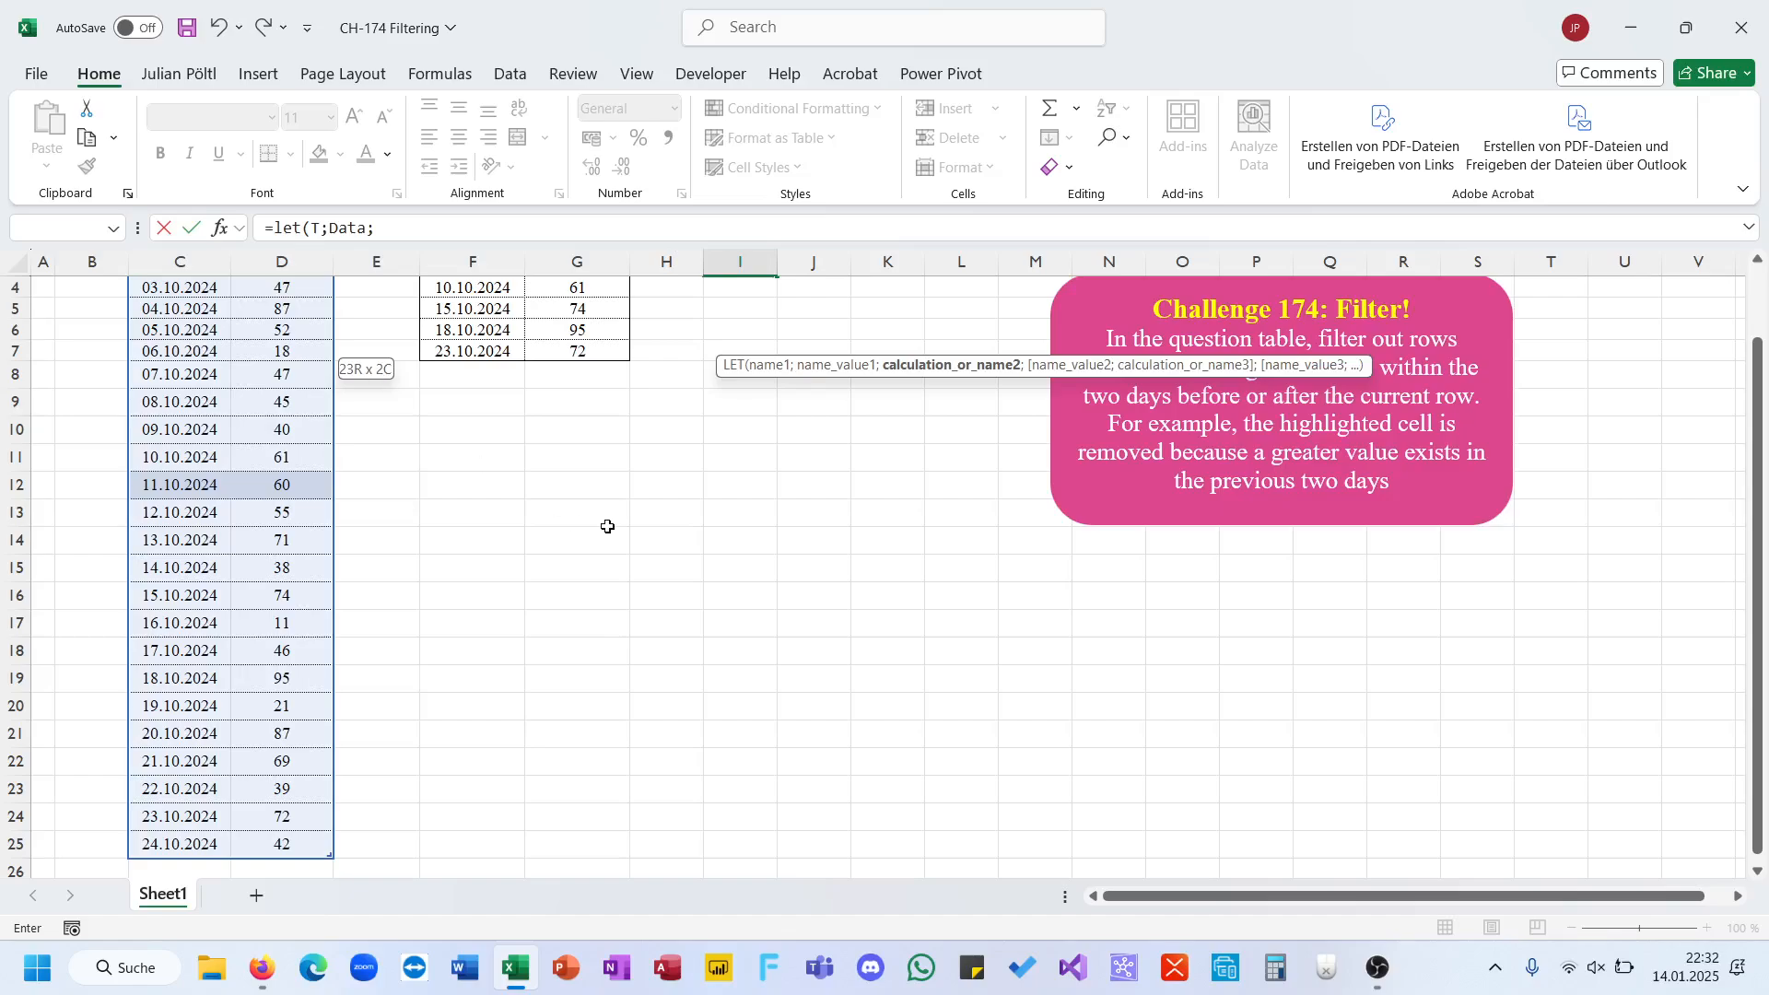
# - Define V as DROP(T;;1) in the LET formula, return V, and enter the formula in I3
pyautogui.write('V,')
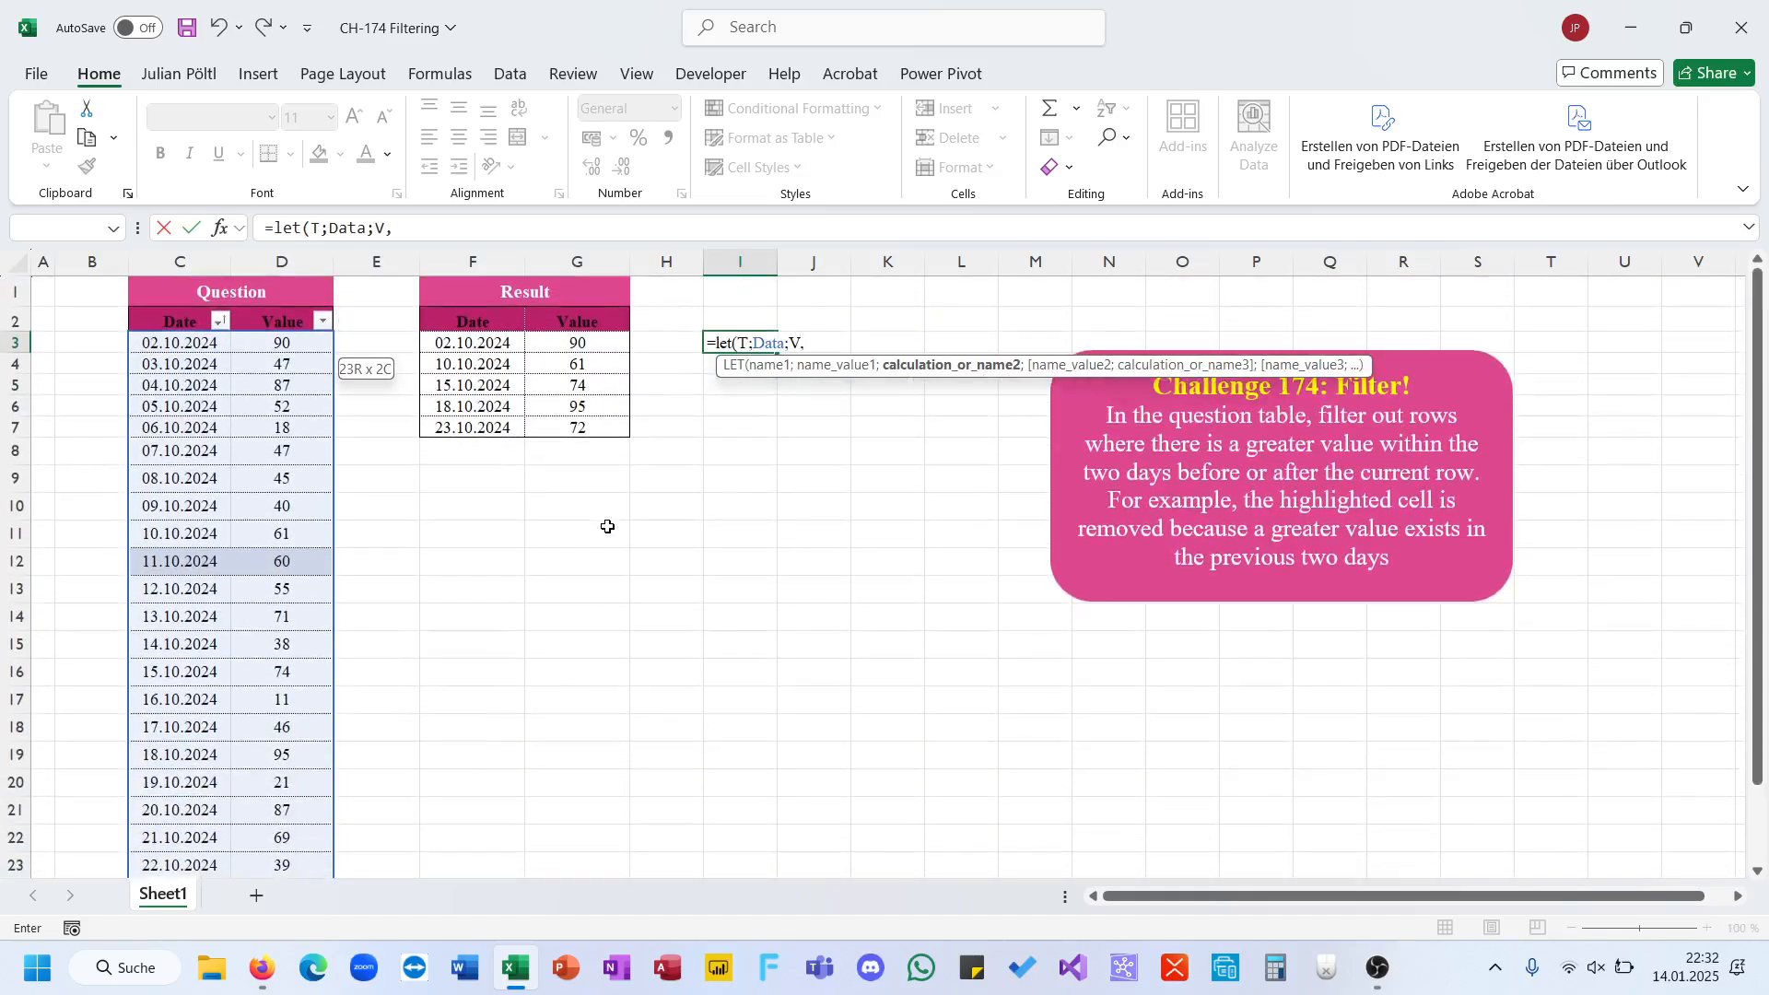
pyautogui.press('BackSpace')
pyautogui.write(';DROP(')
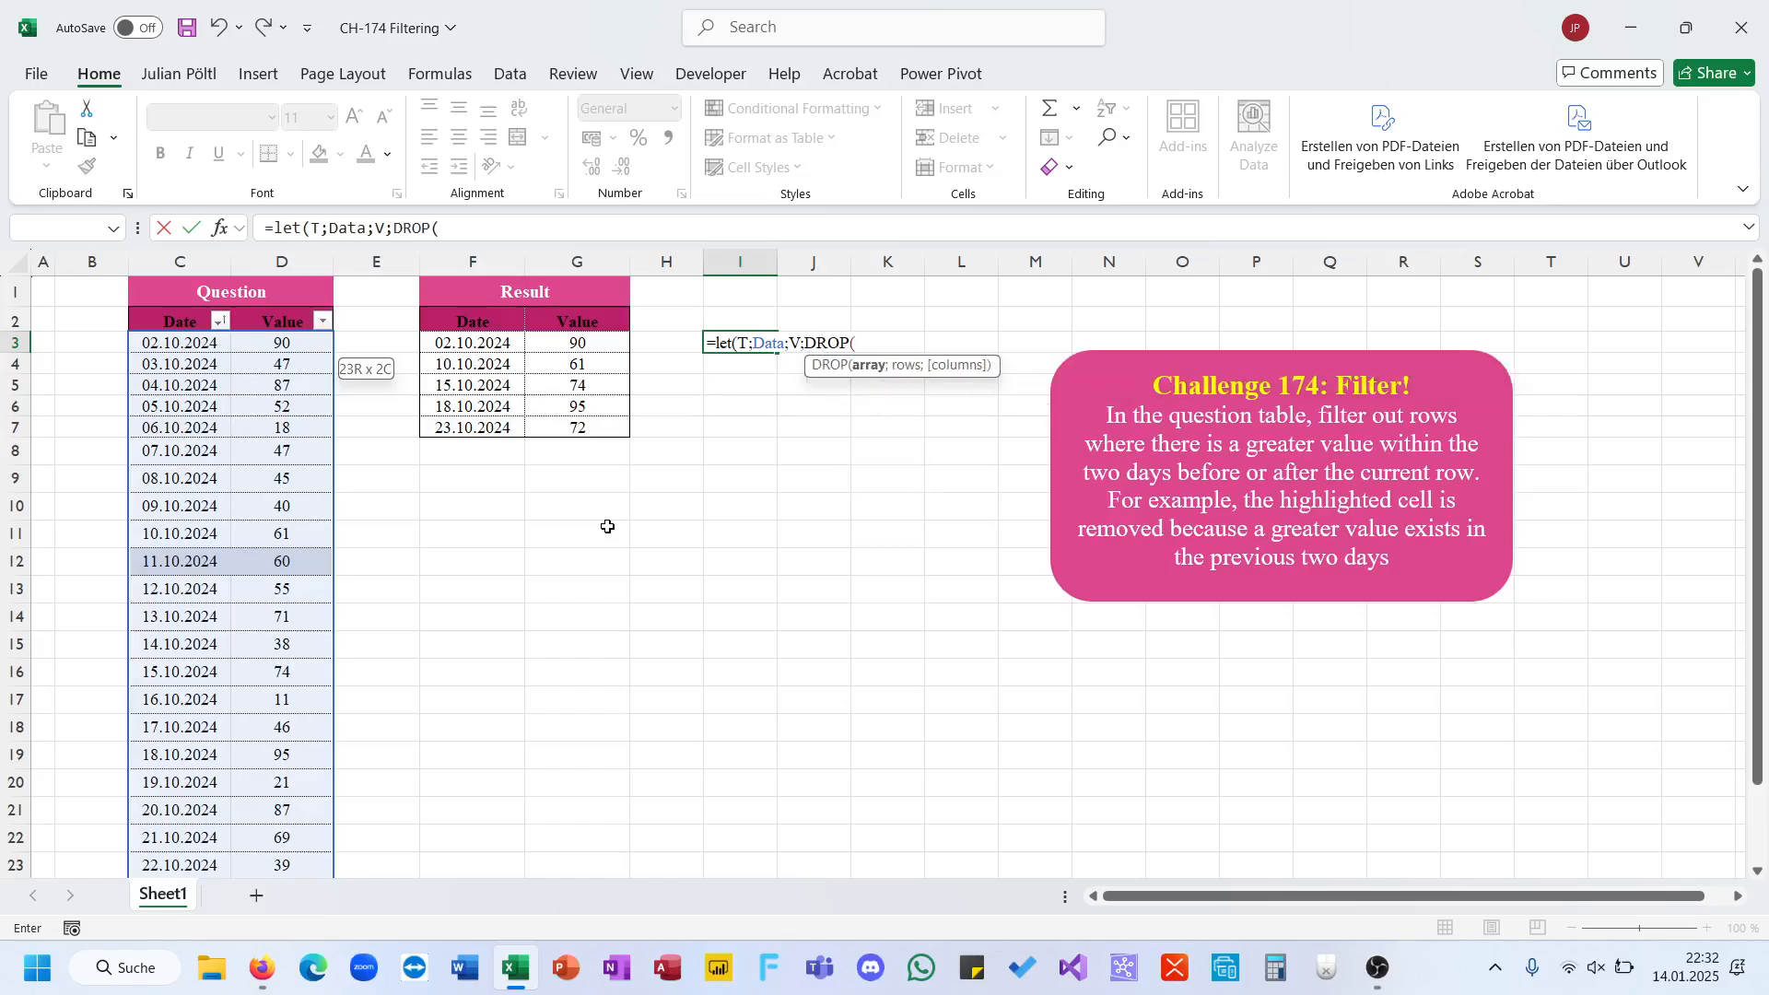
pyautogui.write('T;;1);')
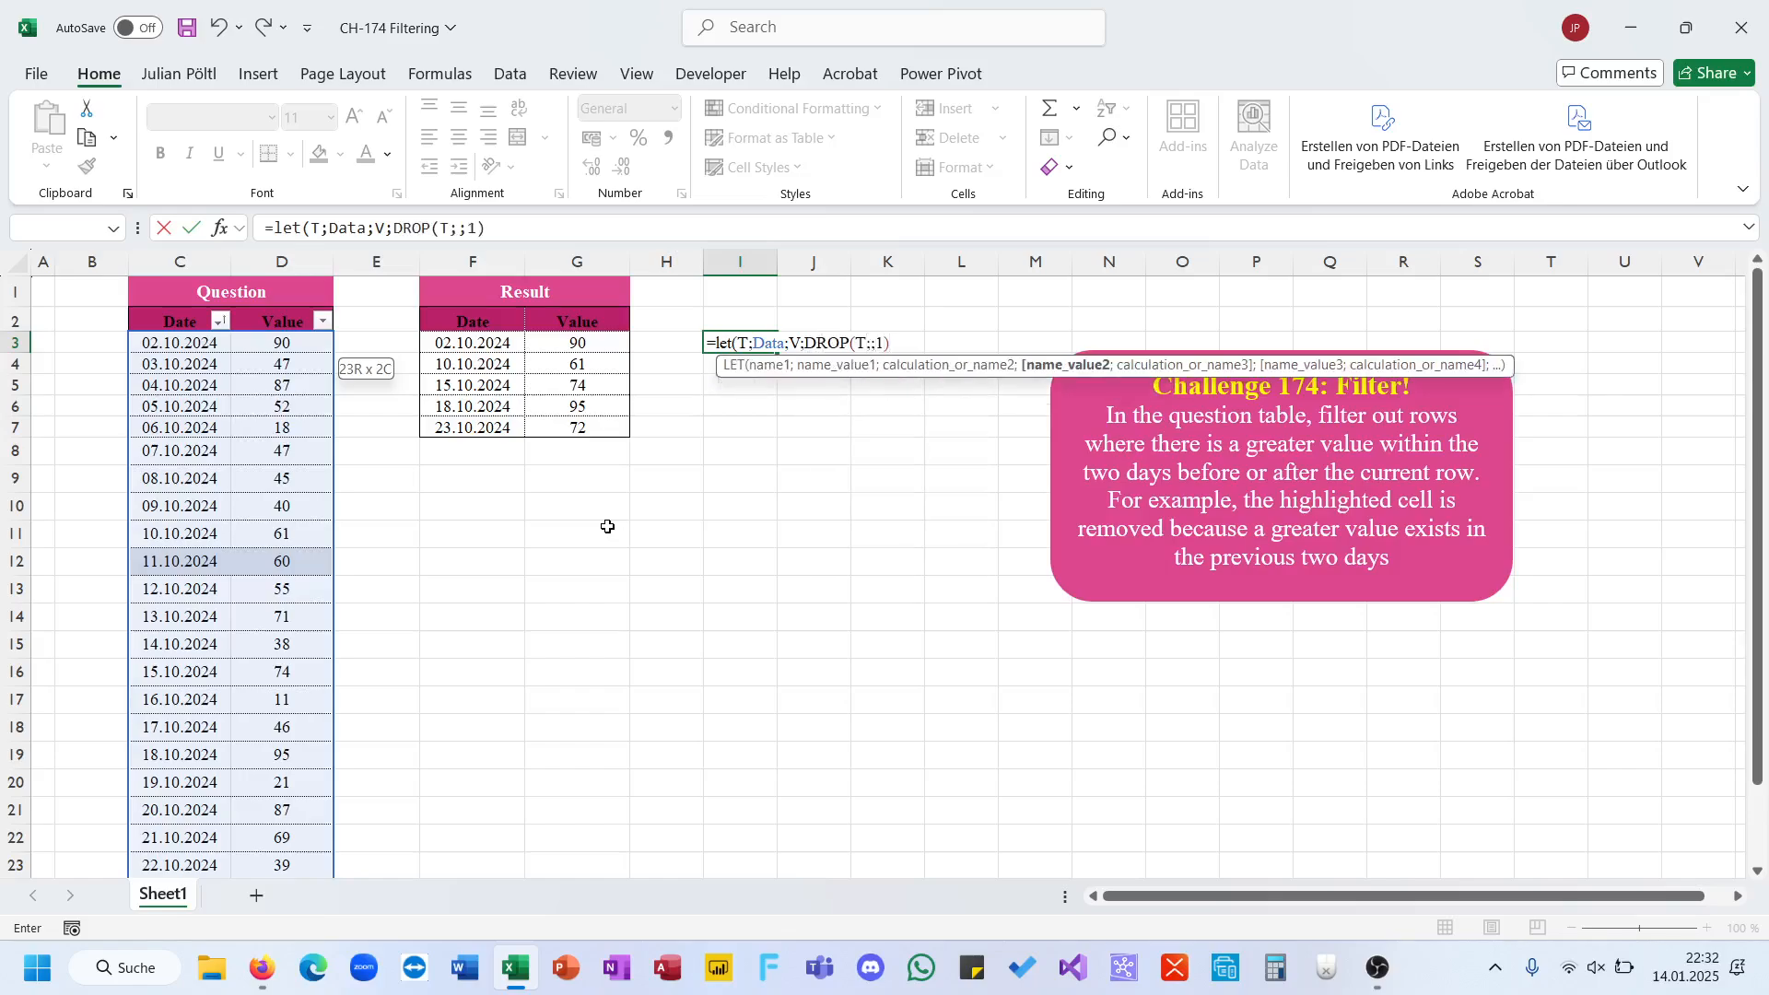
pyautogui.write('V)')
pyautogui.press('Return')
pyautogui.press('Up')
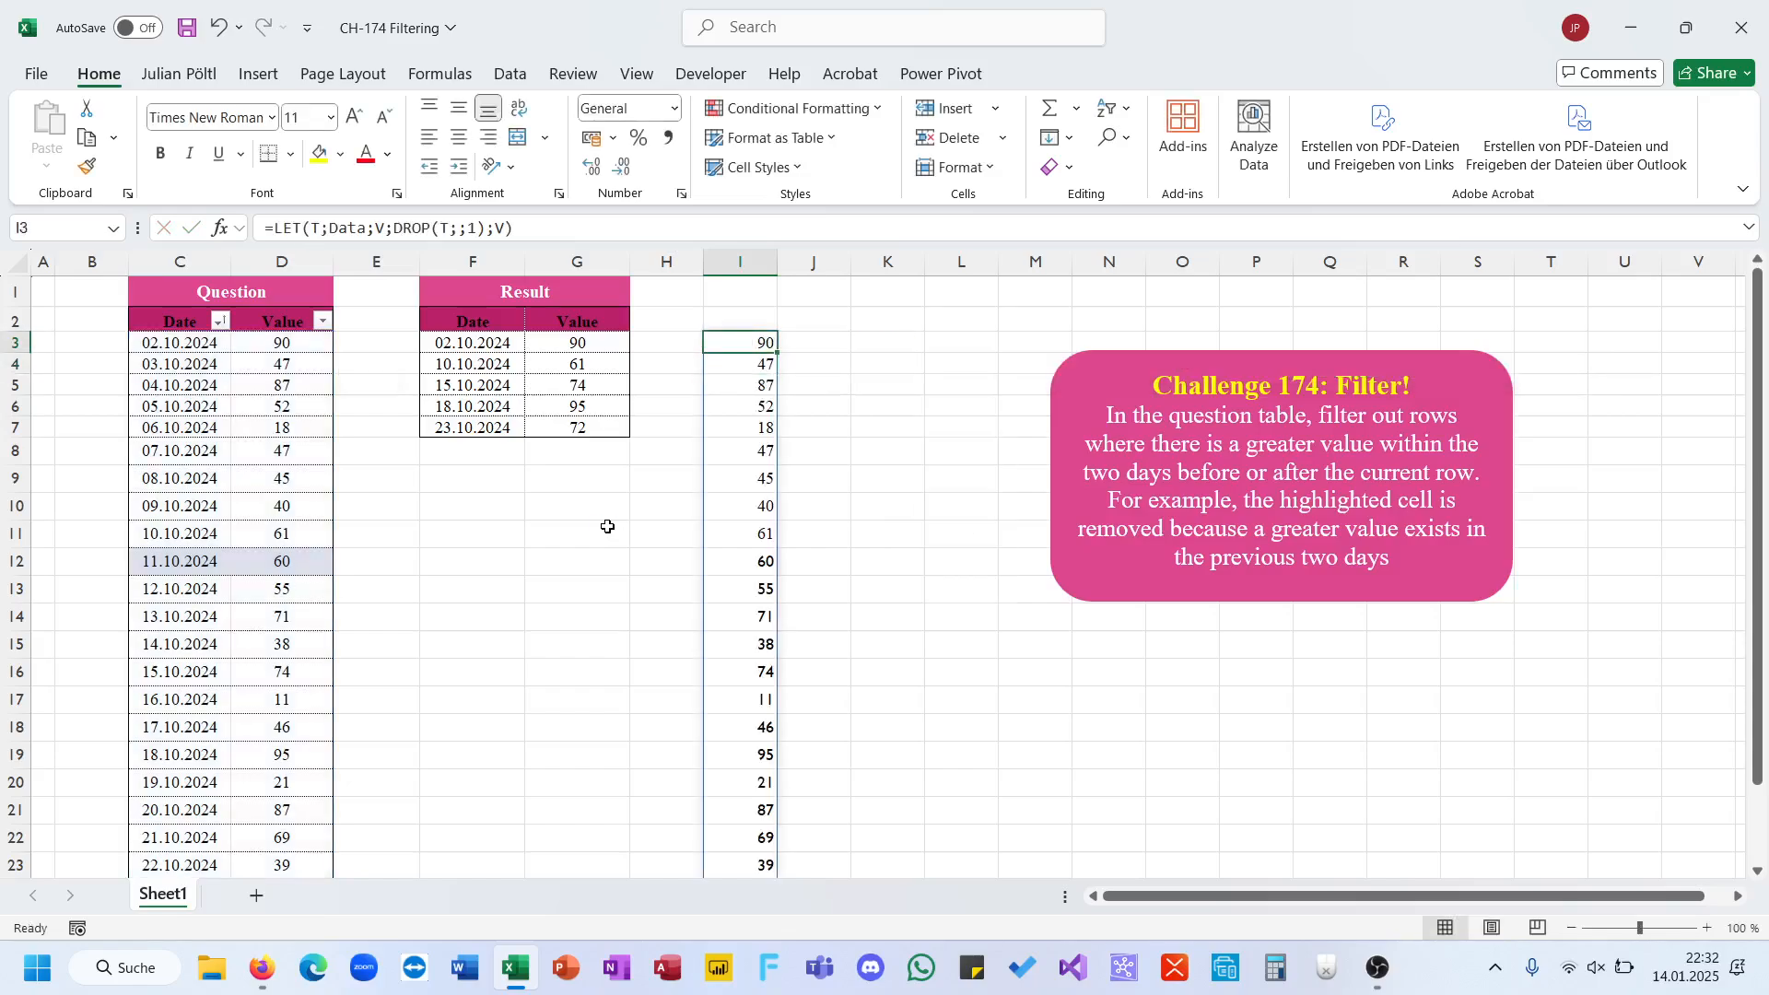
# - Replace the final V in the I3 formula with a MAP over V whose LAMBDA takes the parameter A
pyautogui.click(542, 229)
pyautogui.press('BackSpace')
pyautogui.press('BackSpace')
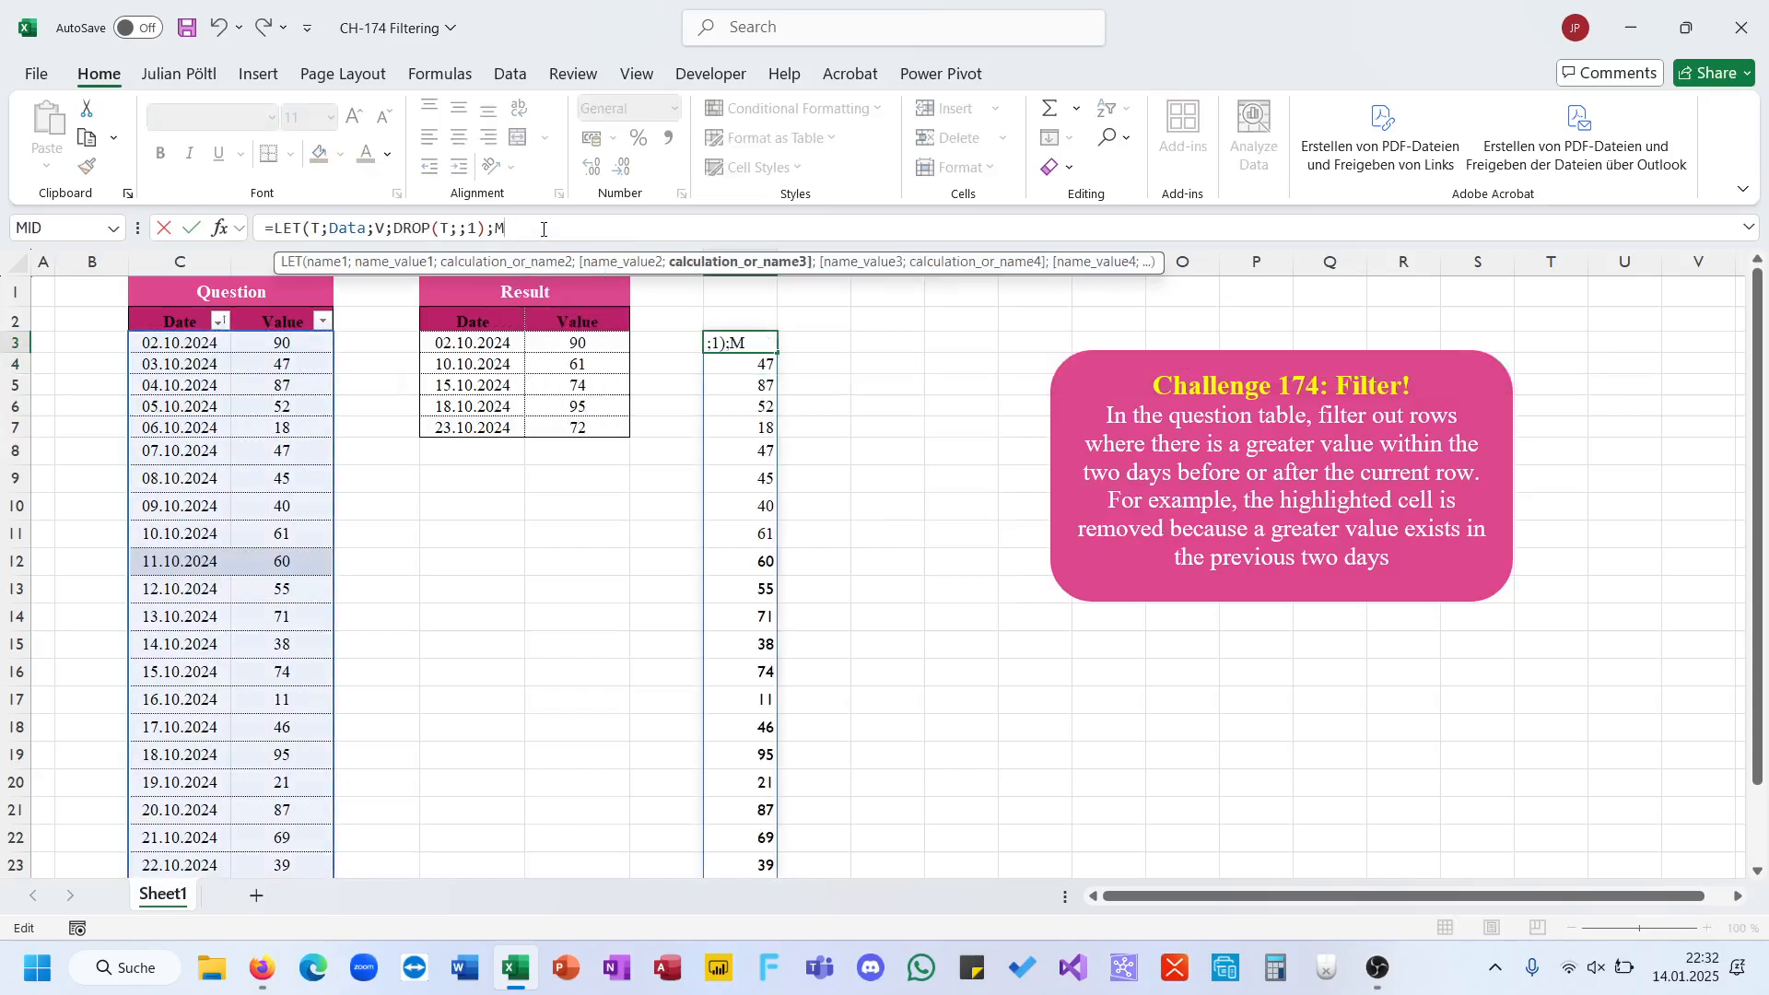
pyautogui.write('Map')
pyautogui.press('Tab')
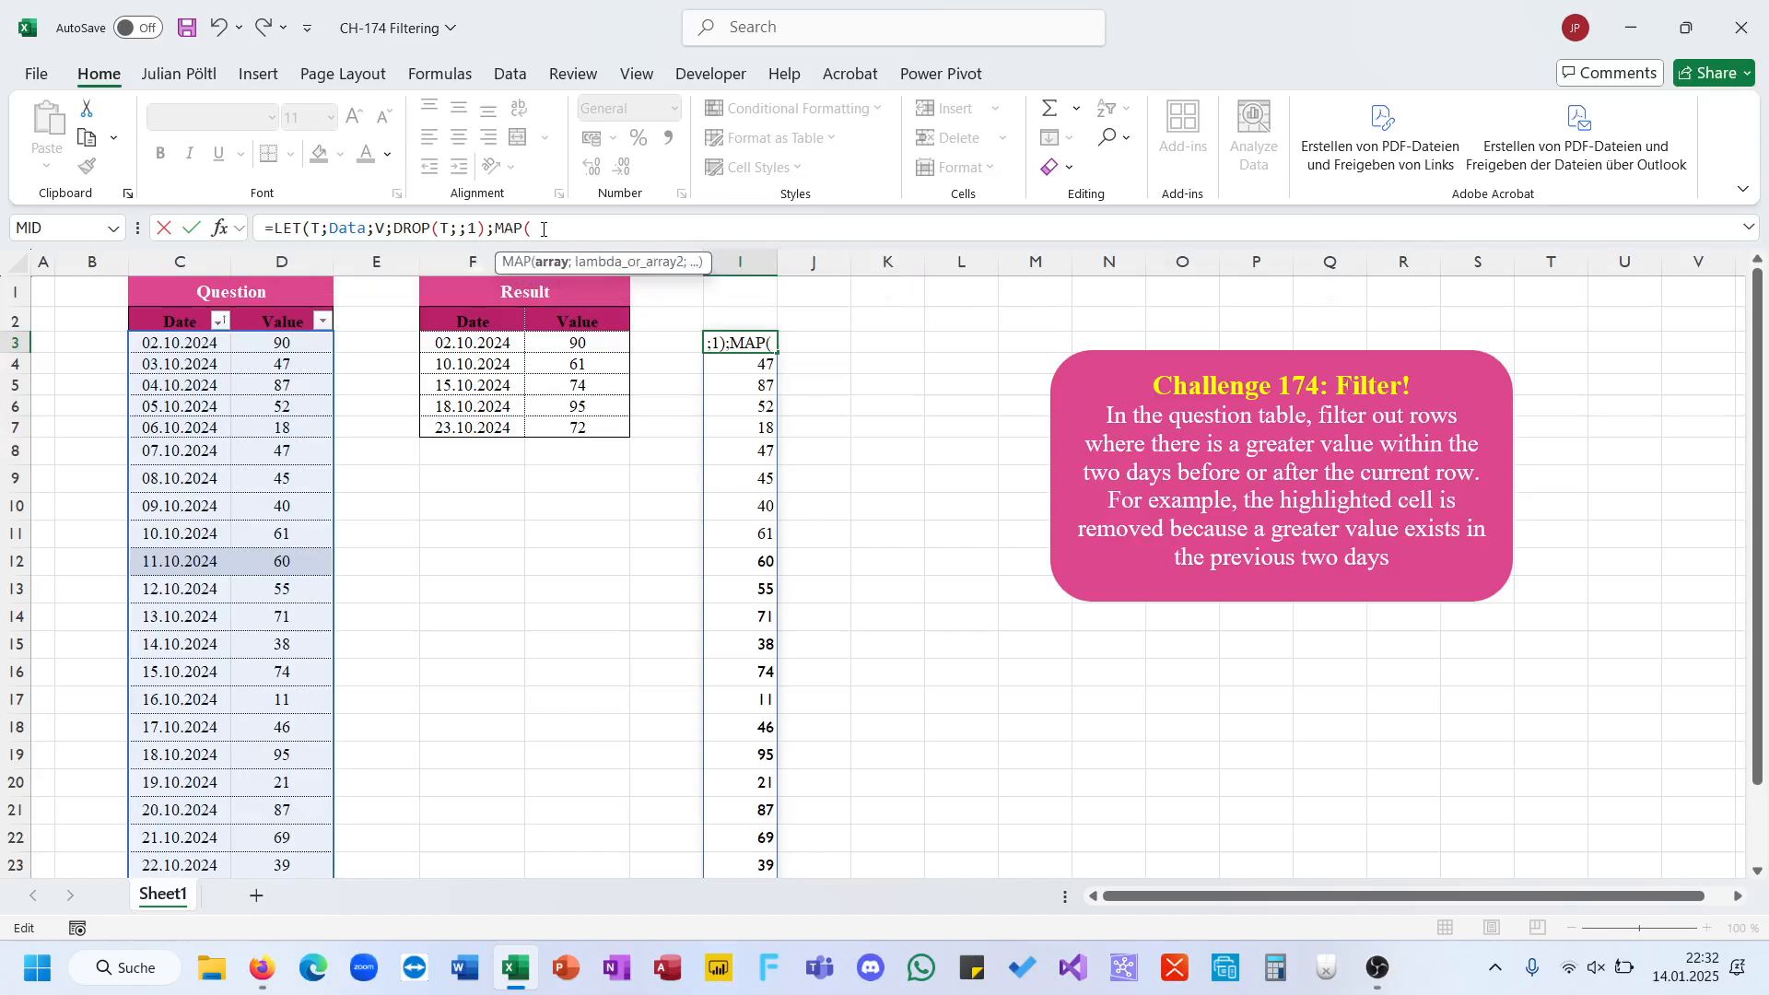
pyautogui.write('V;L')
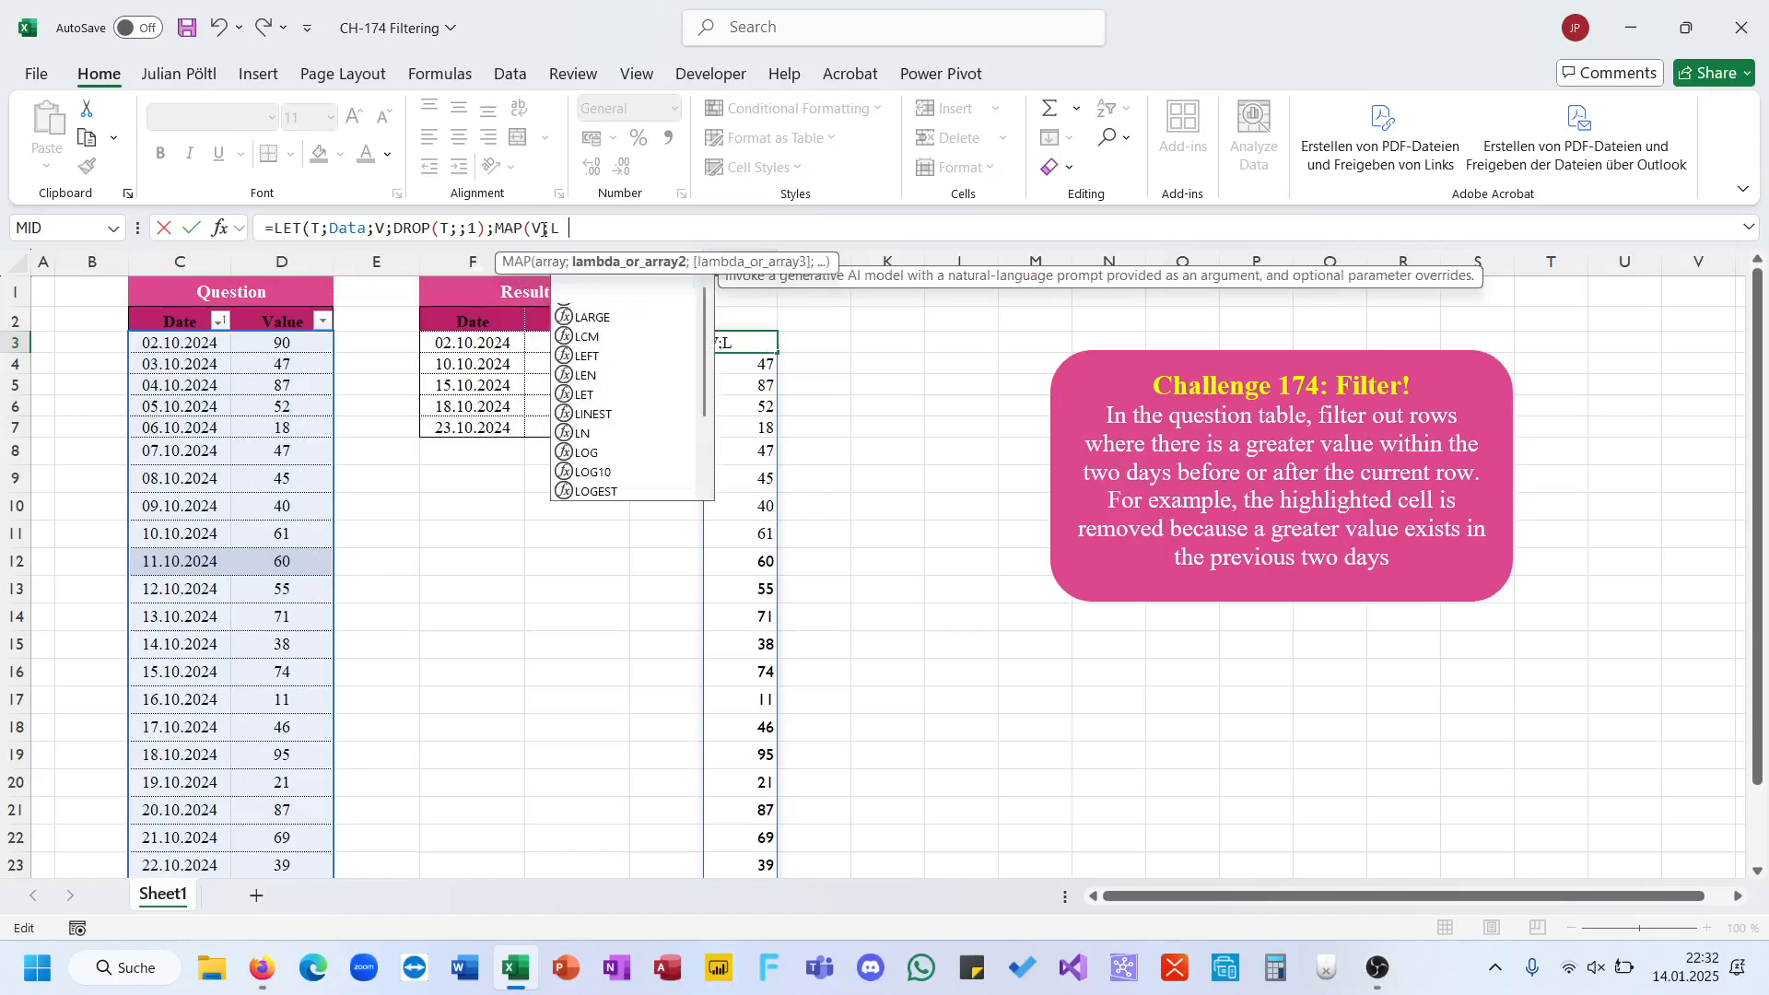
pyautogui.press('Tab')
pyautogui.write('A,')
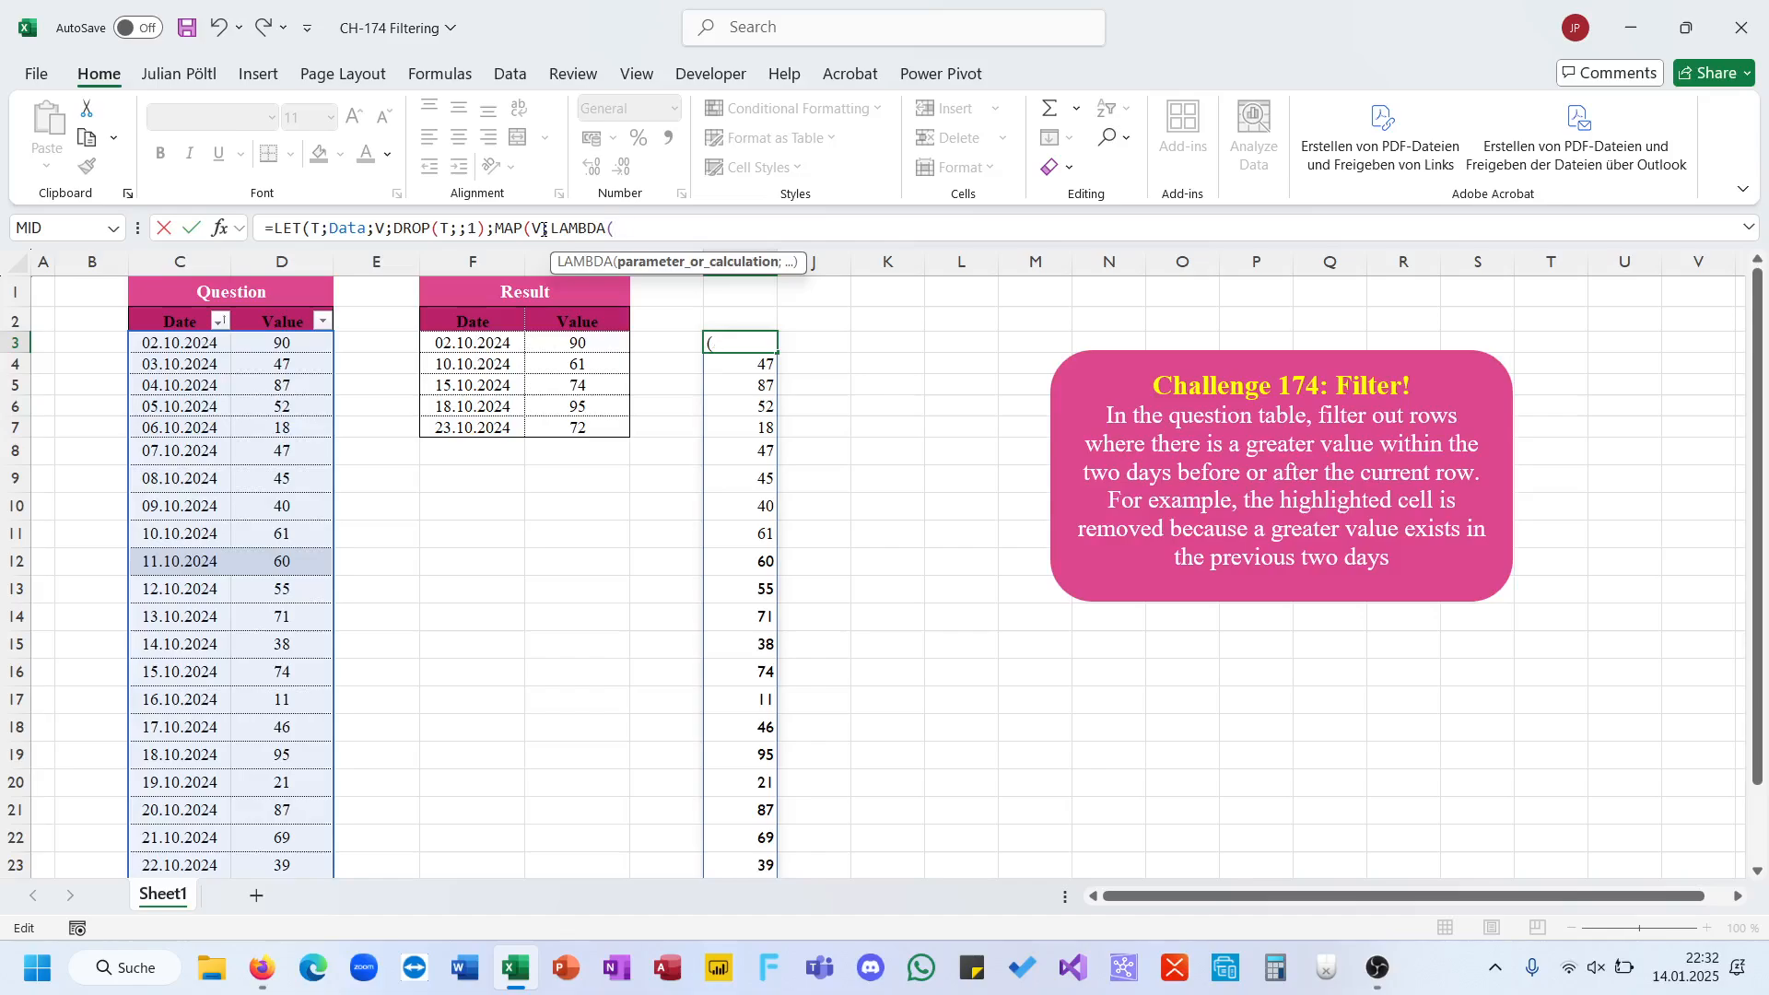
pyautogui.write('o')
pyautogui.press('BackSpace')
pyautogui.press('BackSpace')
# - Add OFFSET(A;-2;;5) as the LAMBDA calculation, covering two rows before to two rows after each value
pyautogui.write(';of')
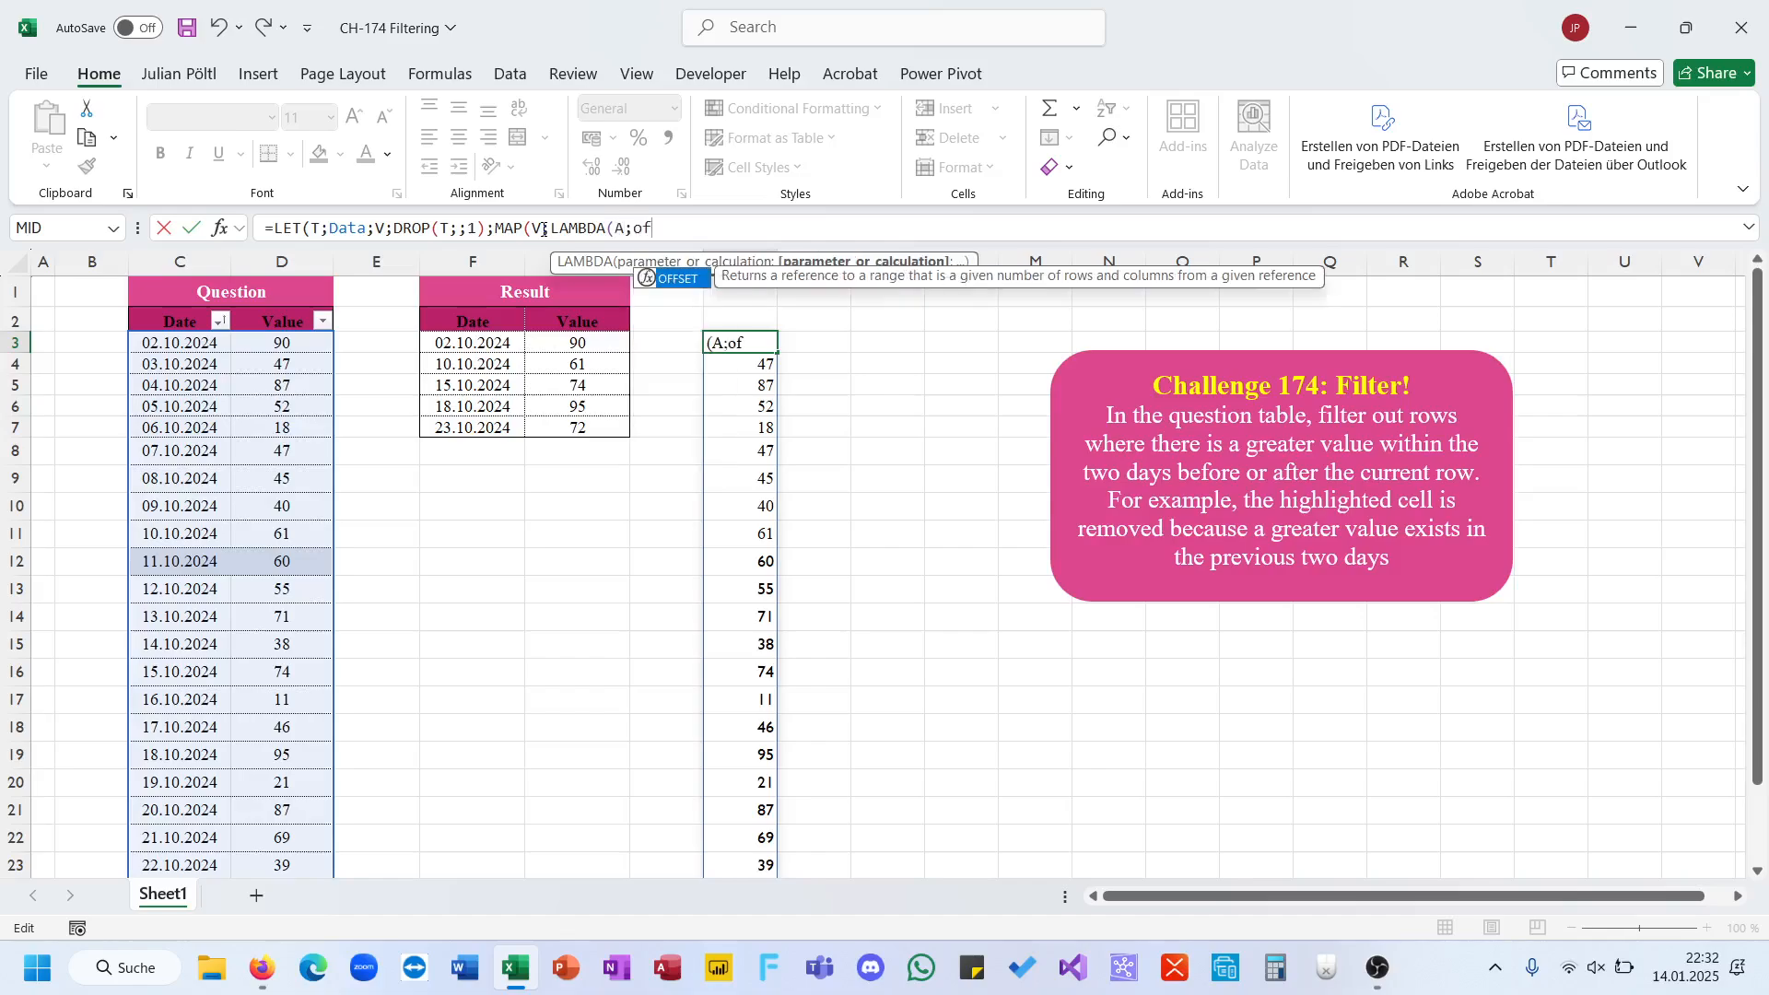
pyautogui.press('Tab')
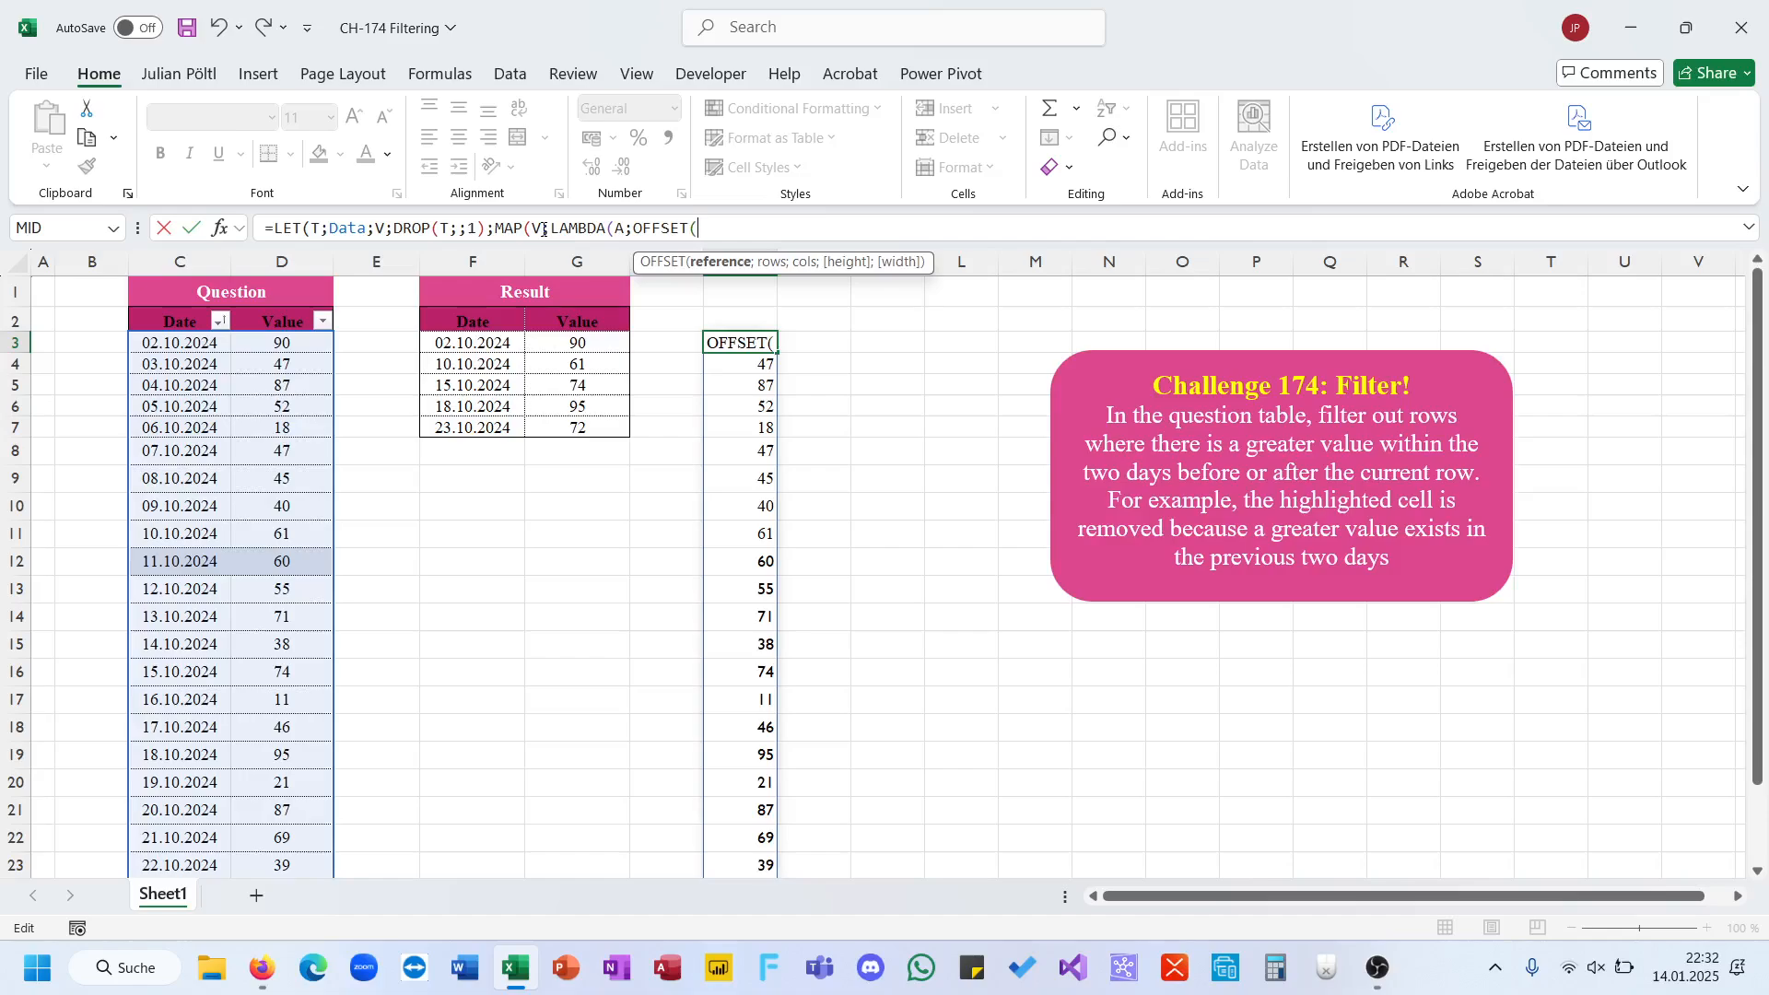
pyautogui.write('A')
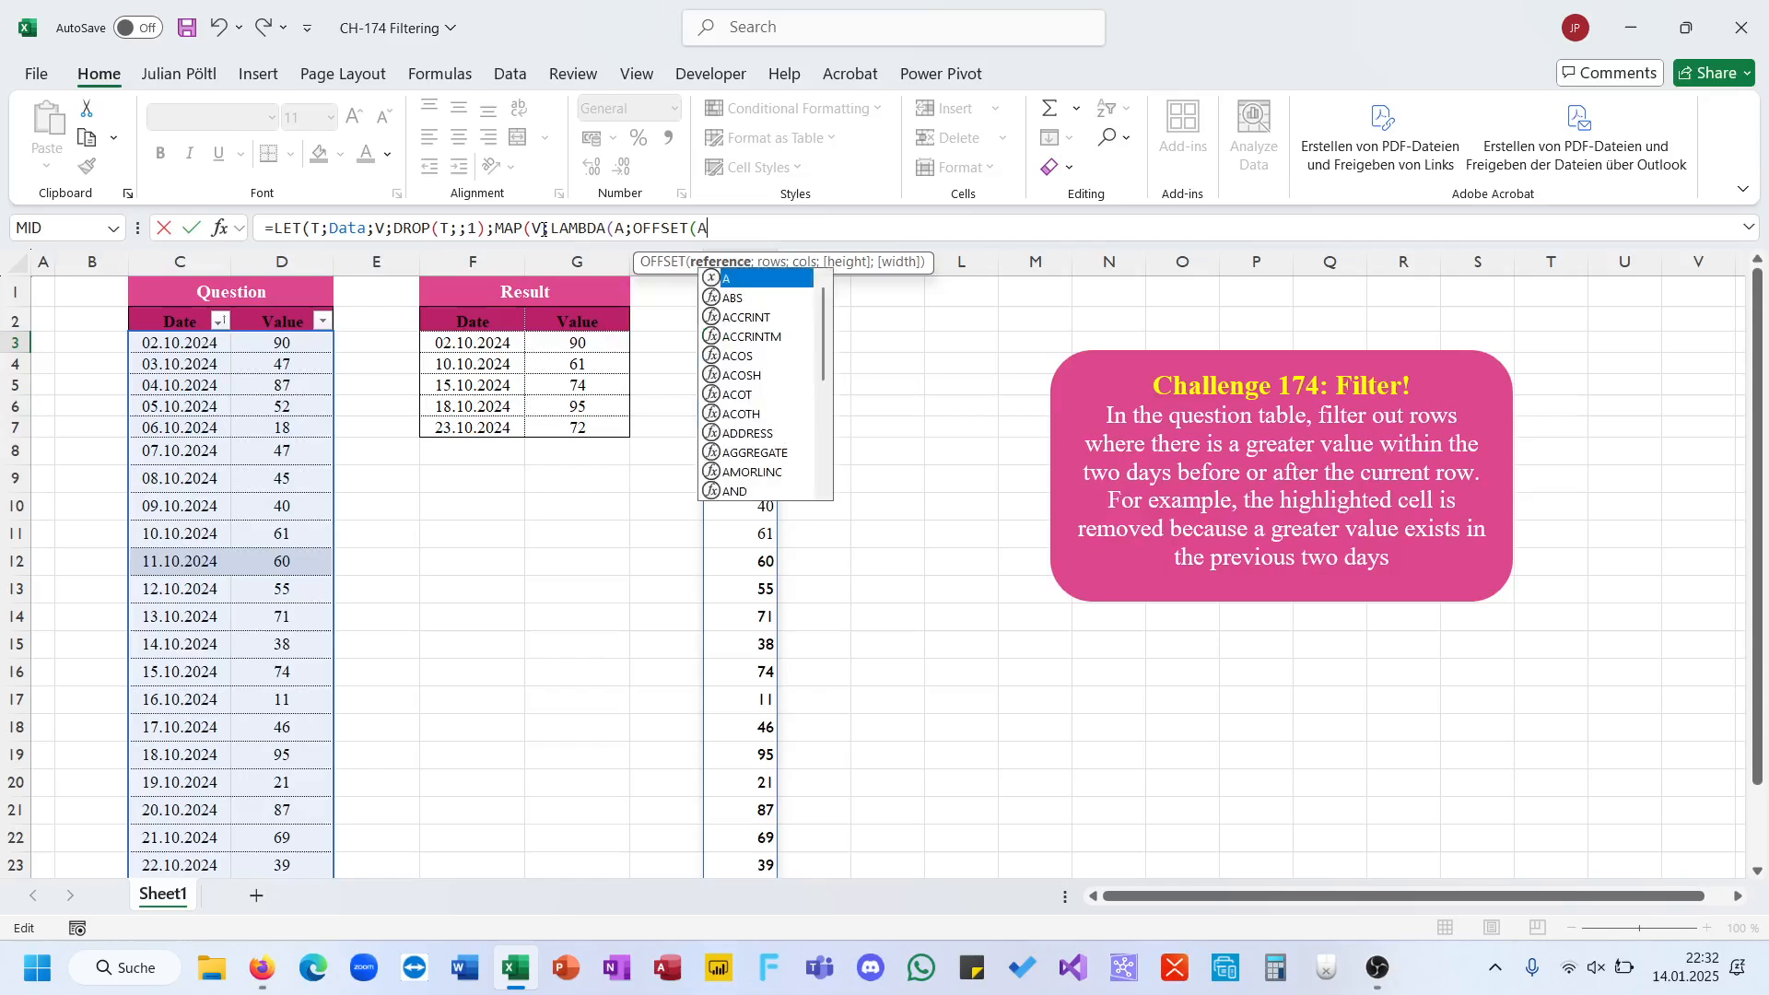
pyautogui.write(';-2')
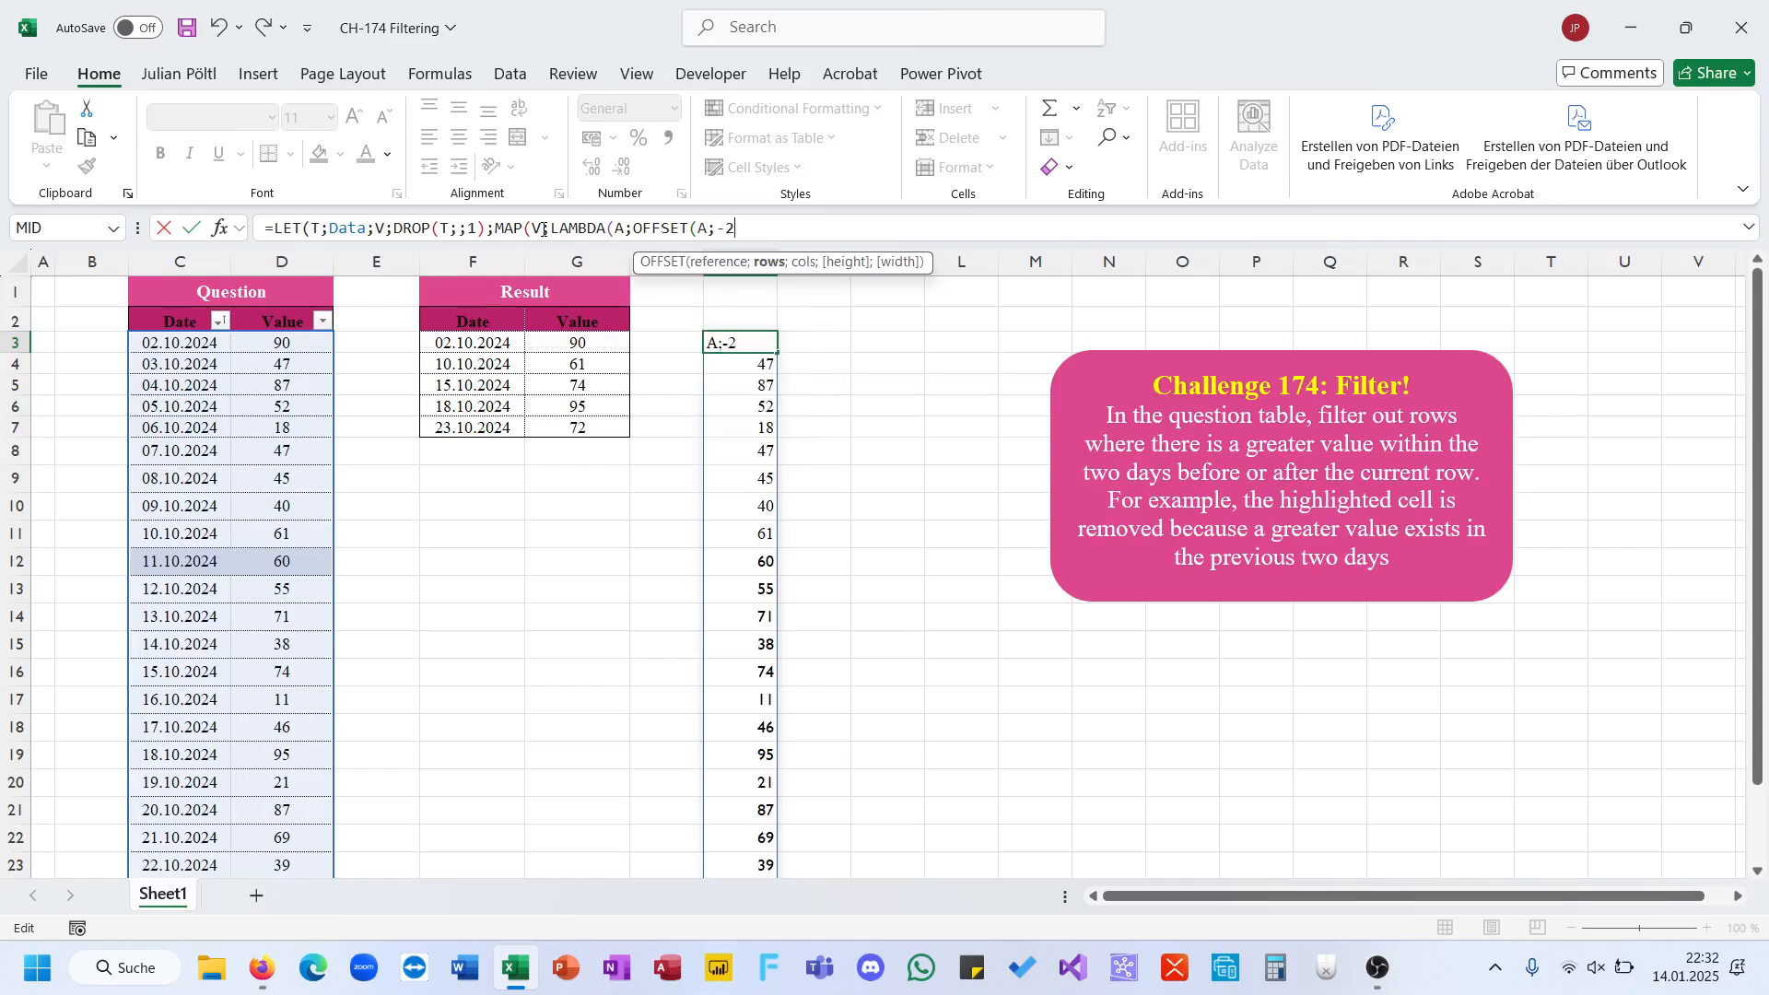
pyautogui.write(';;5)')
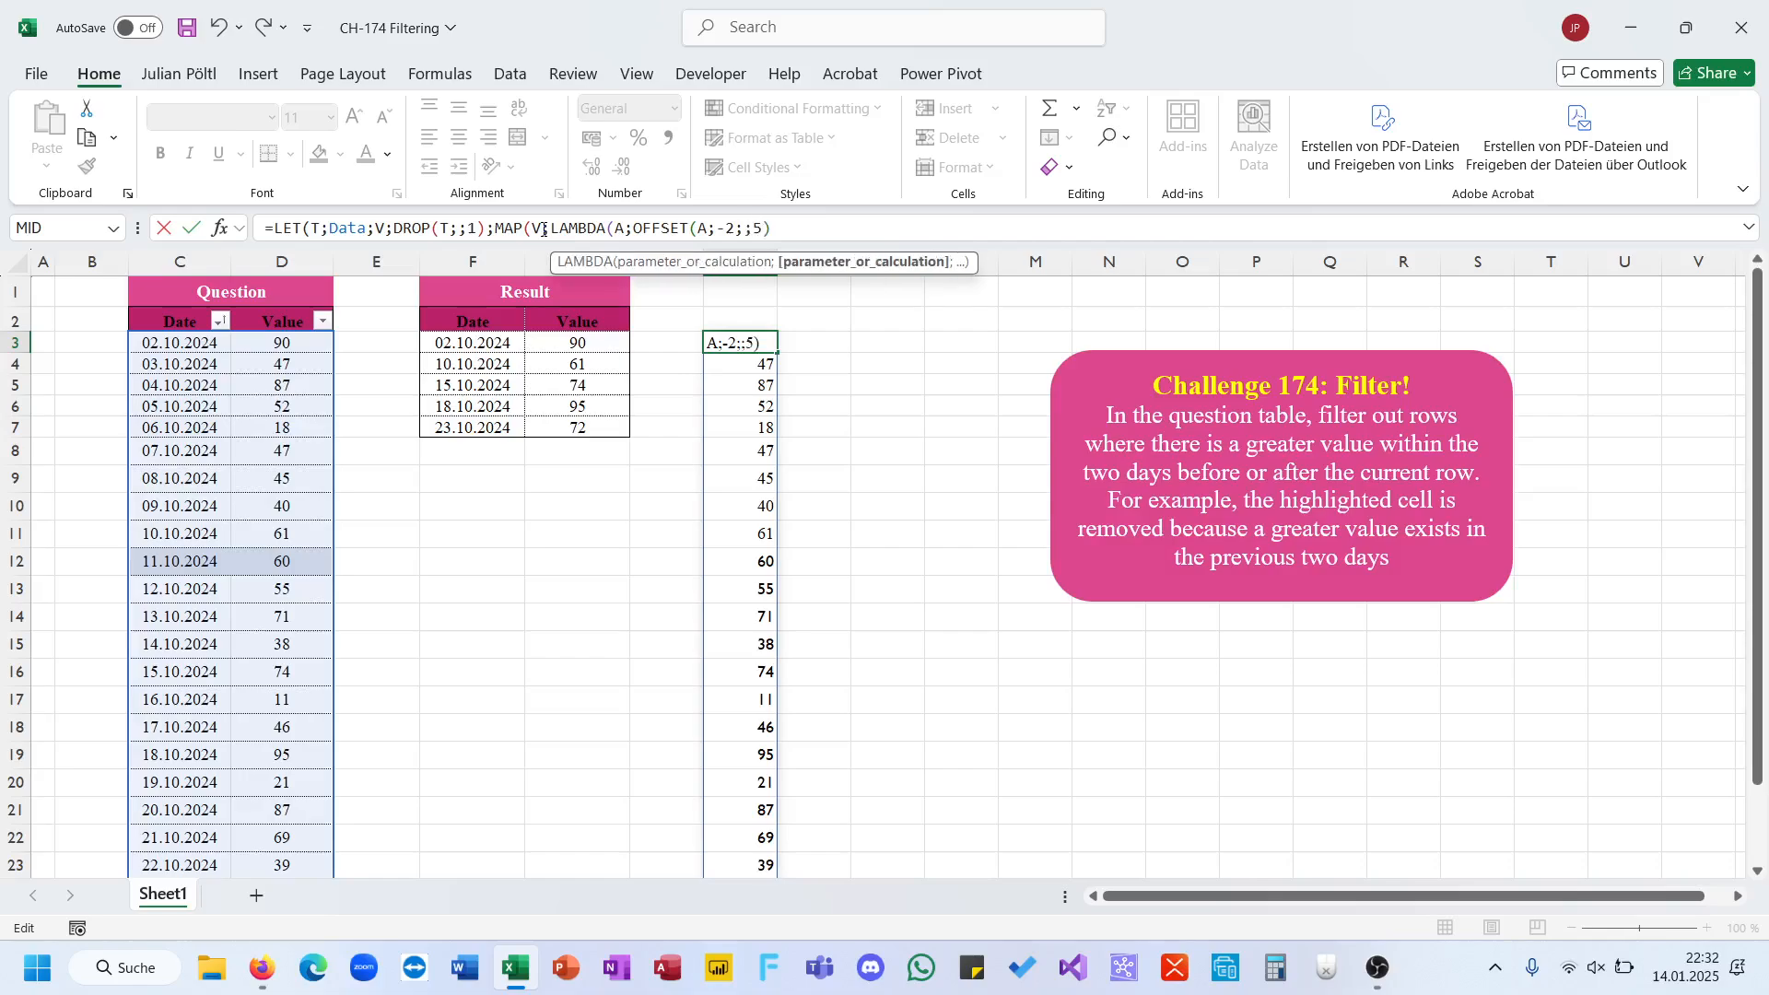
# - Wrap the OFFSET expression in MAX, close all open parentheses, and enter the formula in I3
pyautogui.click(634, 228)
pyautogui.write('max(')
pyautogui.hotkey('shift', 'End')
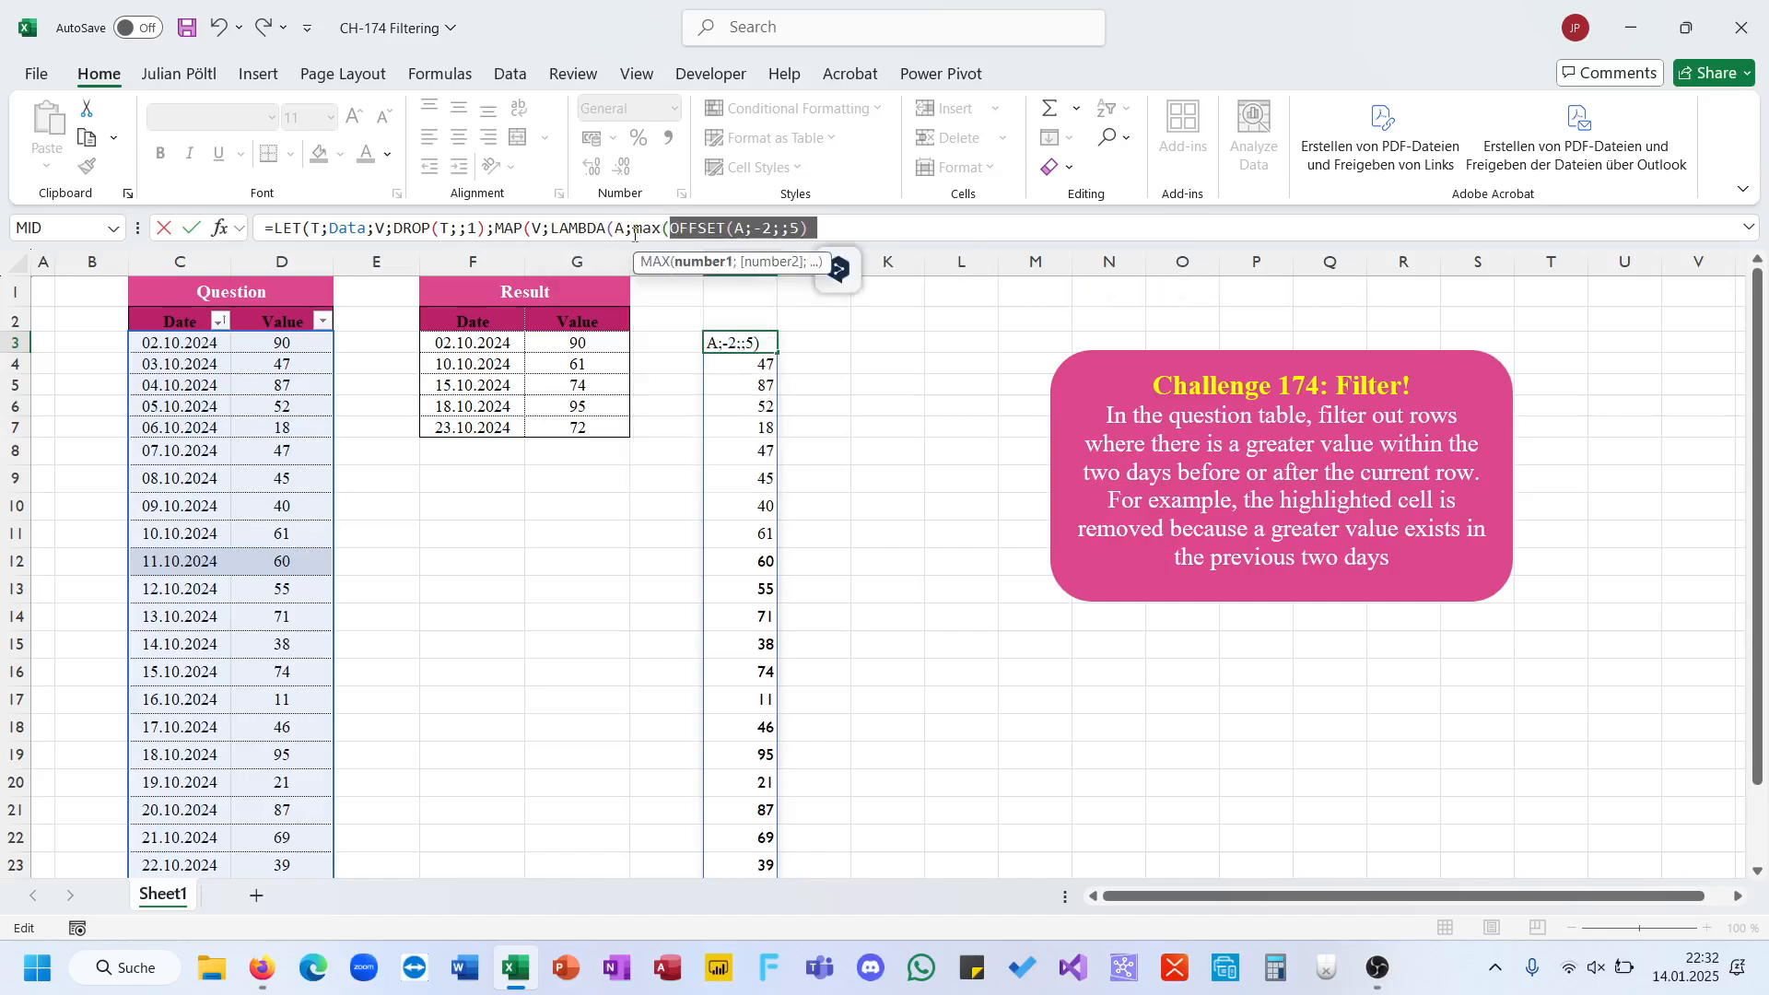
pyautogui.press('End')
pyautogui.write('))))')
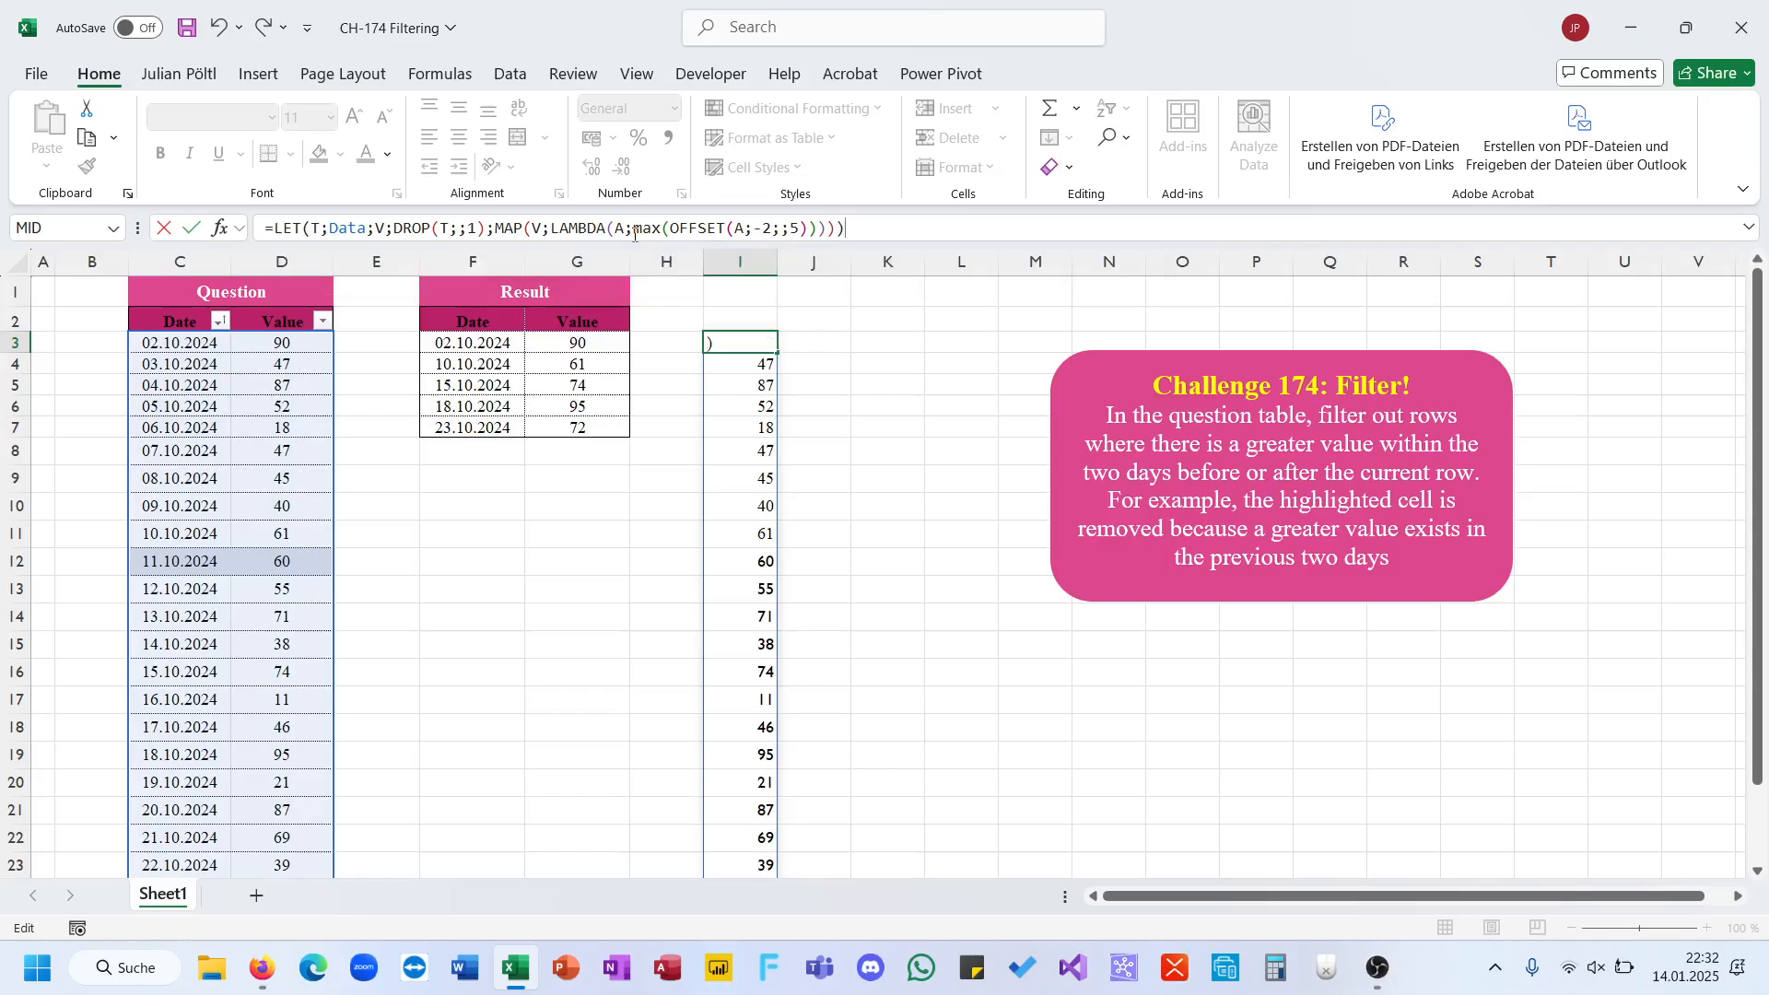
pyautogui.press('Return')
pyautogui.press('Up')
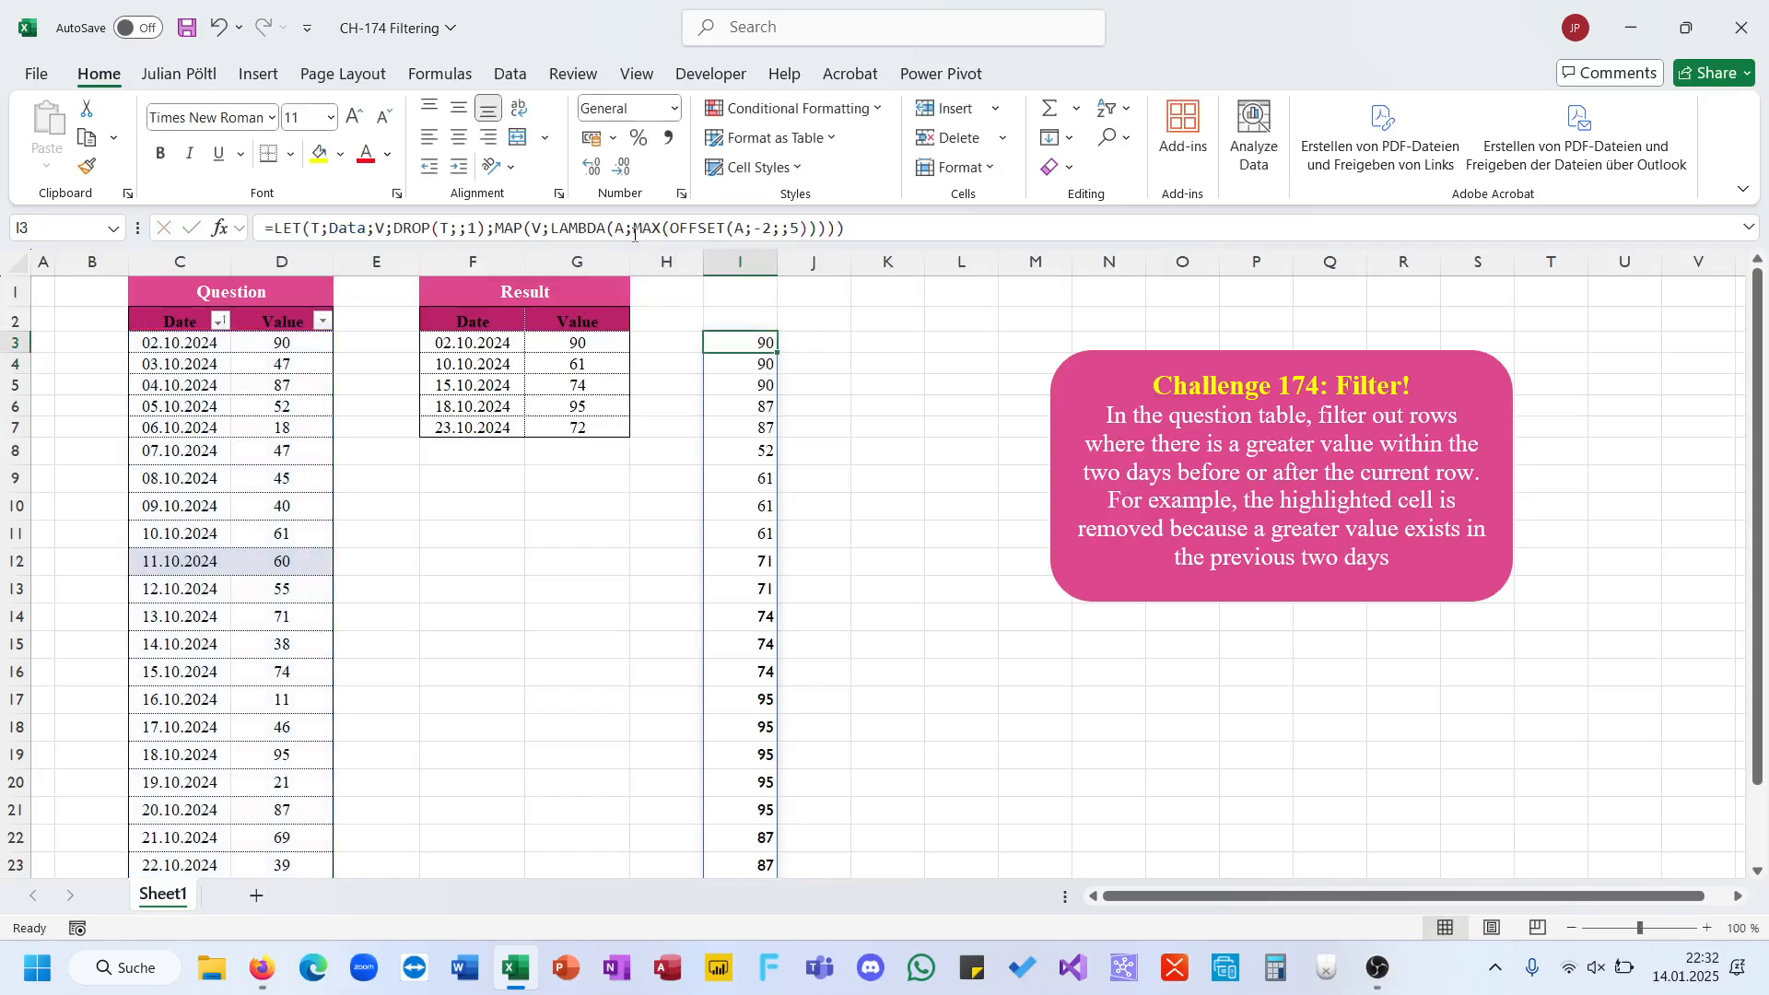
# - Compare the MAP result with V by adding =V after it, close the LET, and enter the formula in I3
pyautogui.scroll(-4, 760, 392)
pyautogui.scroll(4, 760, 392)
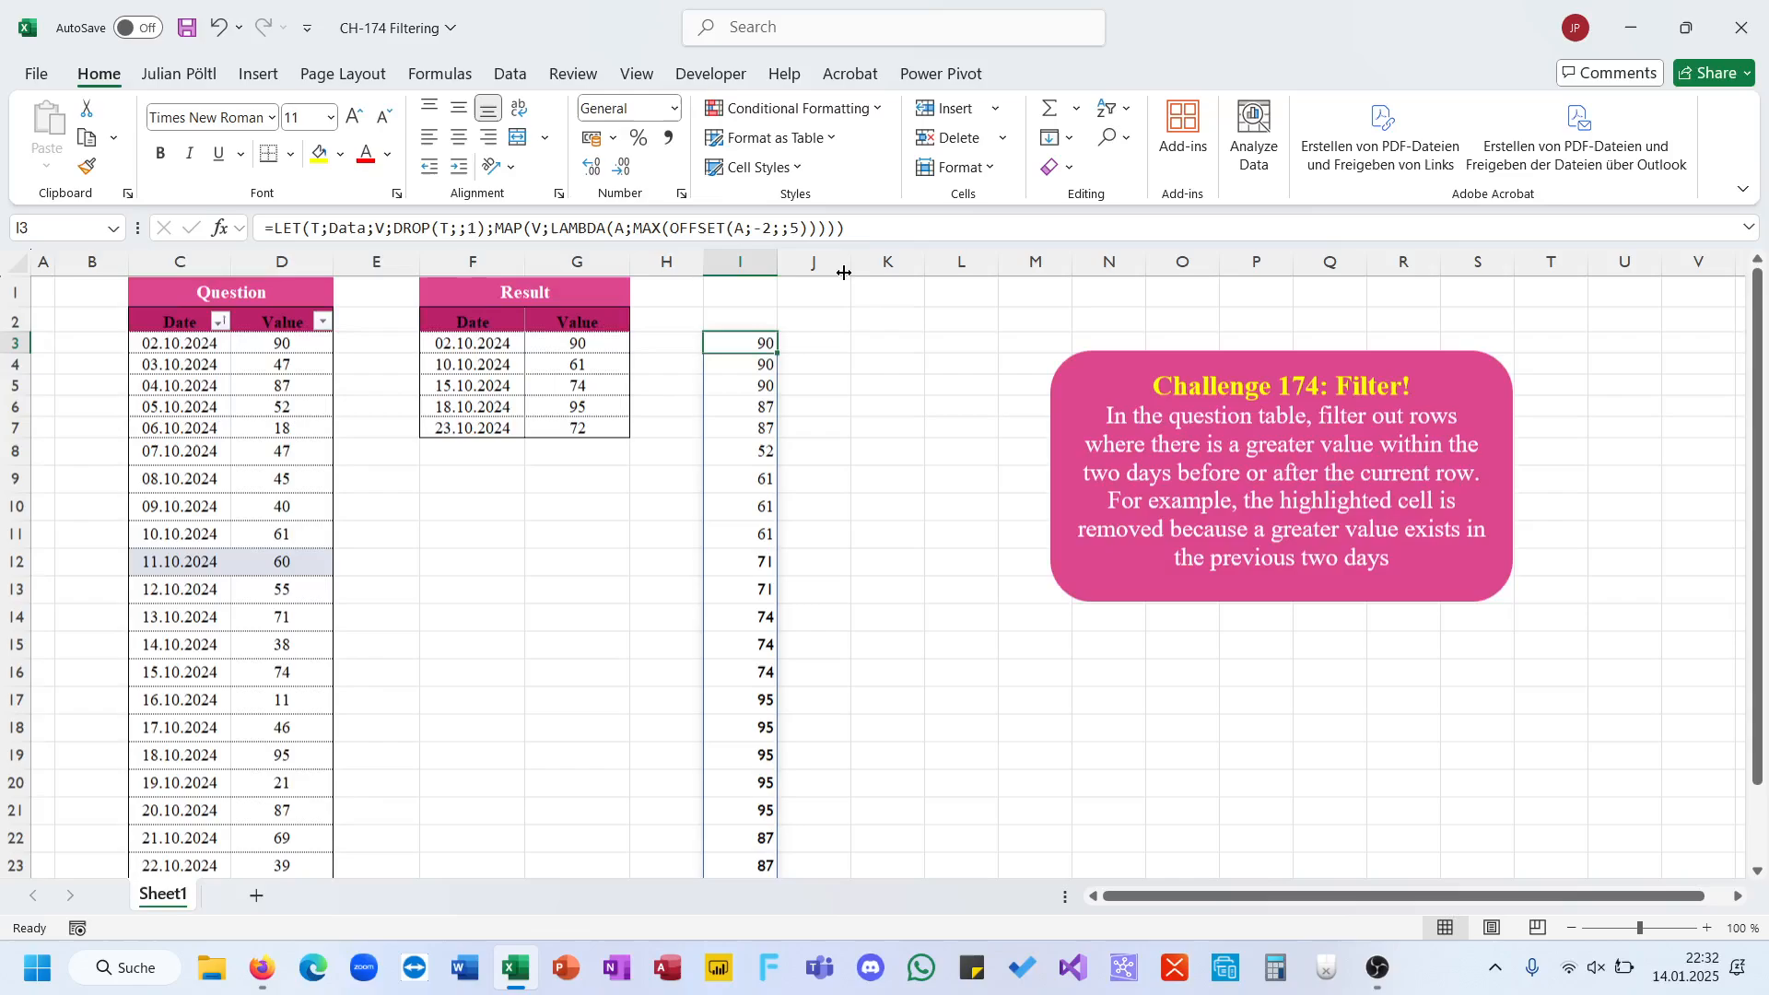
pyautogui.click(874, 231)
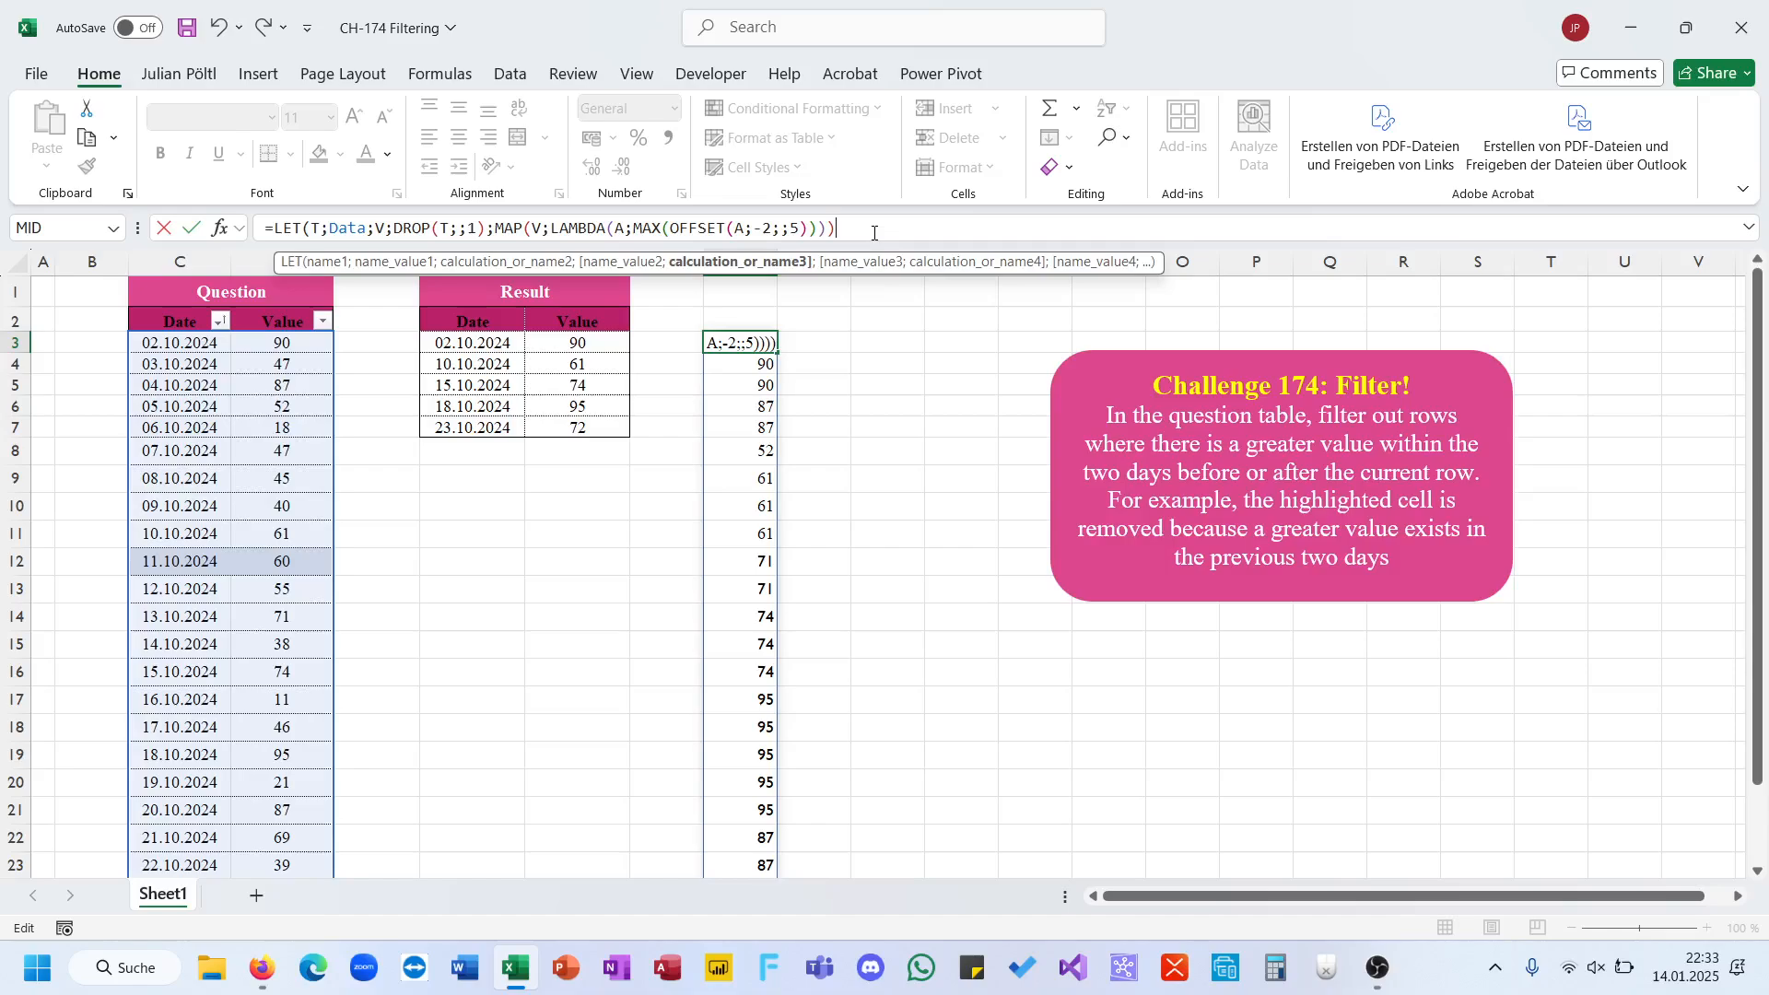
pyautogui.write('=V')
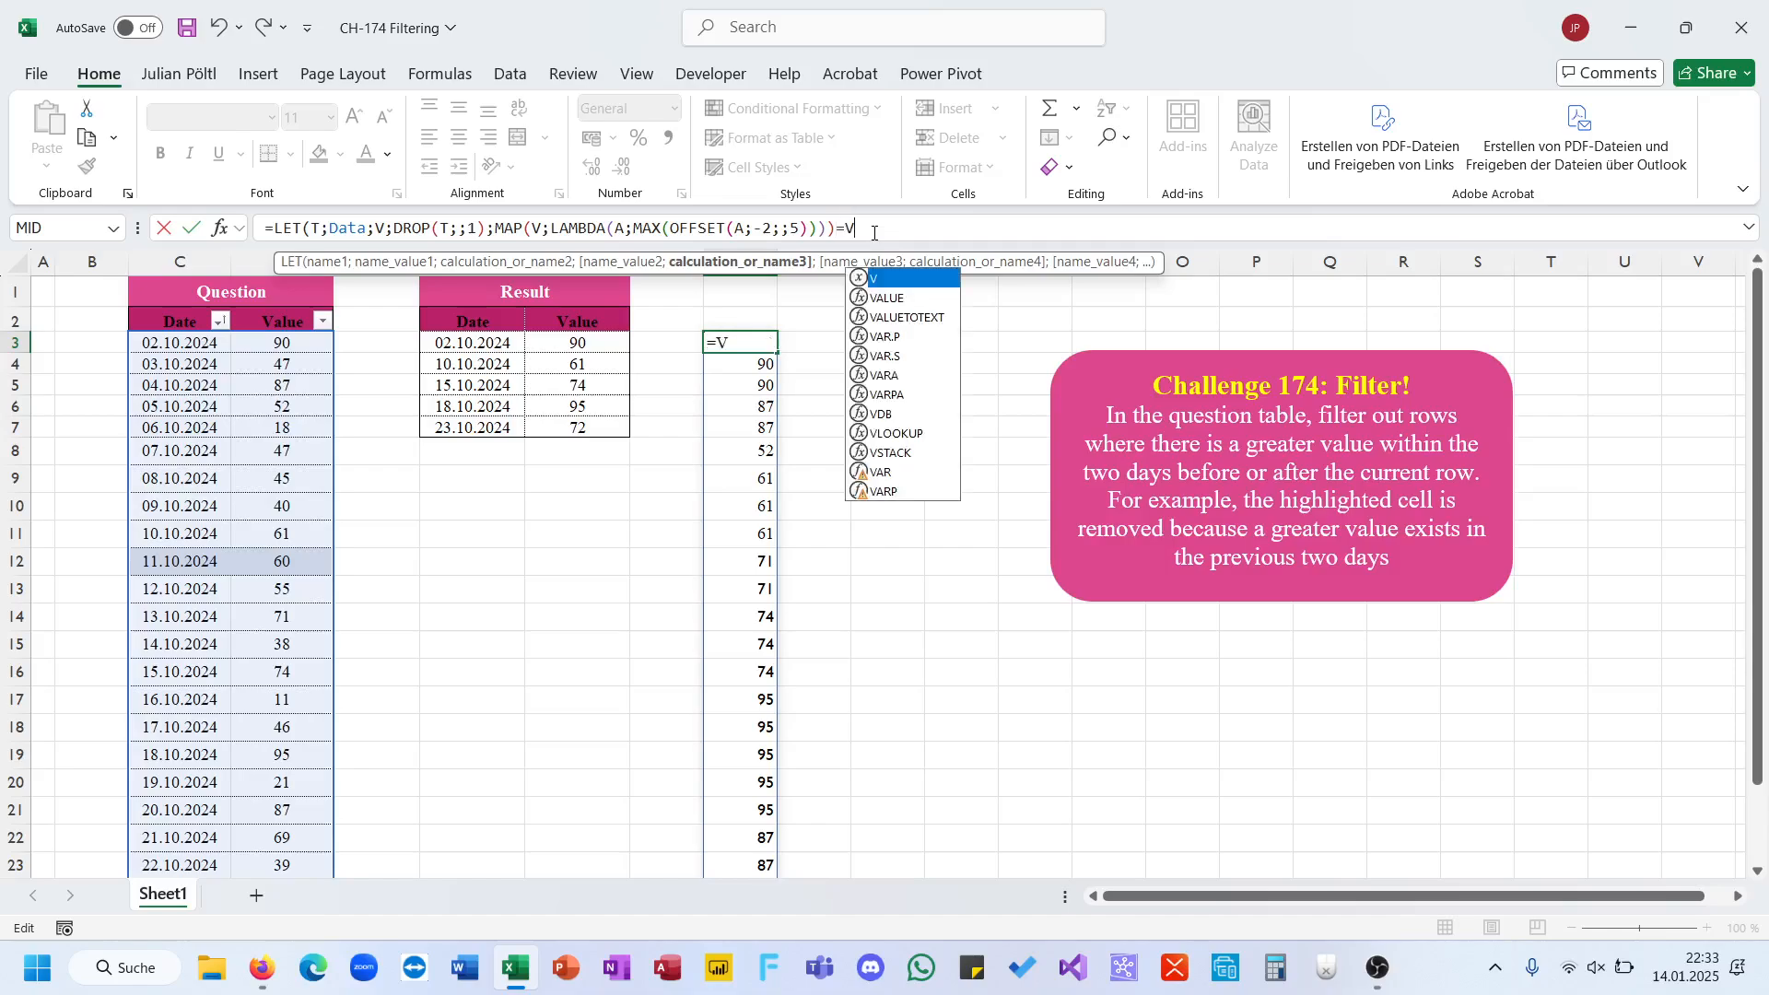
pyautogui.write(')')
pyautogui.press('Return')
pyautogui.press('Up')
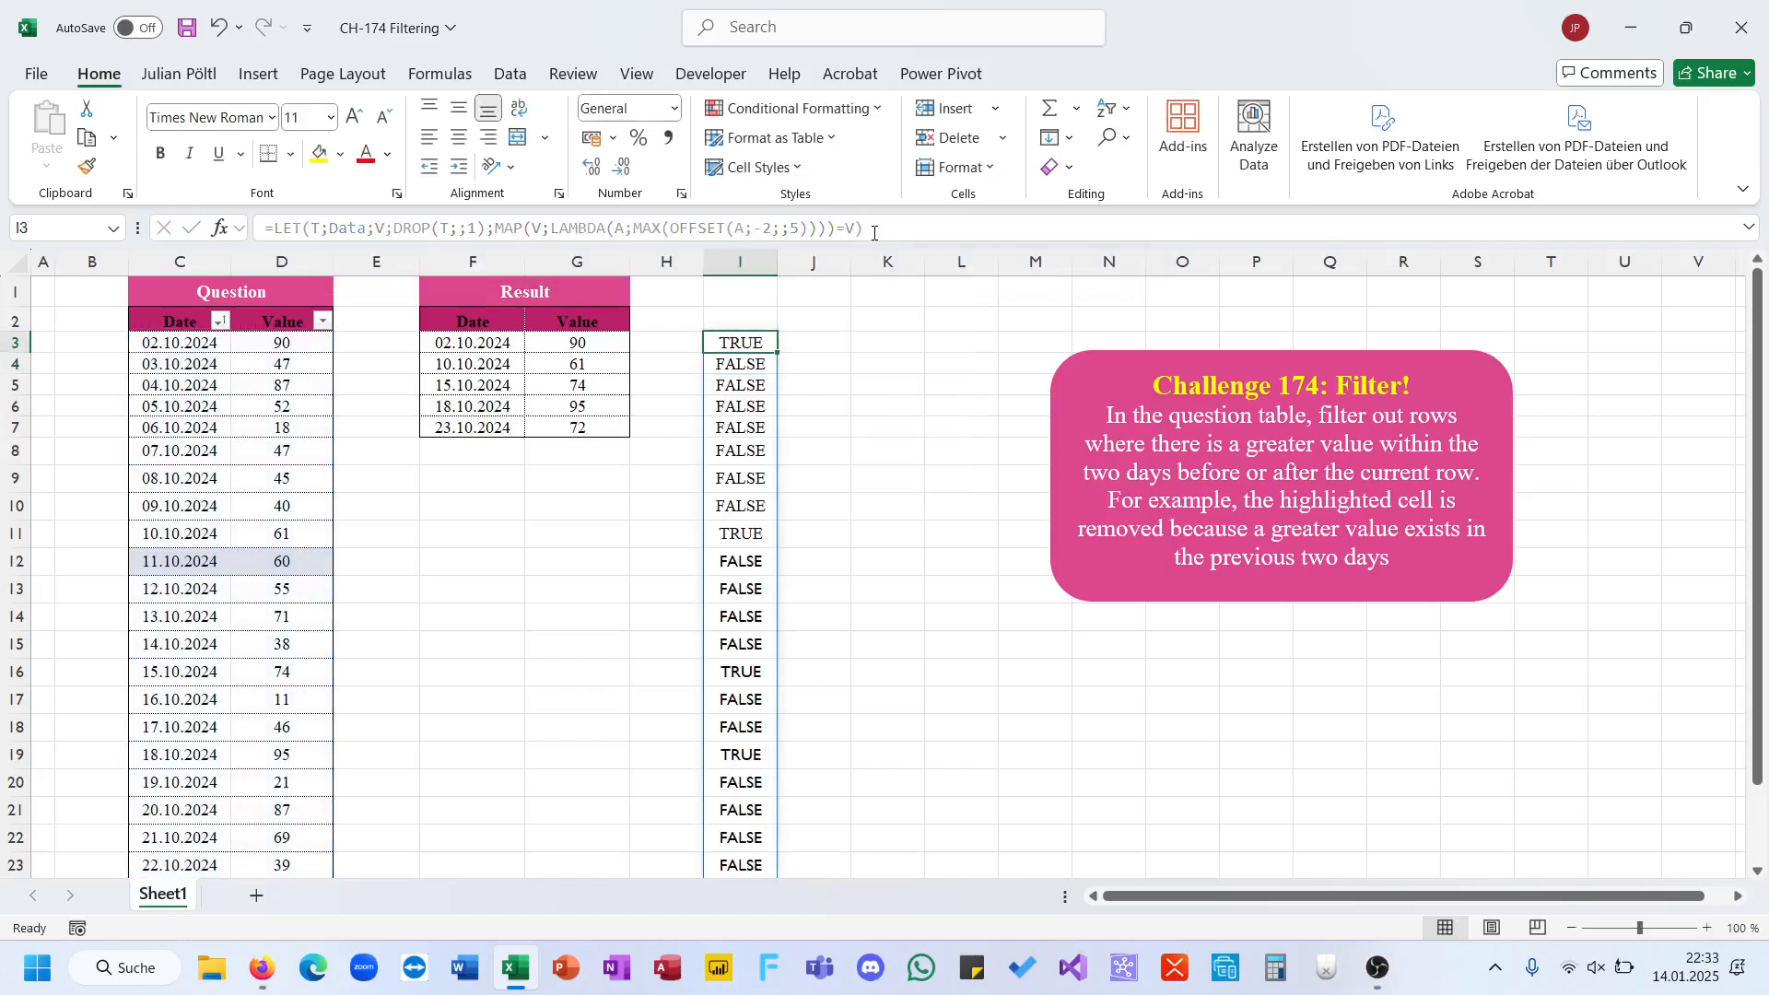
# - Wrap the MAP comparison in FILTER with T as the array, close the parentheses, and enter the formula in I3
pyautogui.click(498, 238)
pyautogui.write('FILTER(')
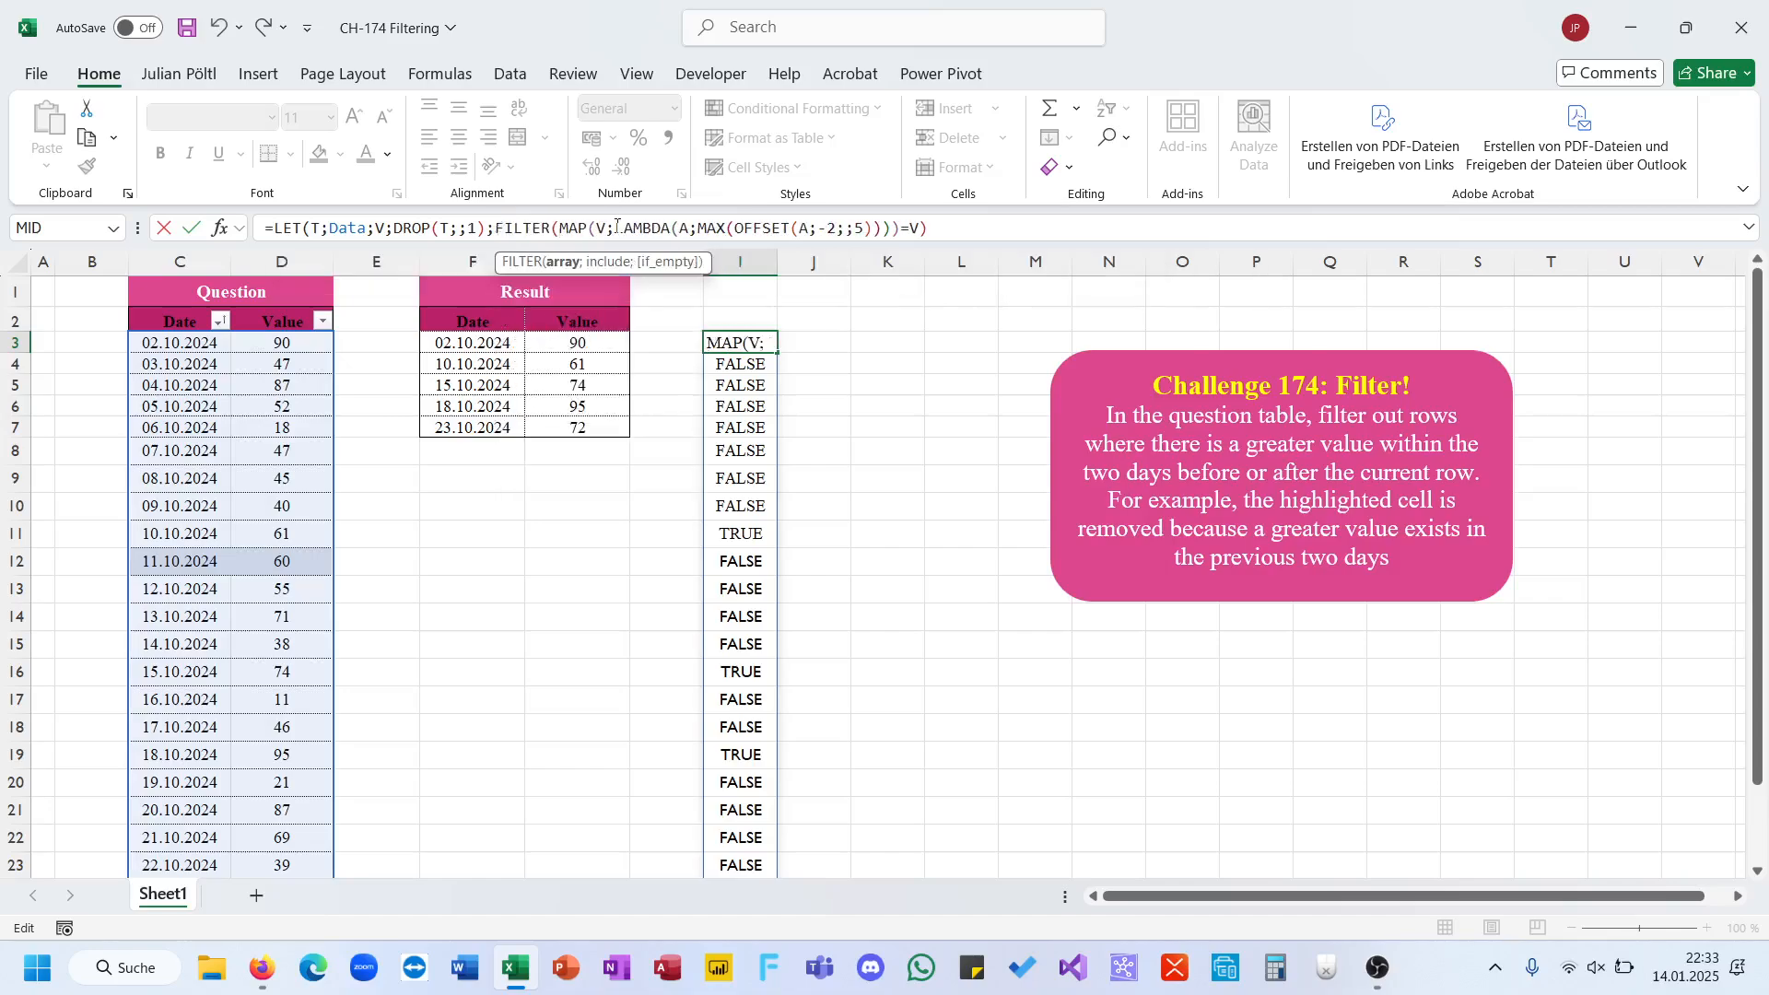
pyautogui.write('T;')
pyautogui.click(977, 225)
pyautogui.write(')')
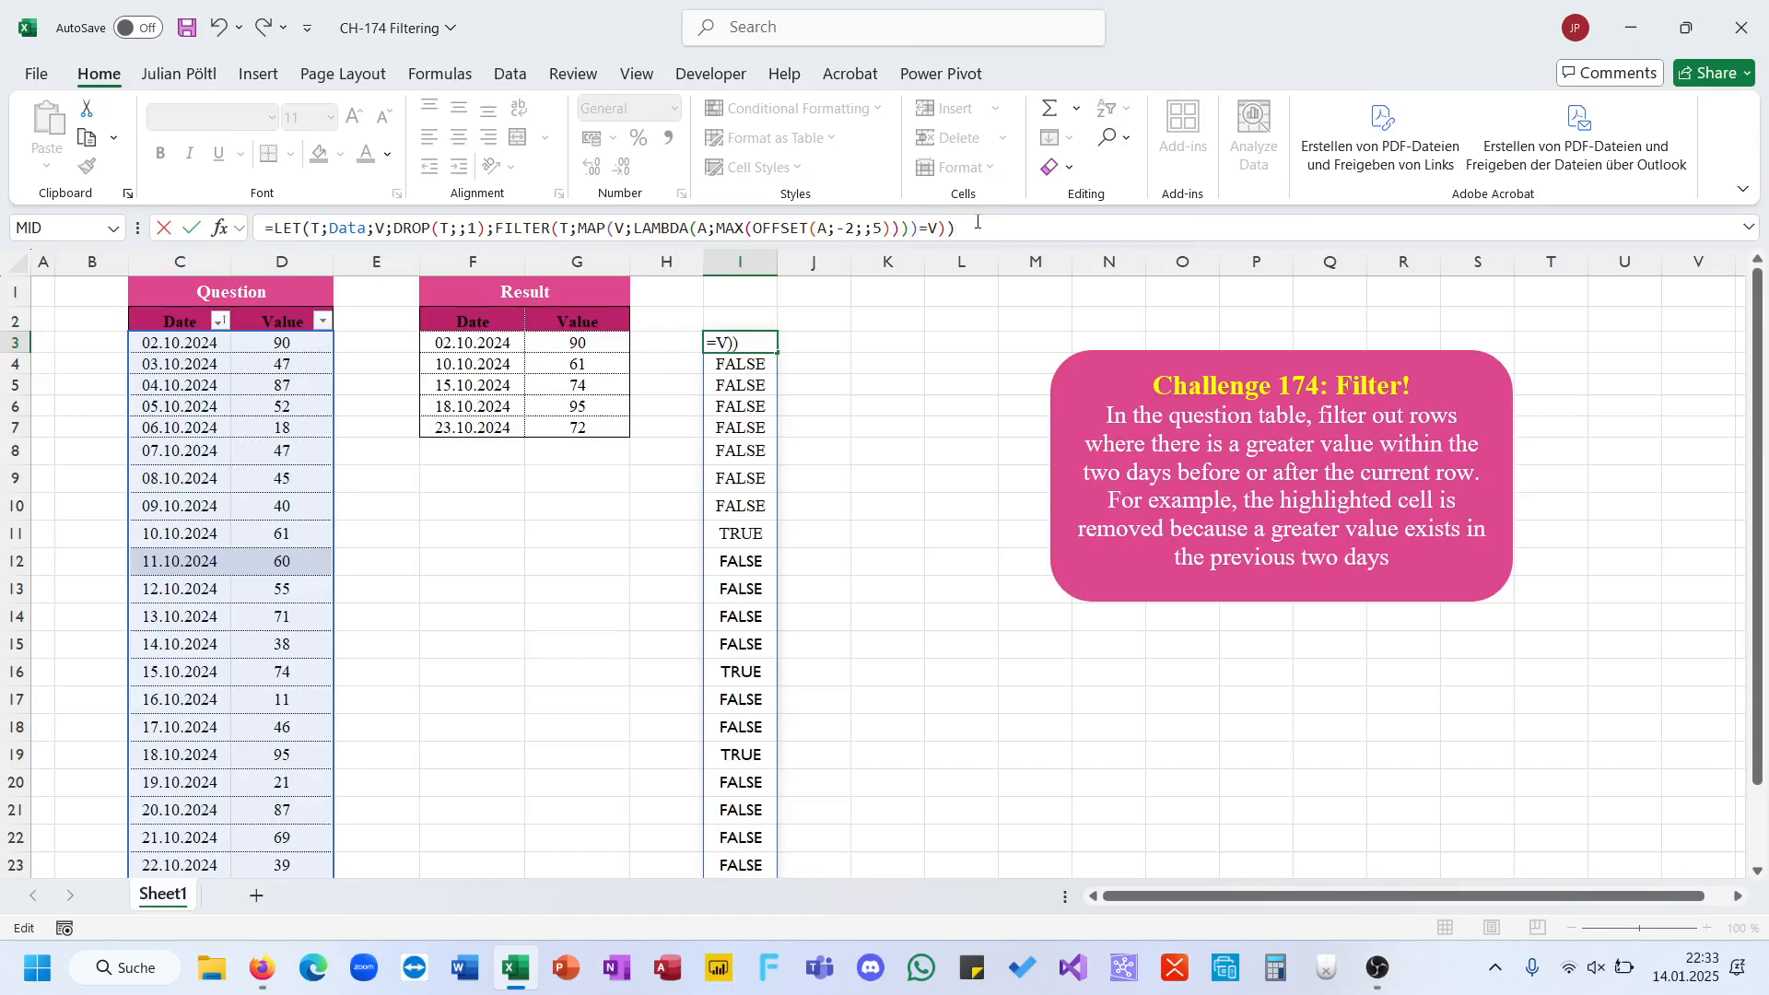
pyautogui.hotkey('ctrl', 'Return')
# - Copy the formatting of the expected results F3:G7 onto the spilled results I3:J7 and autofit column I
pyautogui.moveTo(527, 352)
pyautogui.mouseDown()
pyautogui.moveTo(553, 368)
pyautogui.moveTo(556, 410)
pyautogui.moveTo(507, 344)
pyautogui.moveTo(558, 429)
pyautogui.mouseUp()
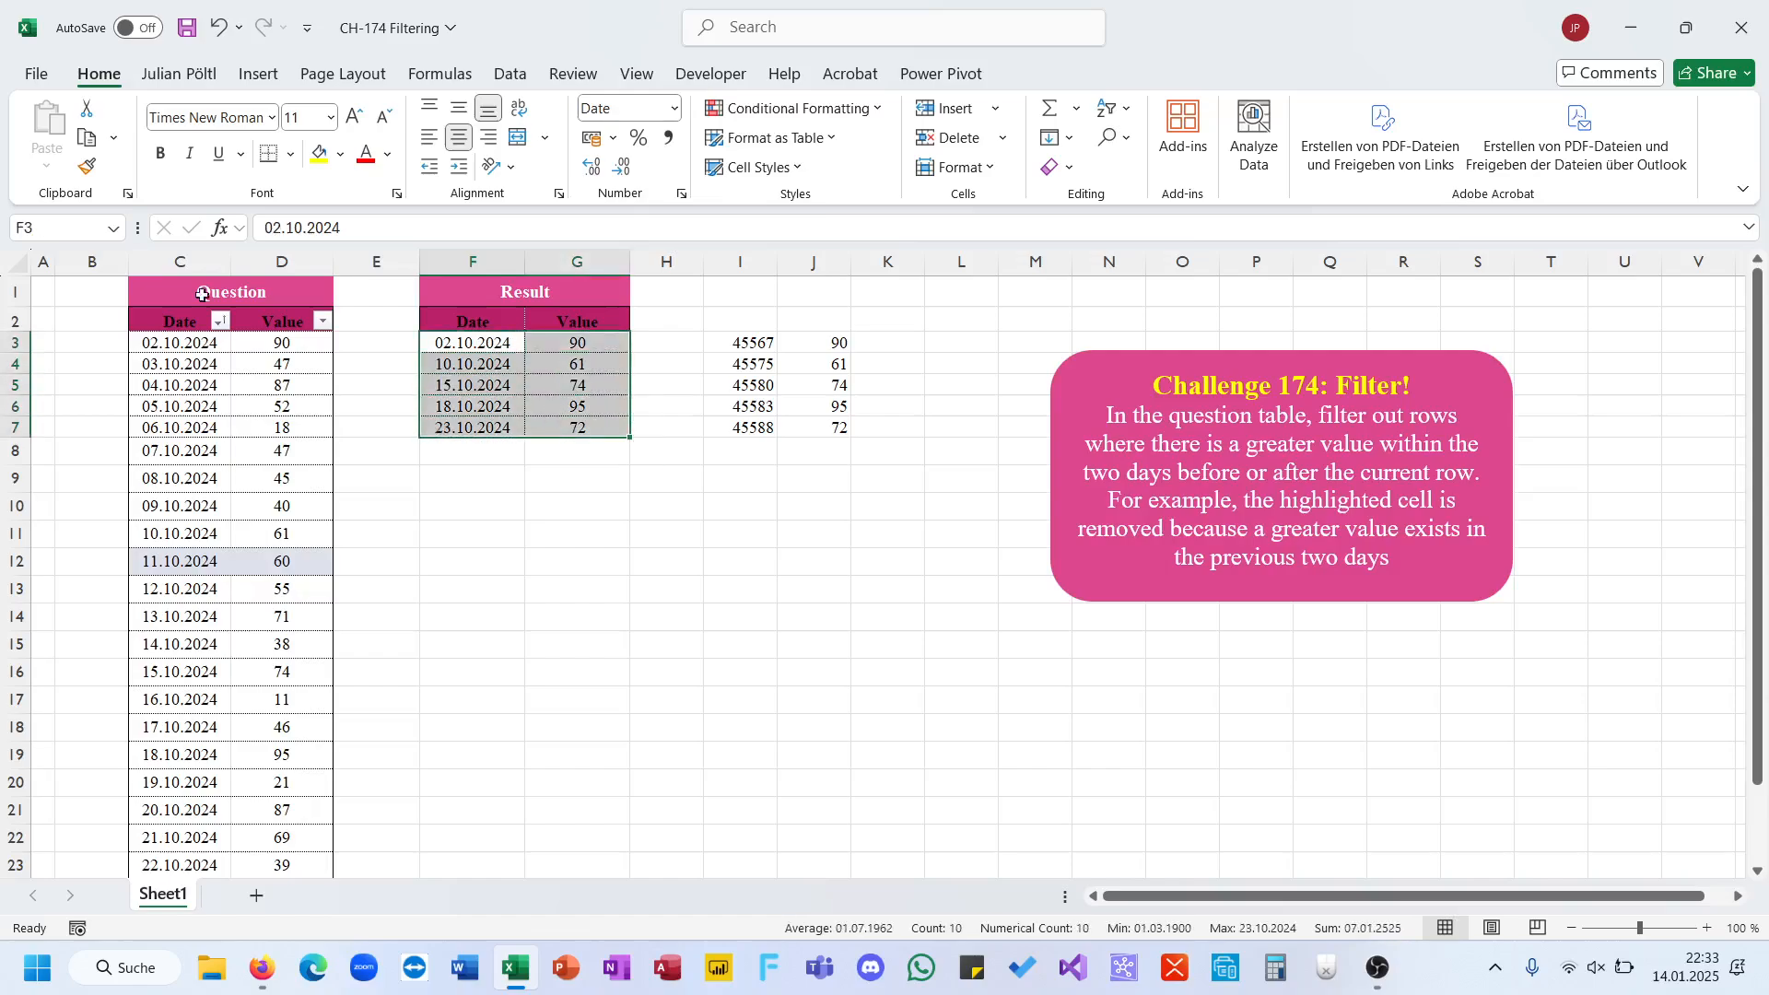
pyautogui.click(87, 166)
pyautogui.moveTo(728, 342); pyautogui.dragTo(816, 427)
pyautogui.doubleClick(778, 264)
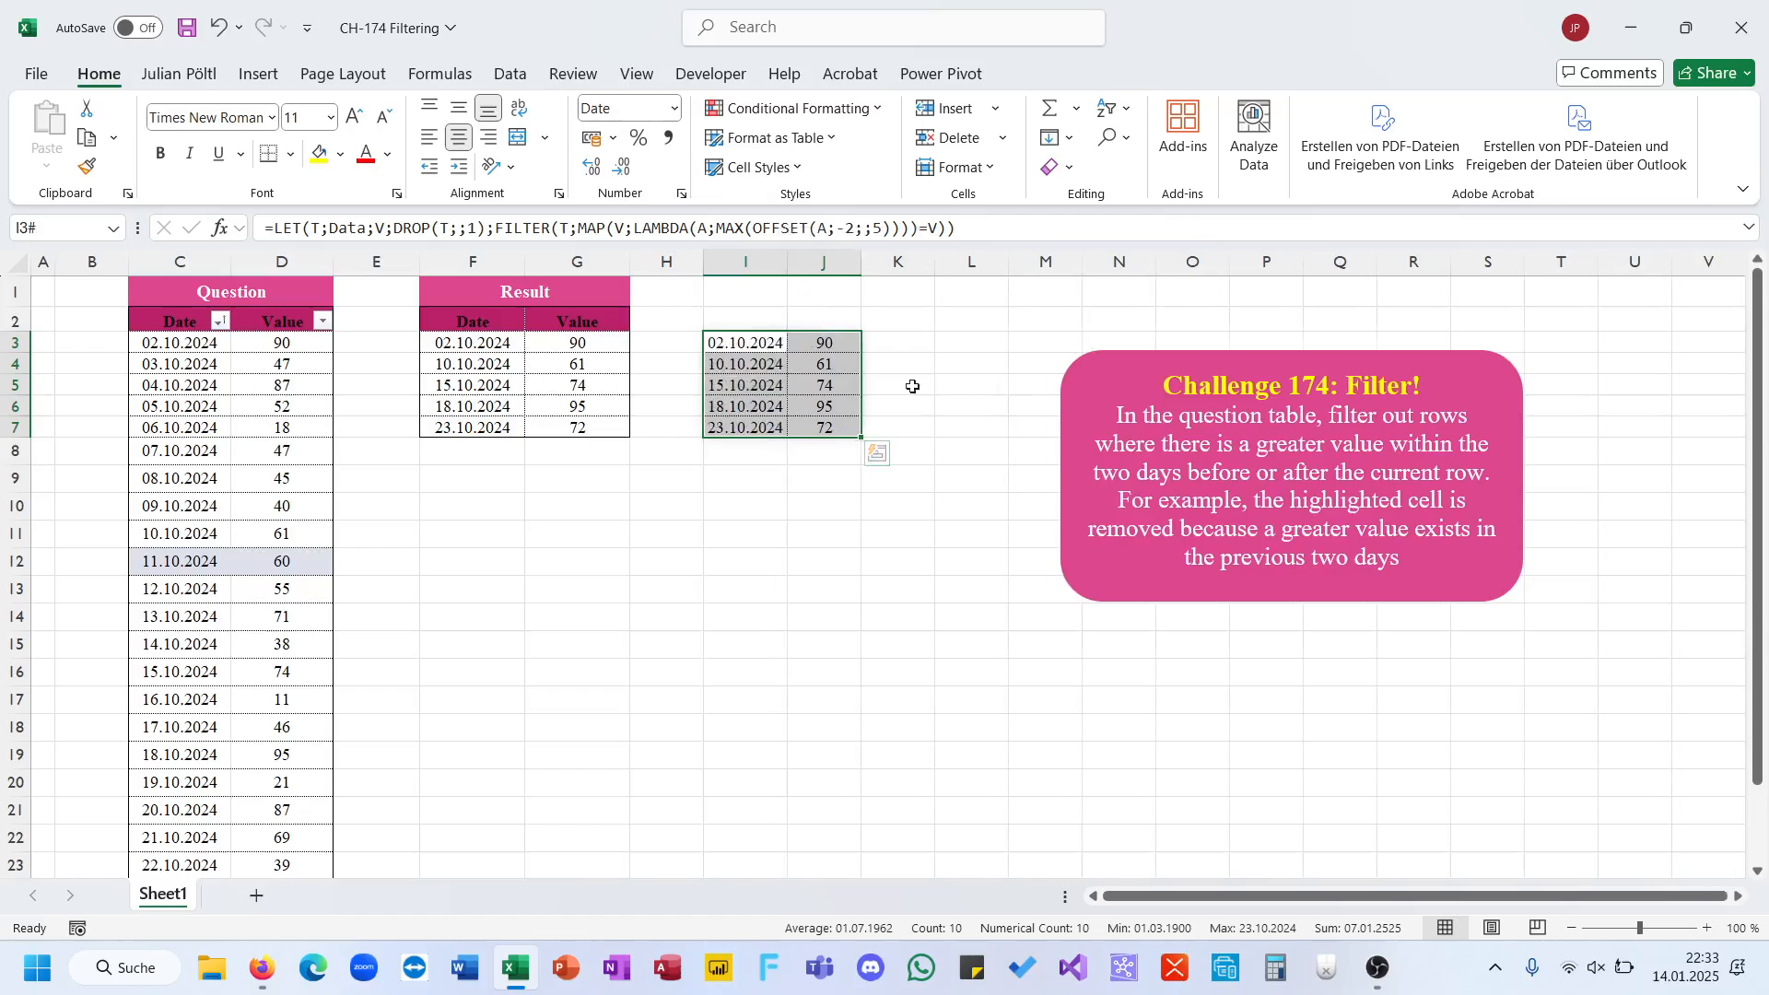
# - Move the Challenge 174 text box below the Result table, starting around row 10
pyautogui.click(1028, 483)
pyautogui.click(510, 326)
pyautogui.click(767, 346)
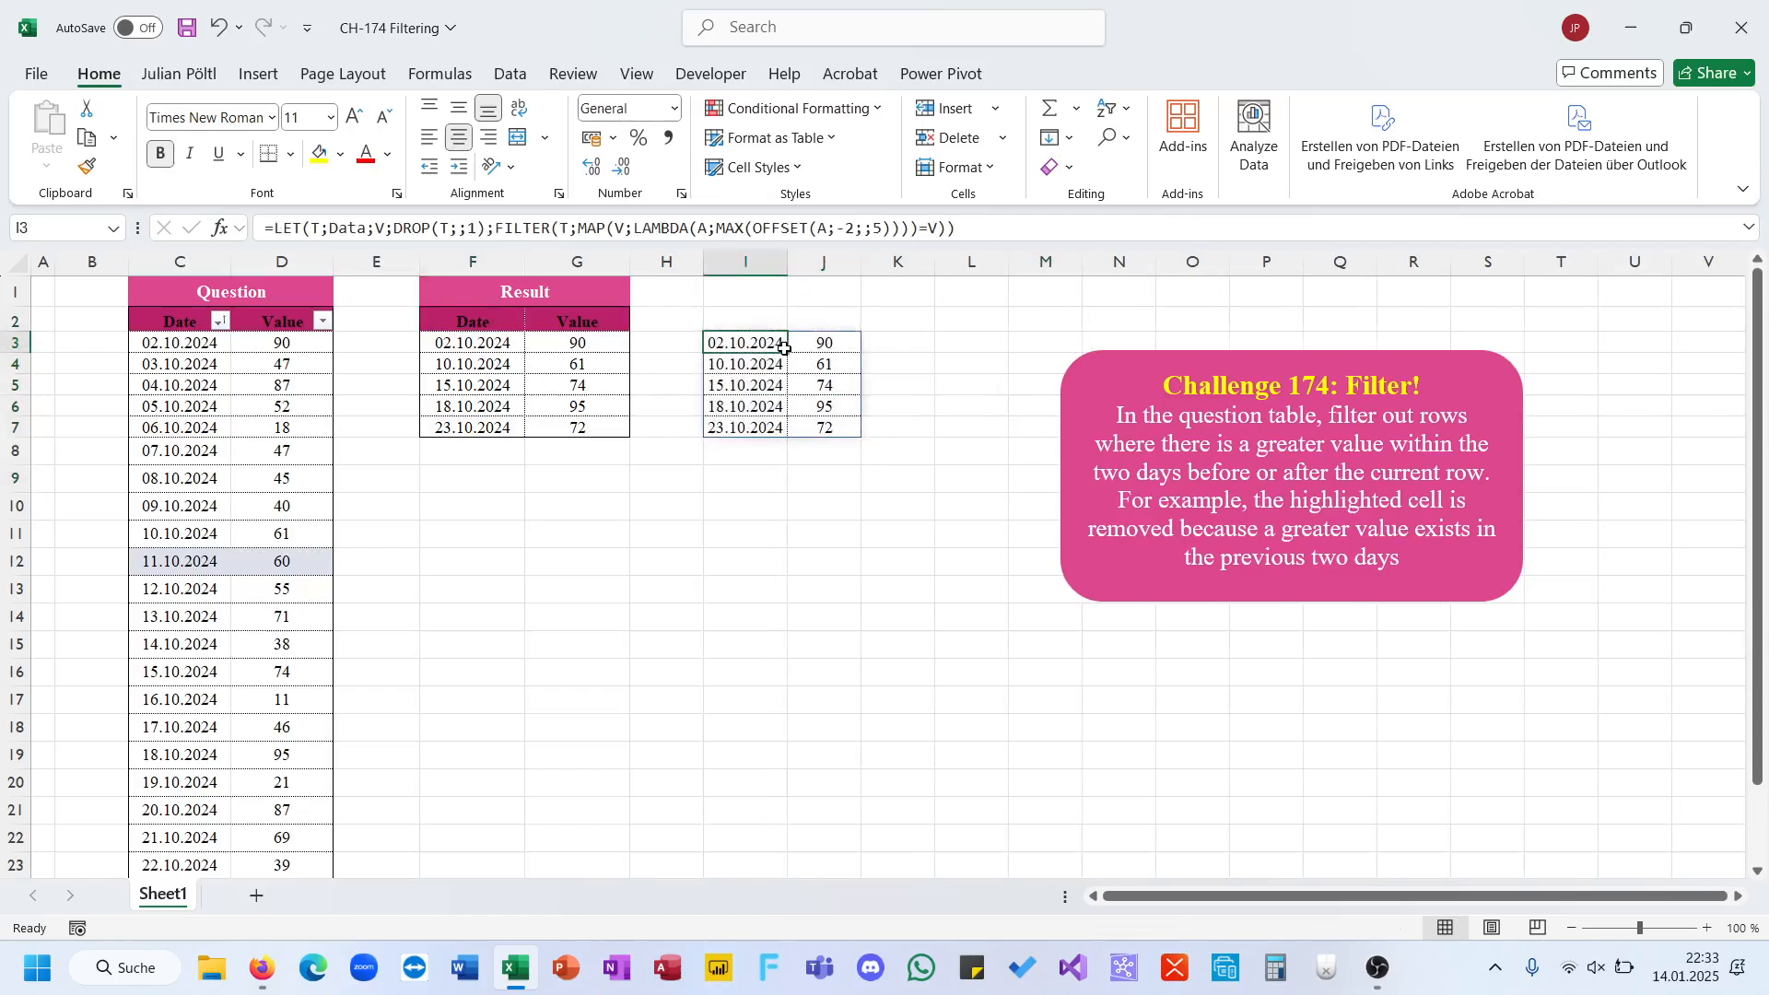
pyautogui.click(1098, 369)
pyautogui.moveTo(1127, 351); pyautogui.dragTo(511, 494)
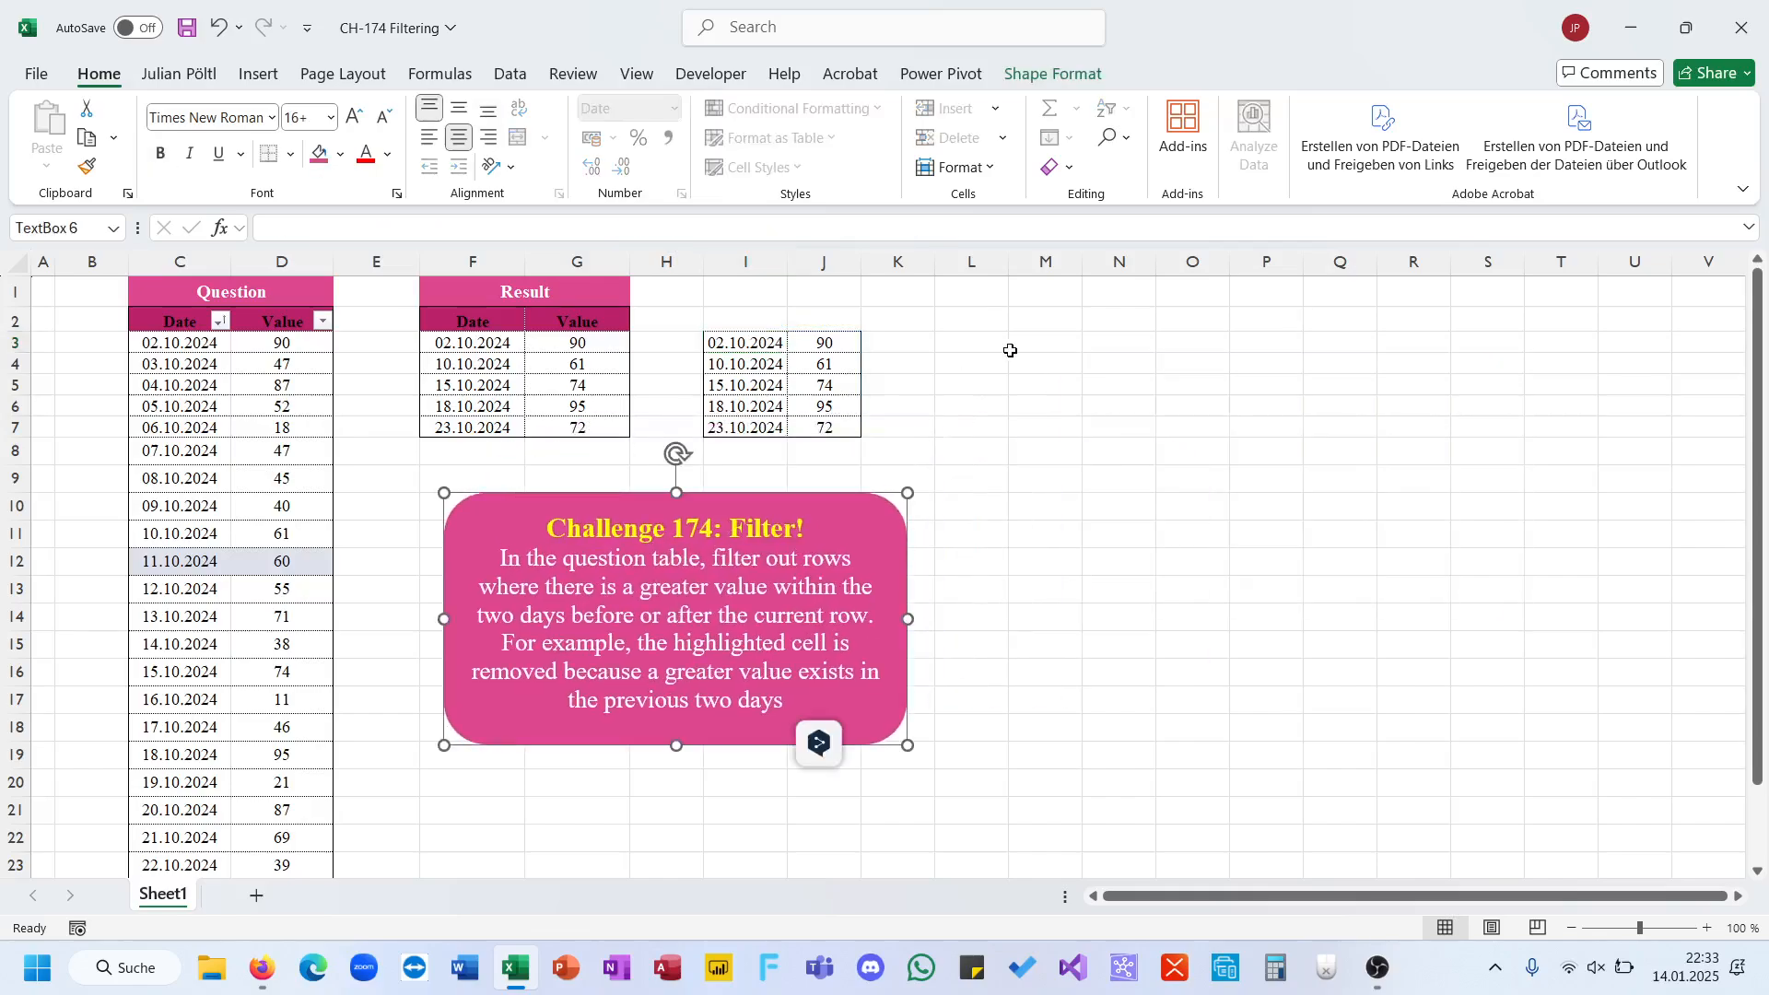
# - Copy the full formula text from I3 and paste it into L3 for editing
pyautogui.click(772, 341)
pyautogui.moveTo(756, 229); pyautogui.dragTo(887, 236)
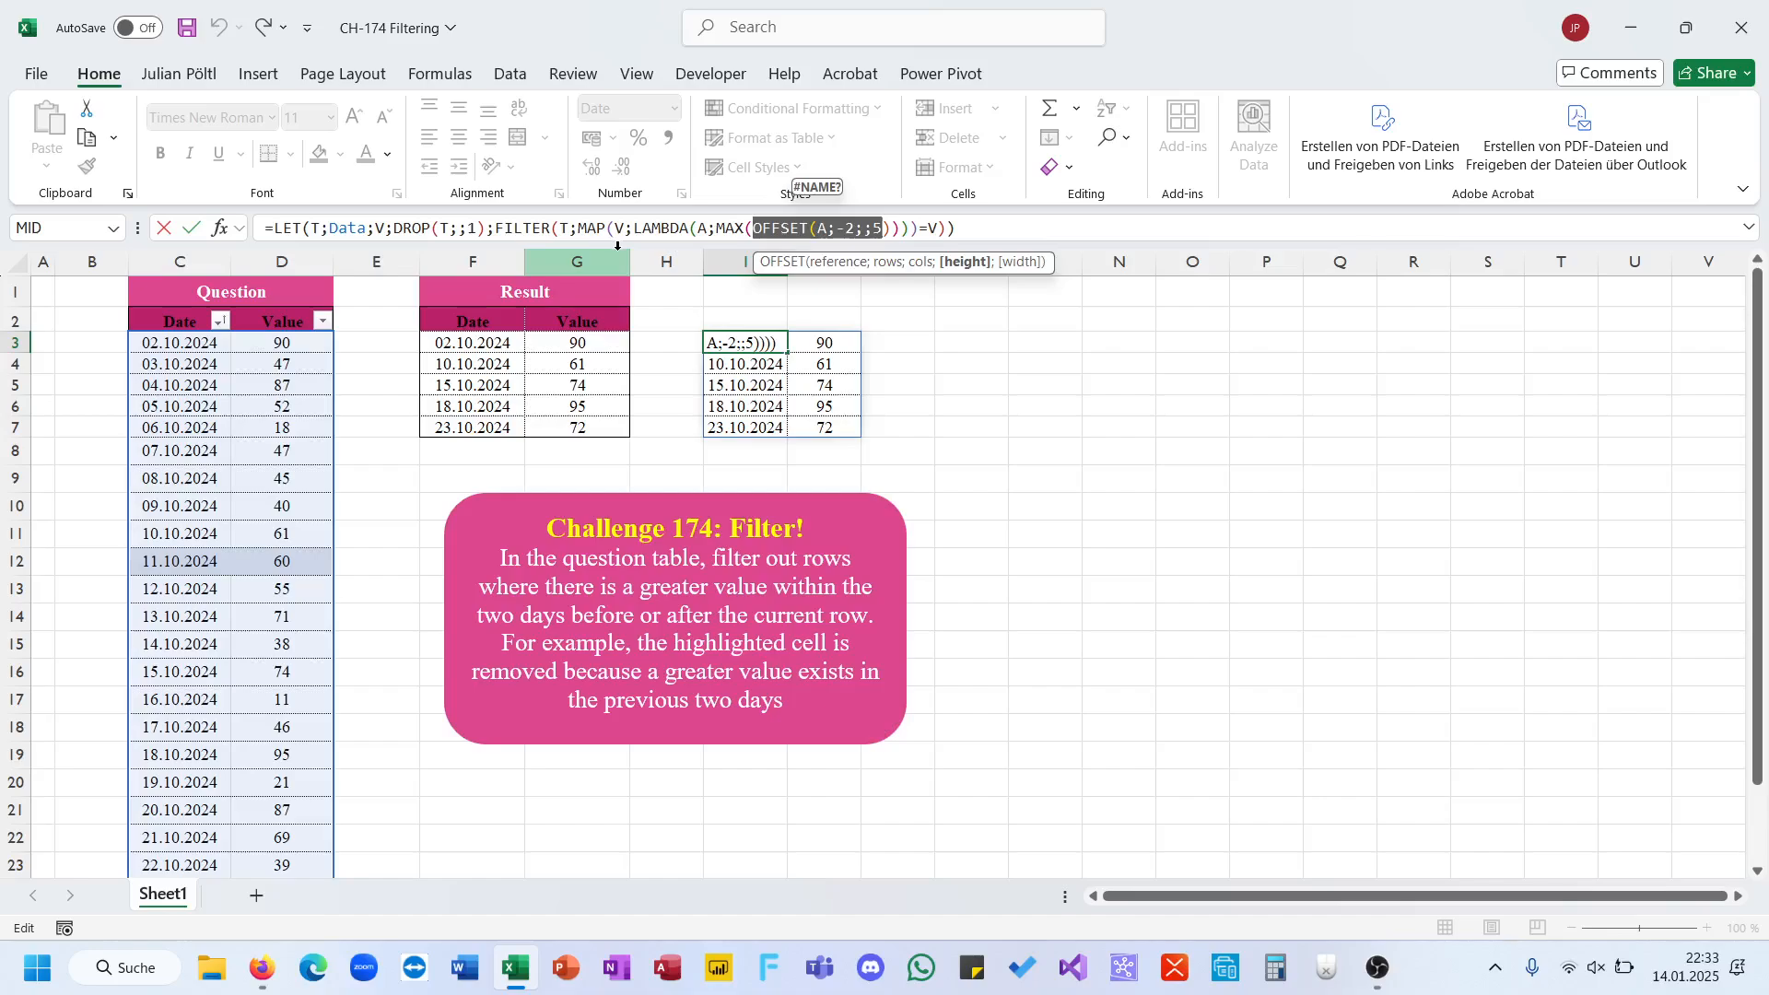
pyautogui.click(556, 229)
pyautogui.hotkey('ctrl', 'a')
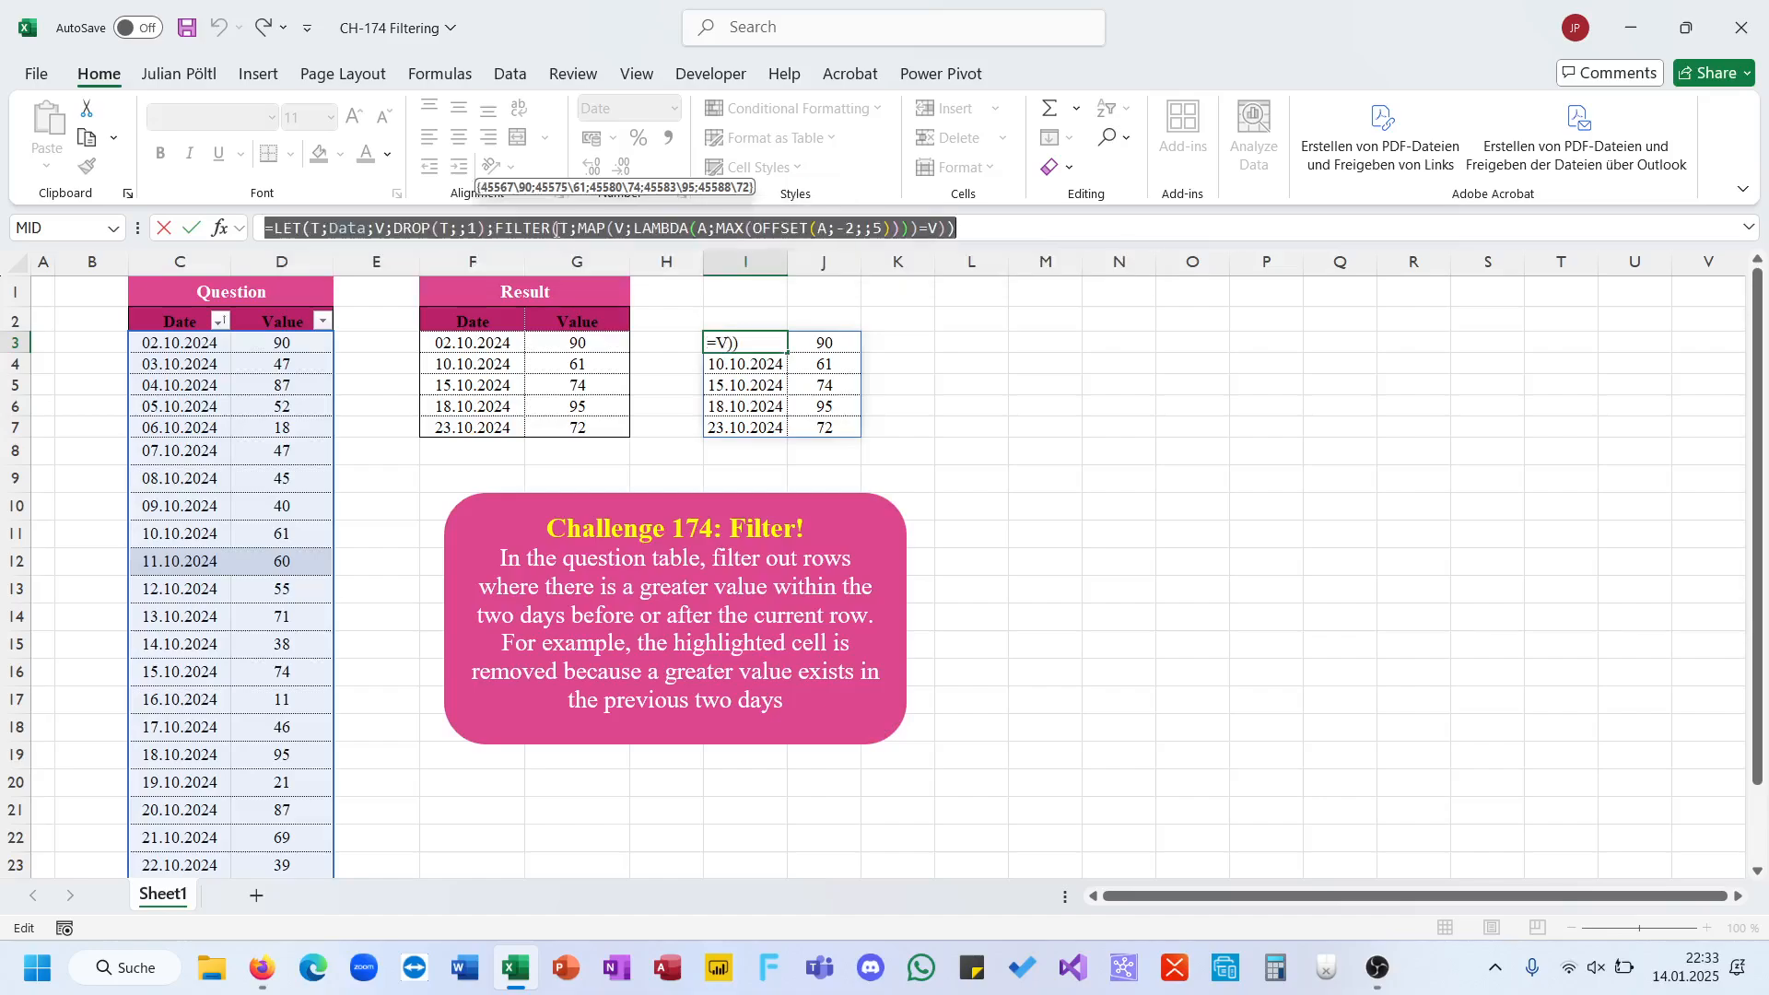
pyautogui.hotkey('ctrl', 'c')
pyautogui.press('Escape')
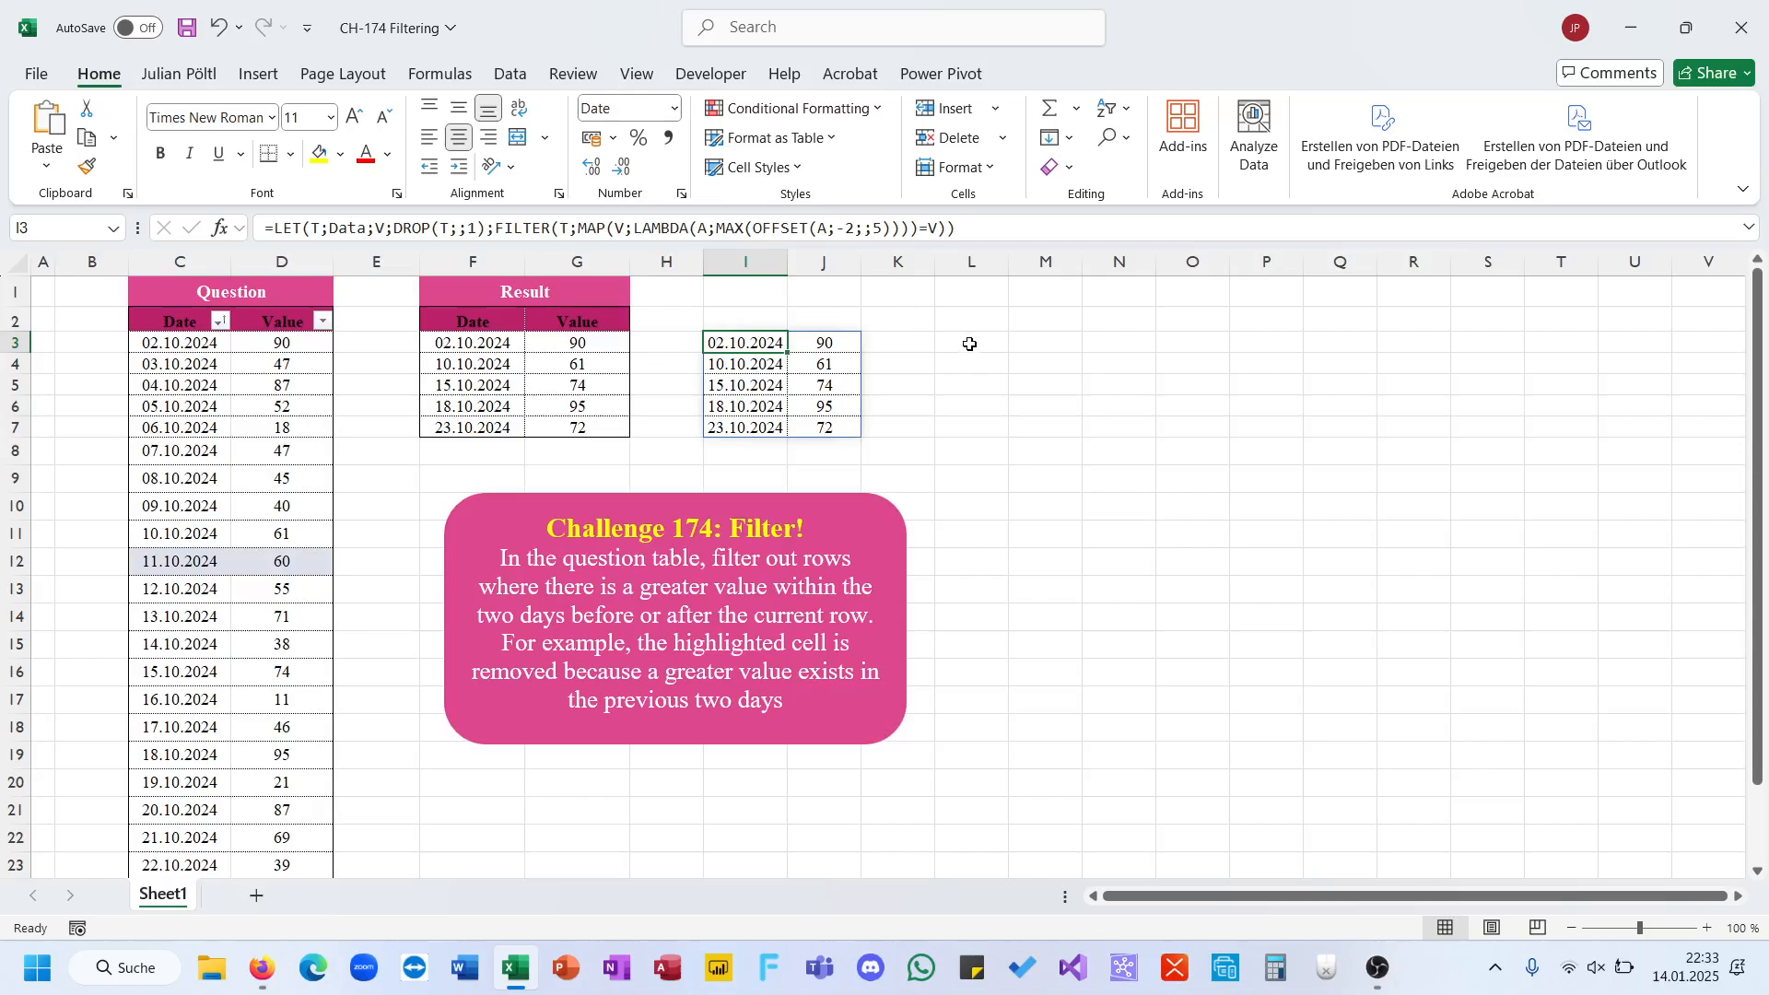
pyautogui.click(969, 343)
pyautogui.click(940, 228)
pyautogui.hotkey('ctrl', 'v')
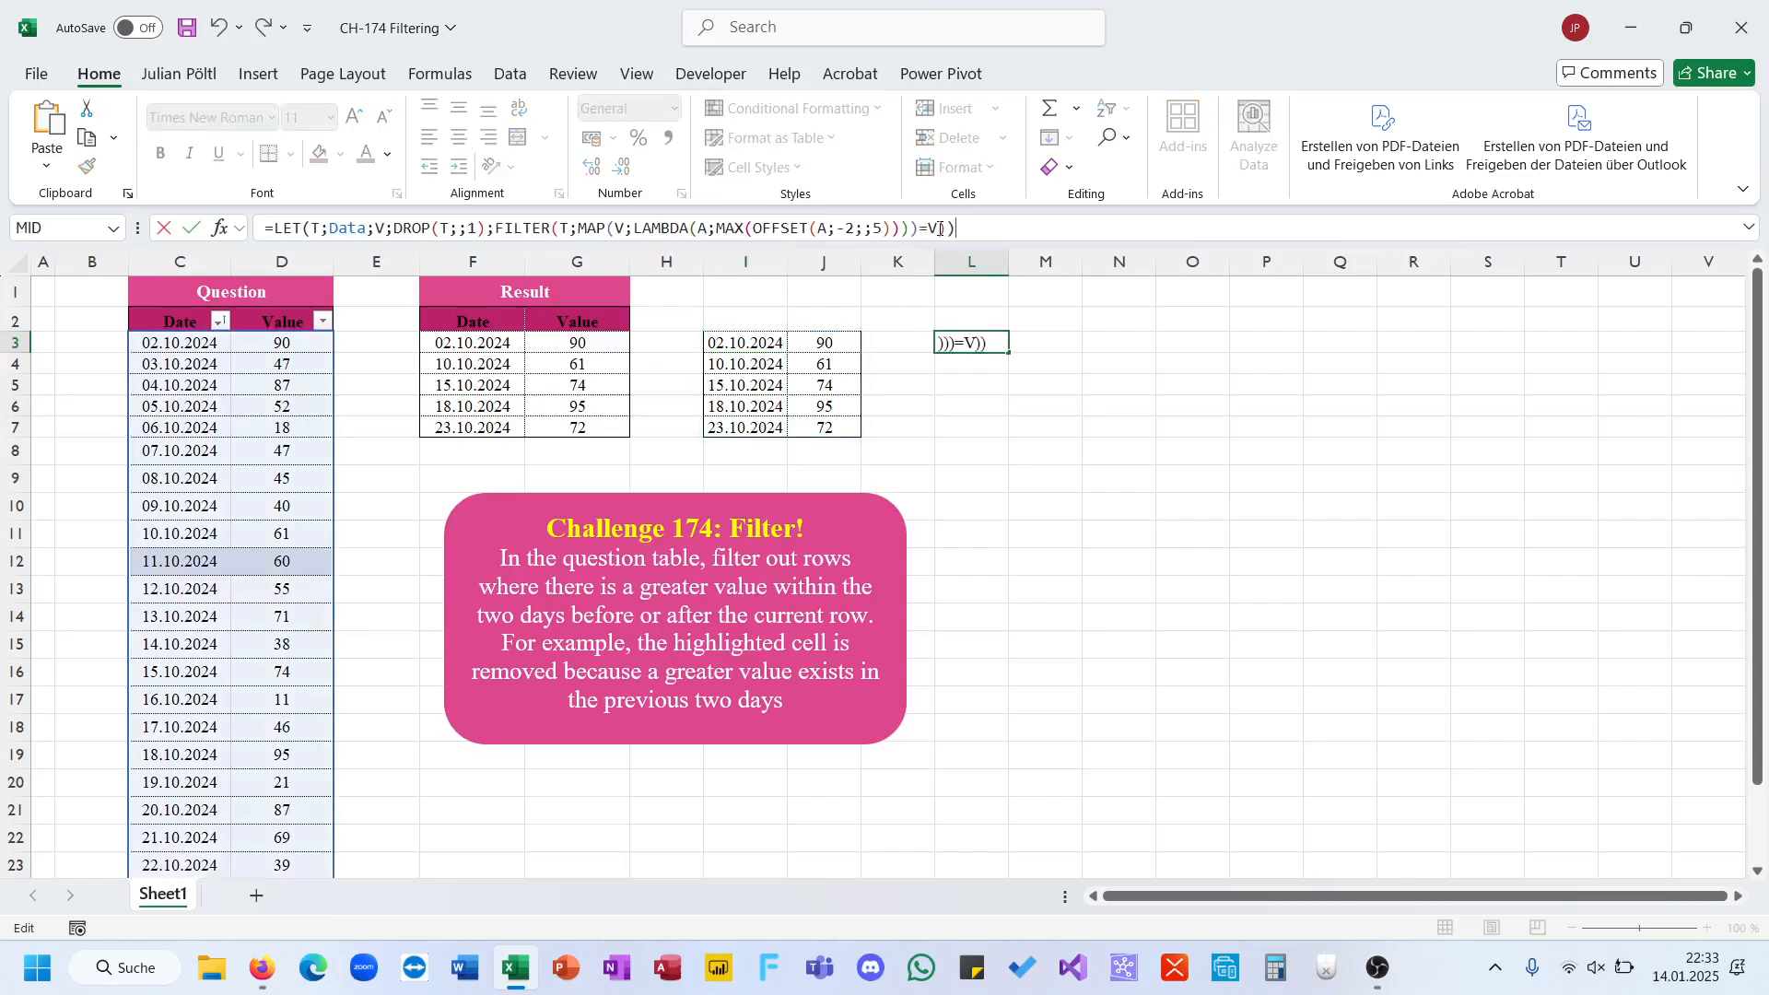
# - Replace the FILTER part of the L3 formula with a MAP over SEQUENCE(ROWS(V))
pyautogui.moveTo(1009, 229); pyautogui.dragTo(496, 230)
pyautogui.press('Delete')
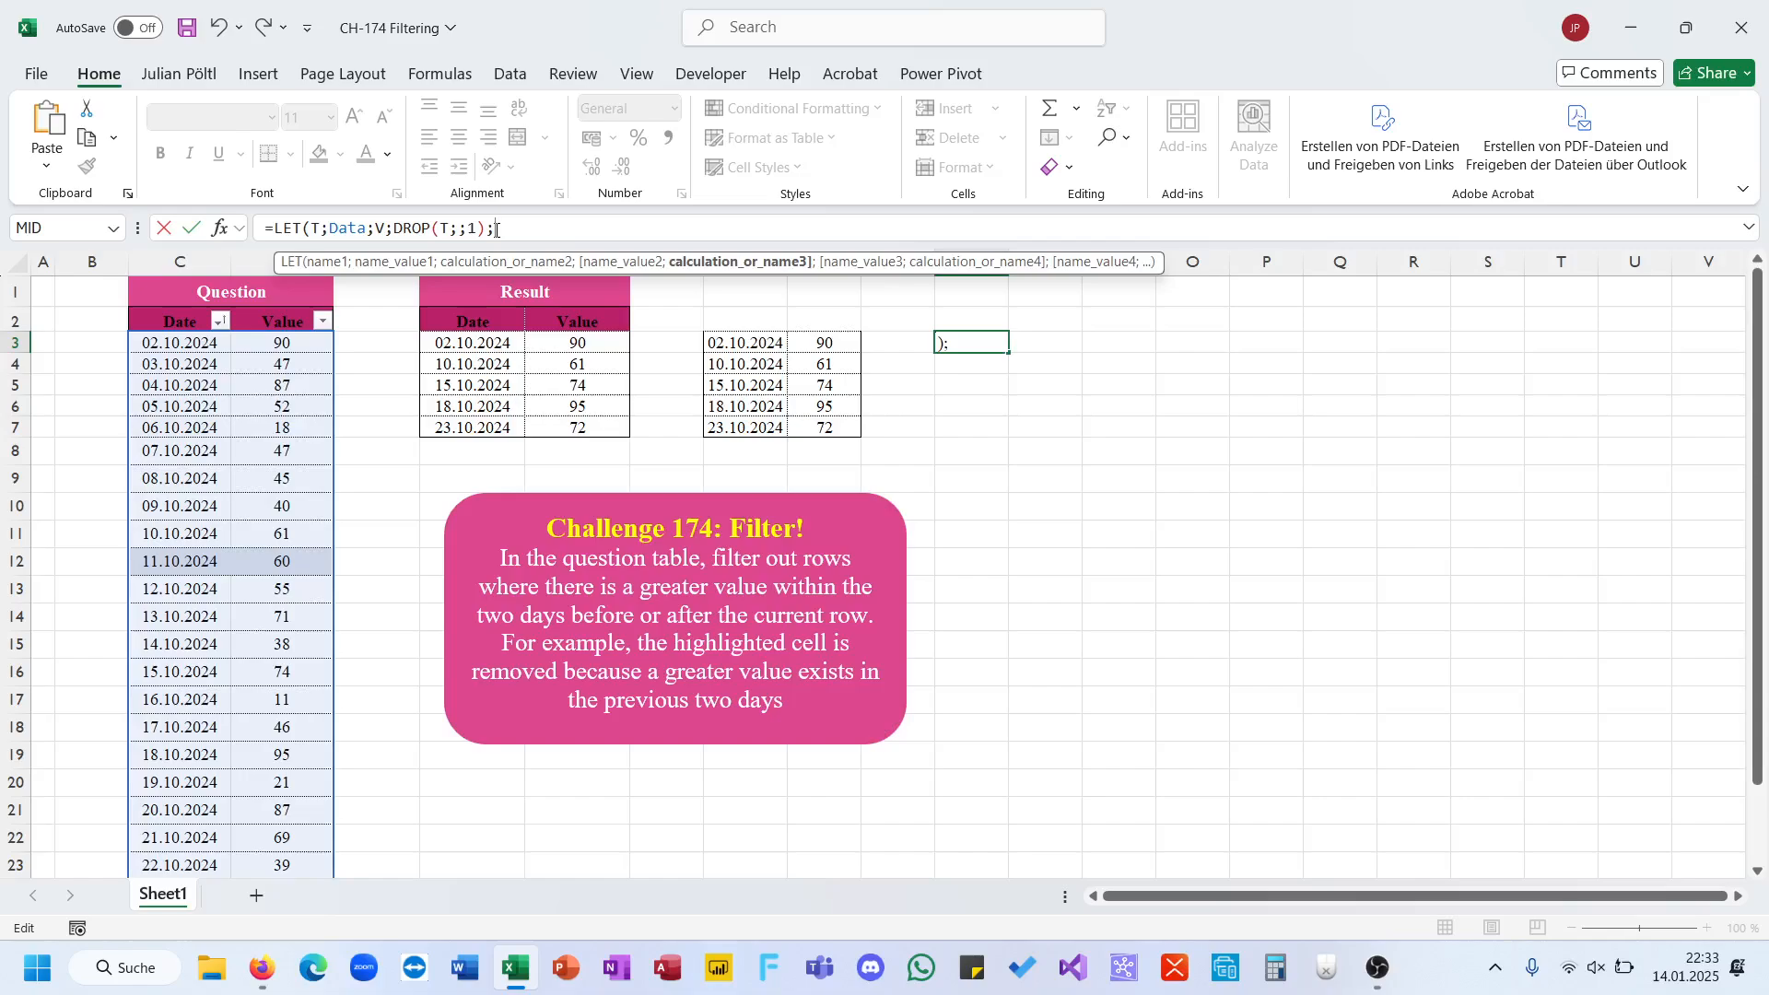
pyautogui.write('M')
pyautogui.press('BackSpace')
pyautogui.write('Ma')
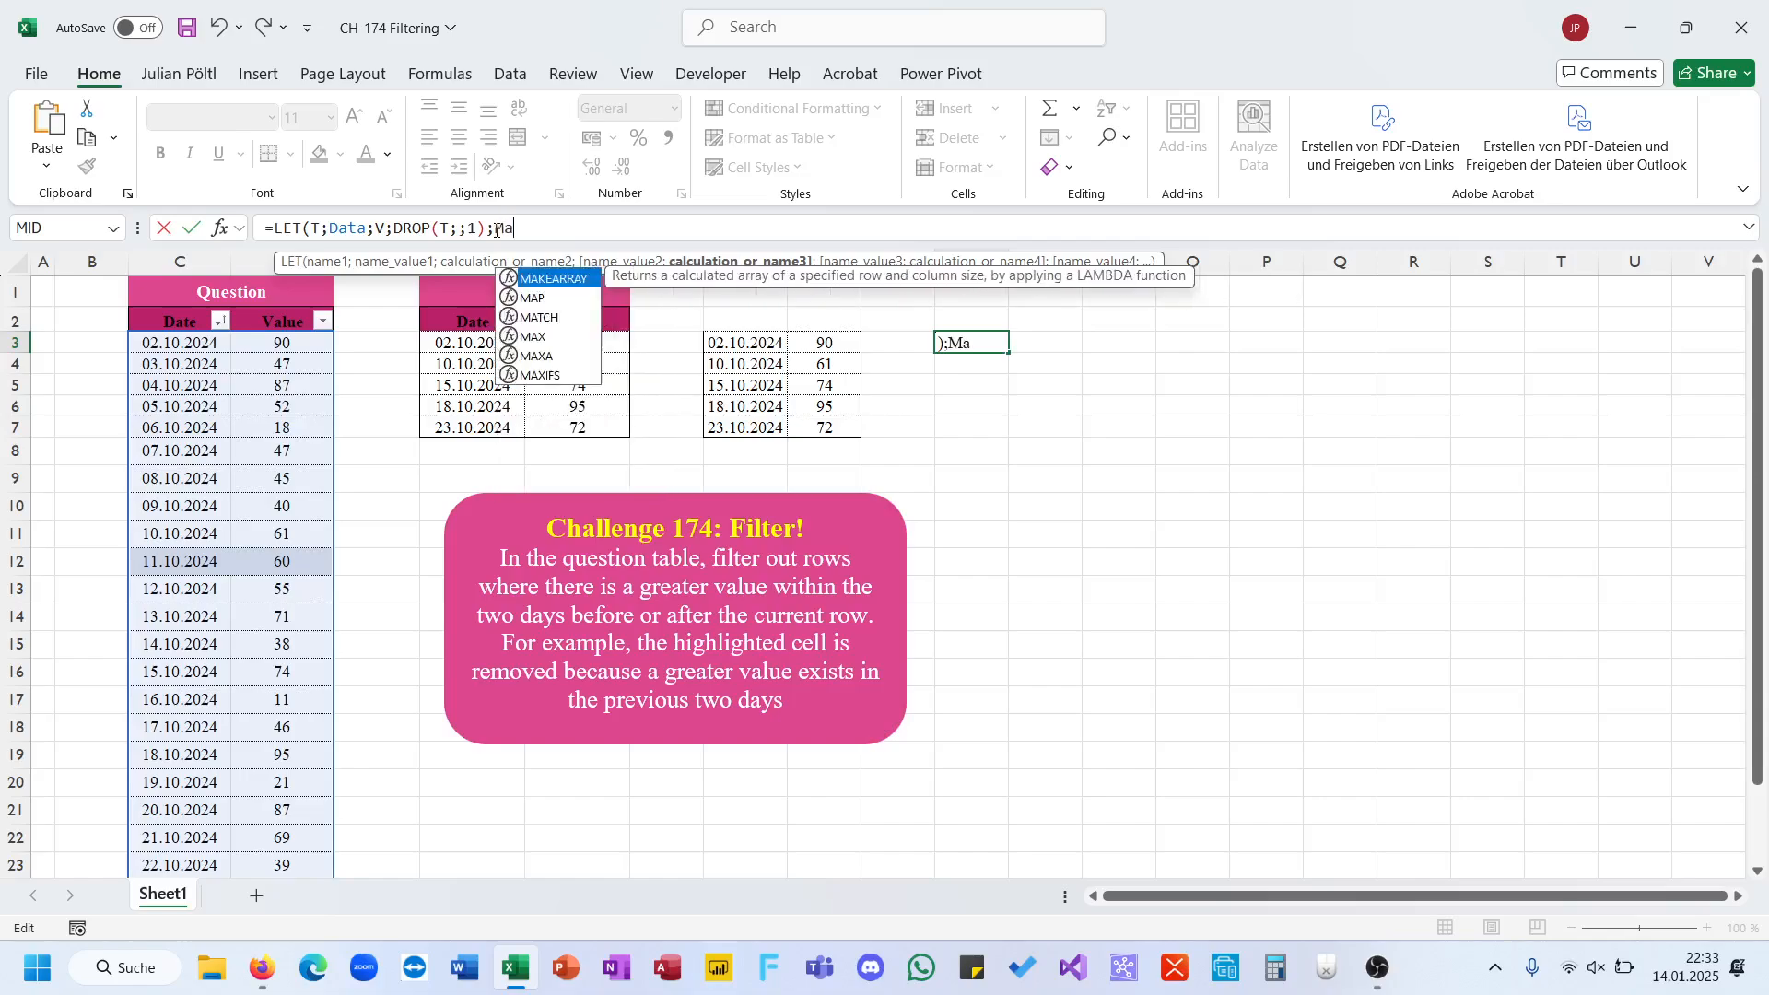
pyautogui.write('p(se')
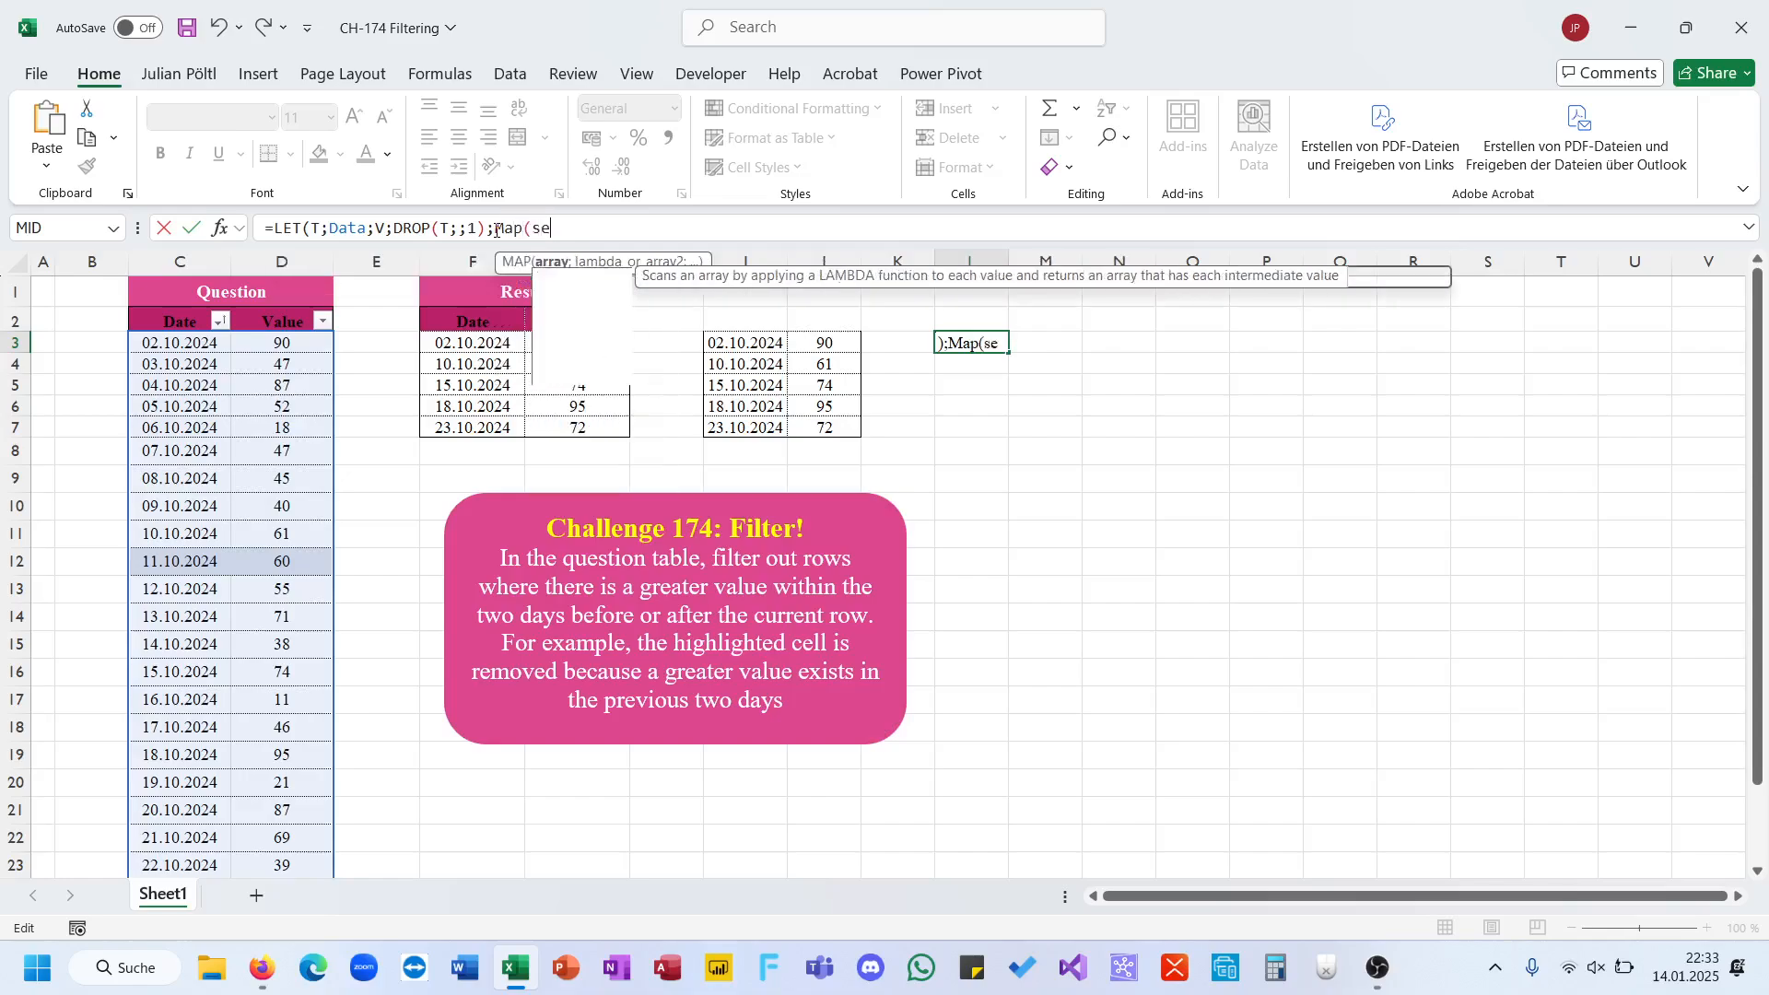
pyautogui.press('Down')
pyautogui.press('Down')
pyautogui.press('Down')
pyautogui.press('Tab')
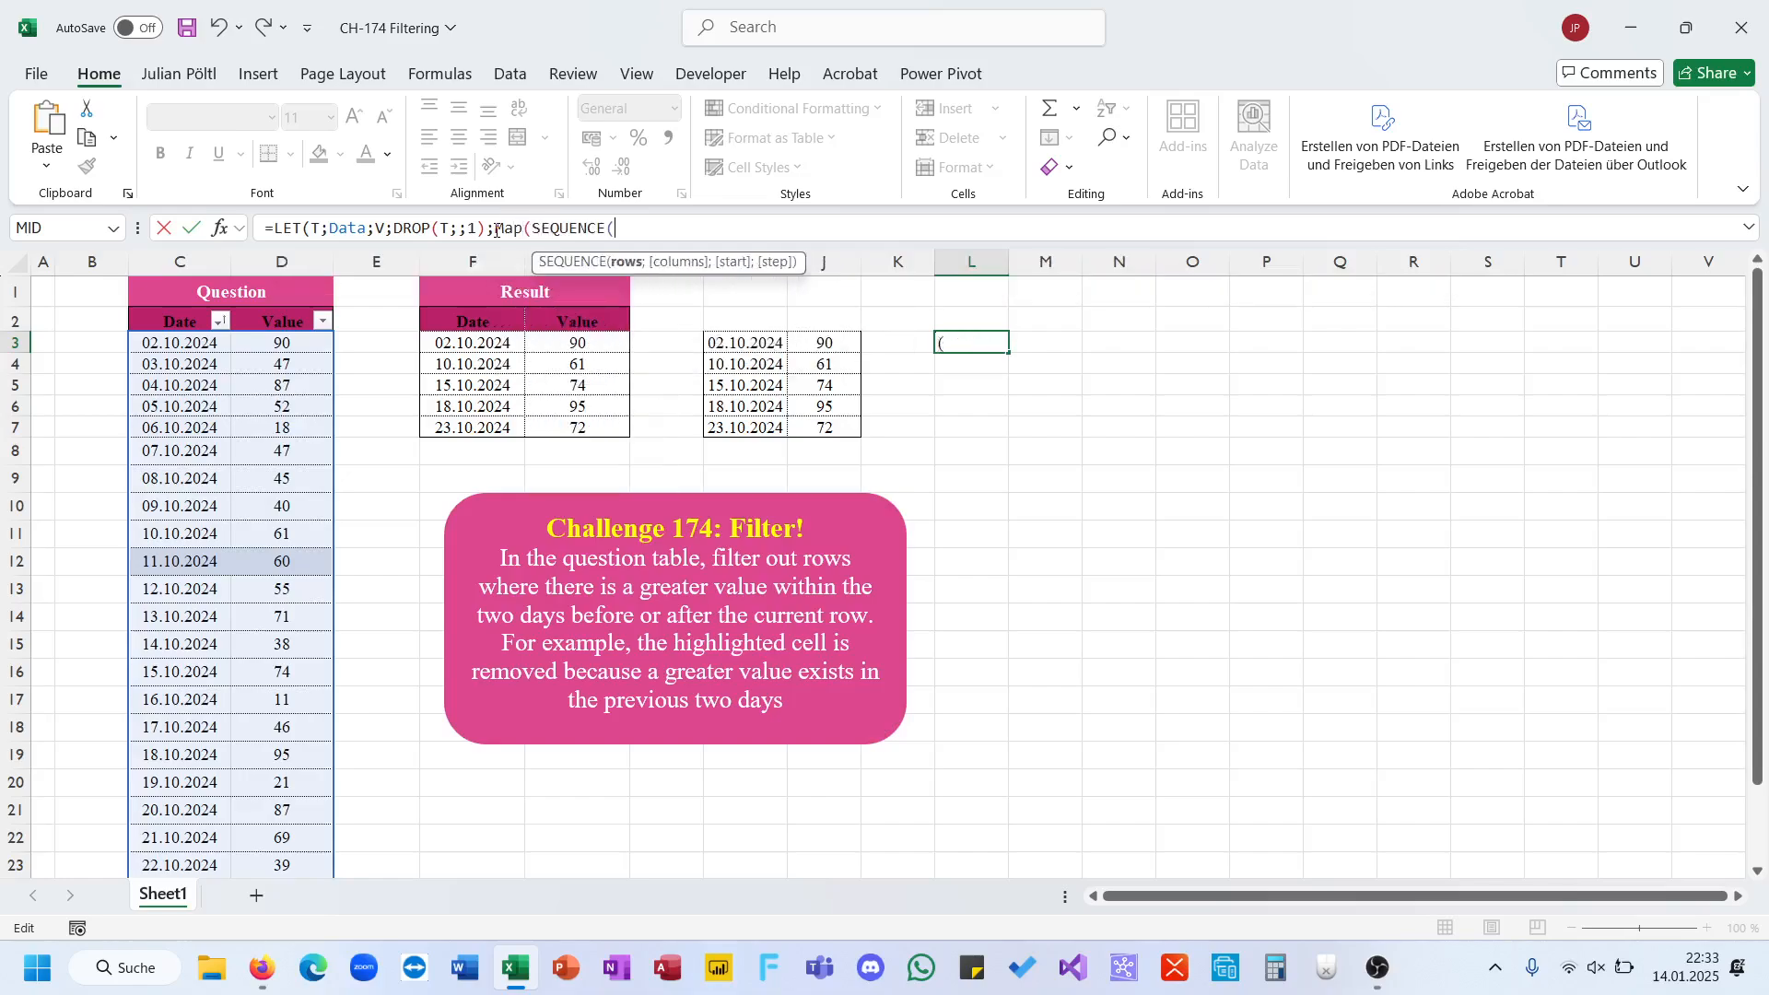
pyautogui.write('Row')
pyautogui.press('Tab')
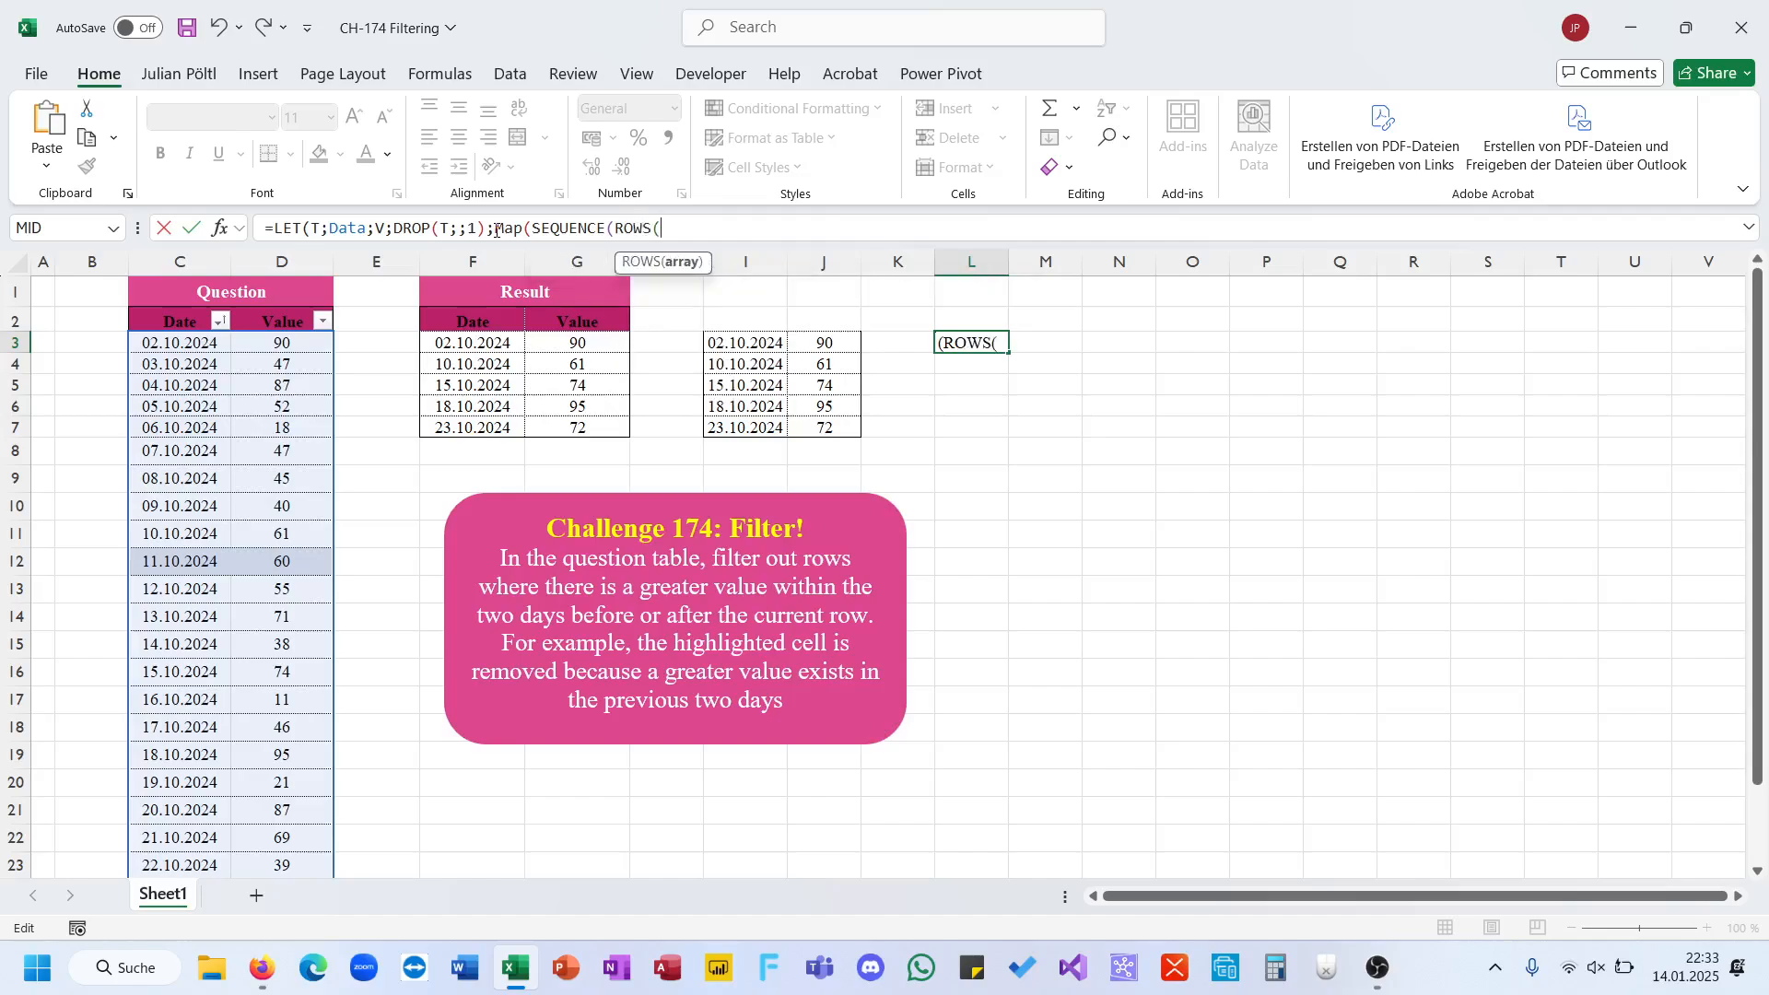
pyautogui.press('BackSpace')
pyautogui.write('V')
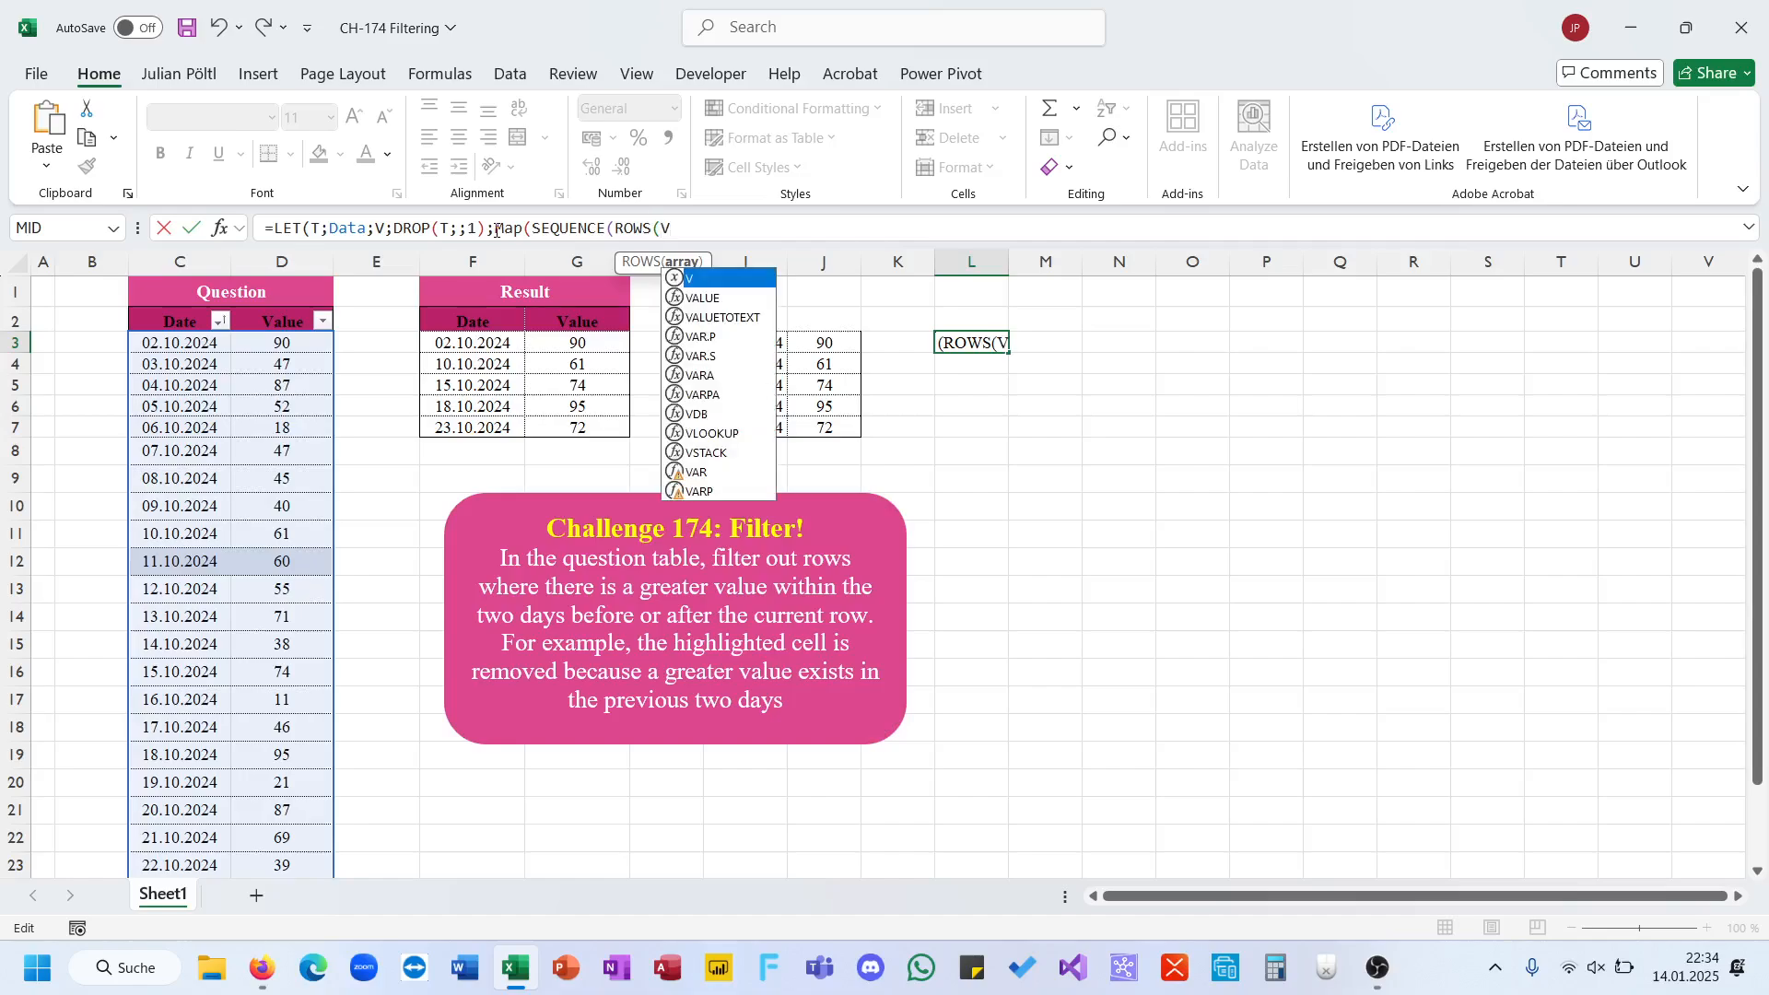
# - Add LAMBDA(A;A) as the MAP function, close the parentheses, and enter the formula in L3
pyautogui.write('));Lam')
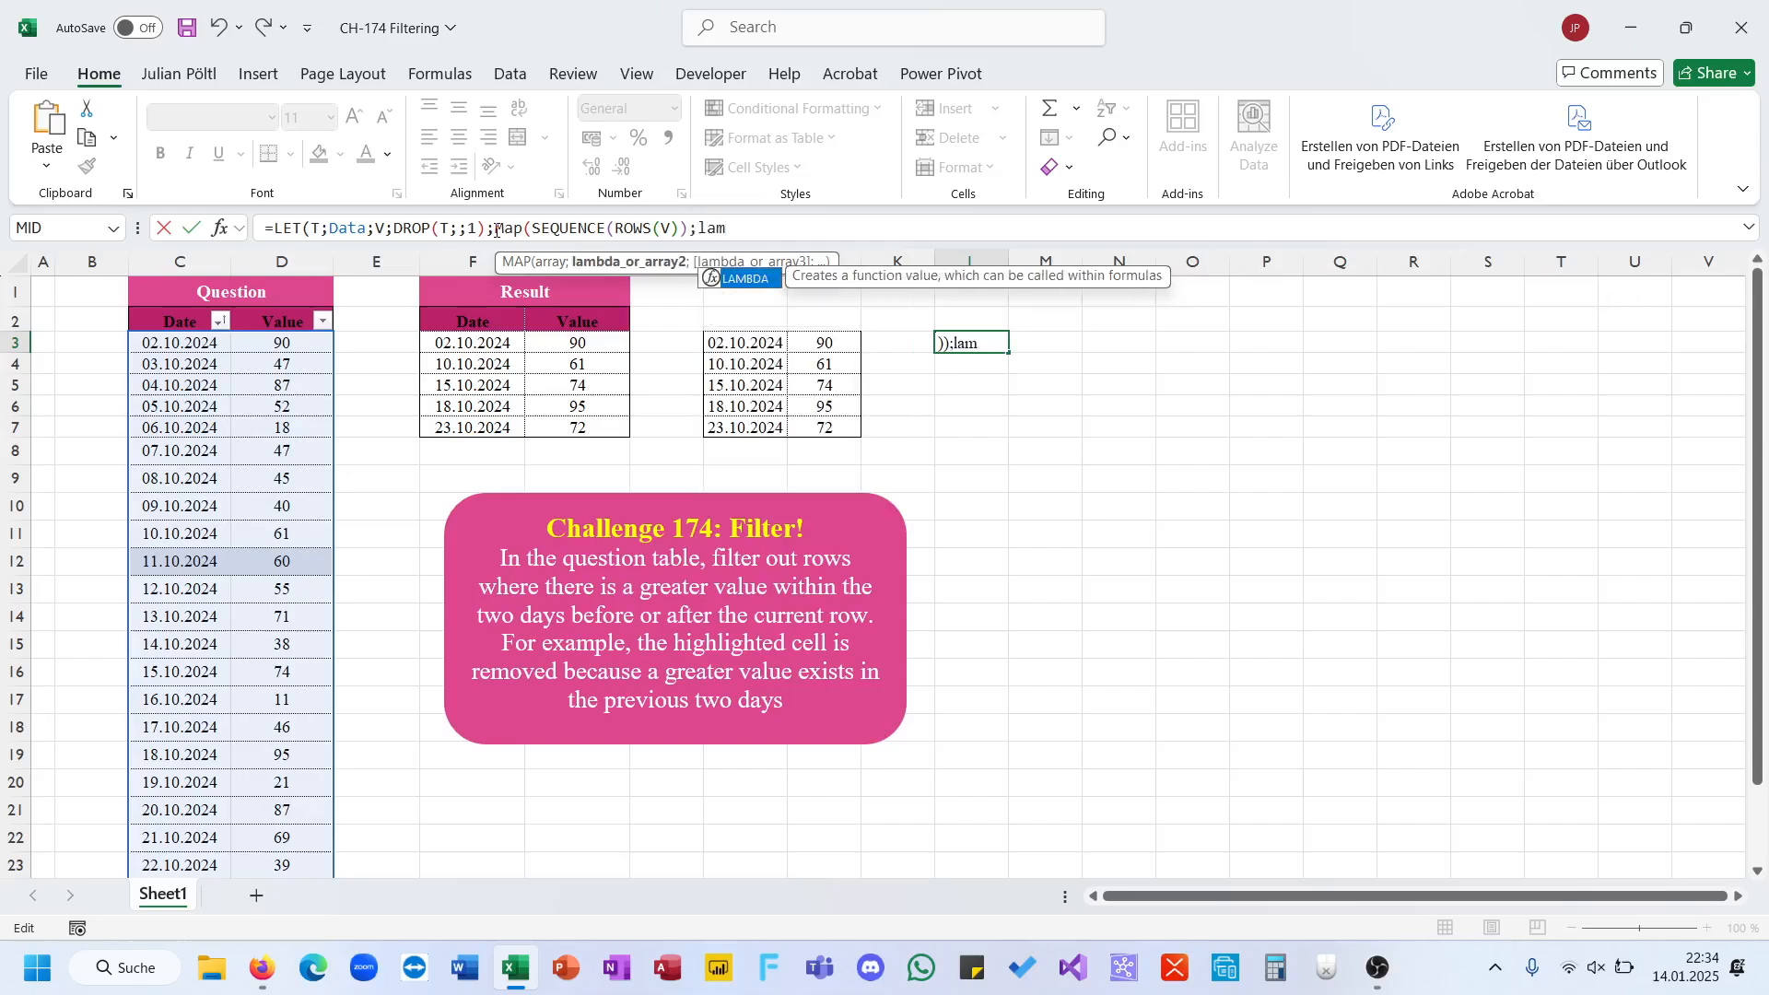
pyautogui.press('Tab')
pyautogui.write('A;A)))')
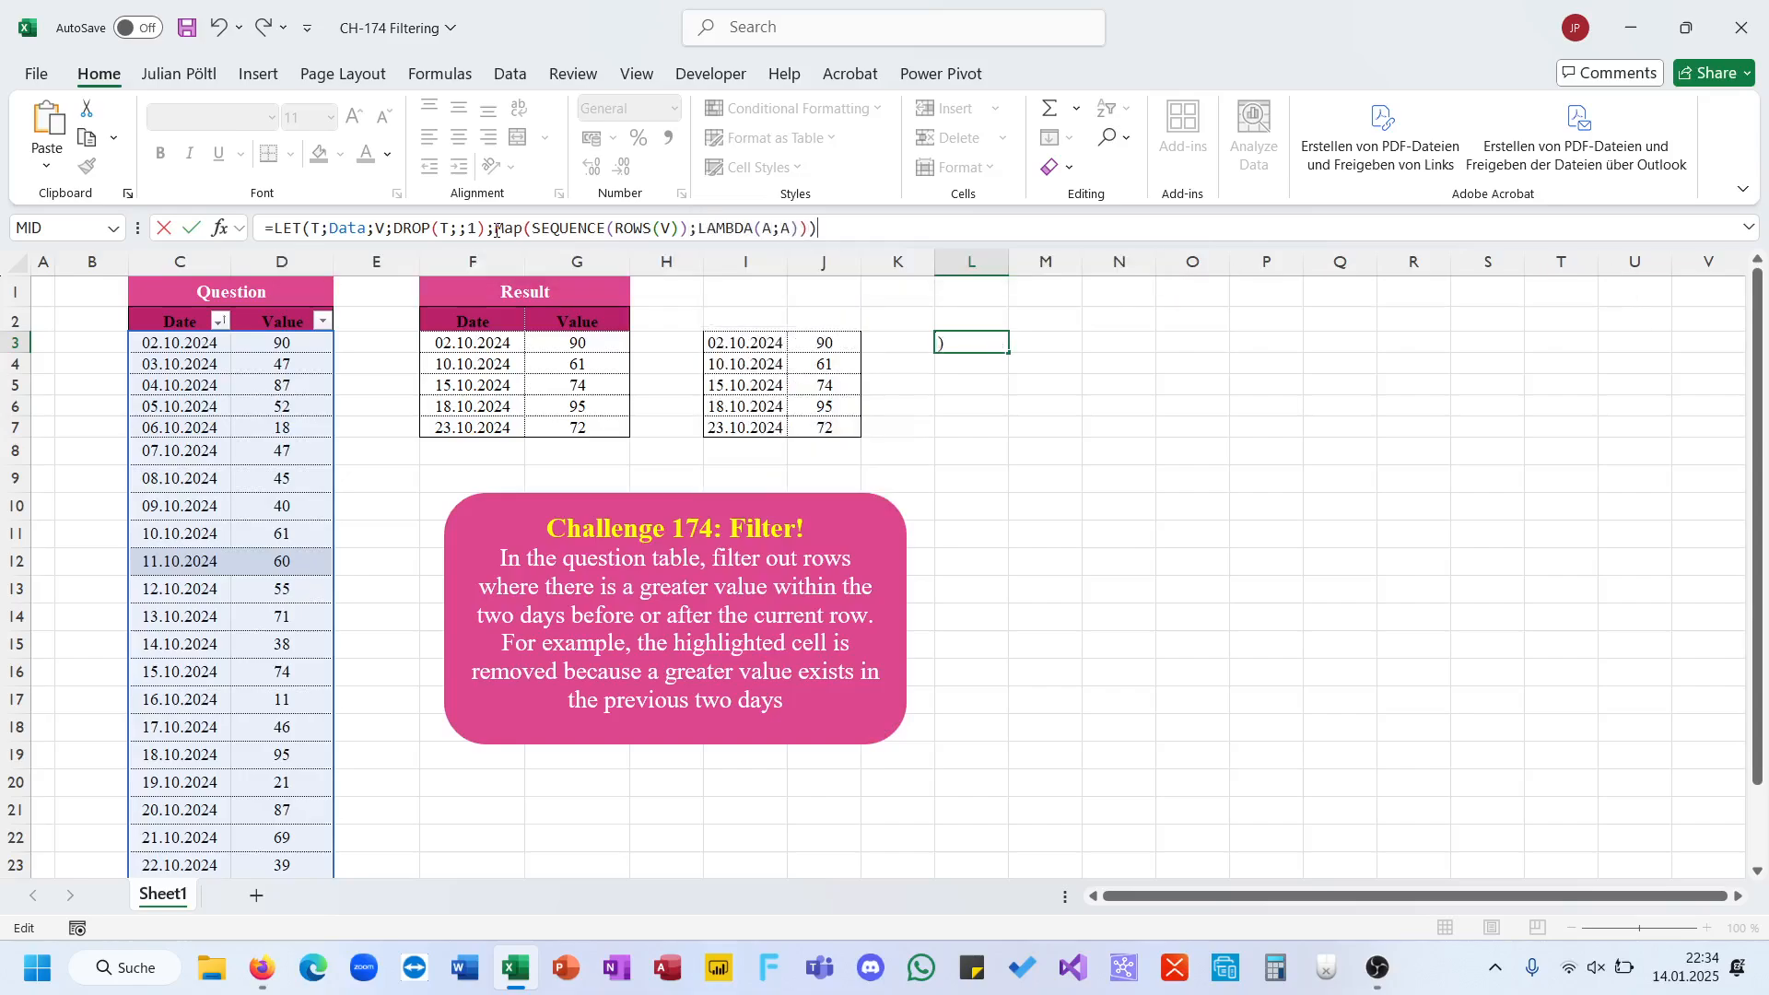
pyautogui.press('Return')
pyautogui.scroll(-1, 495, 230)
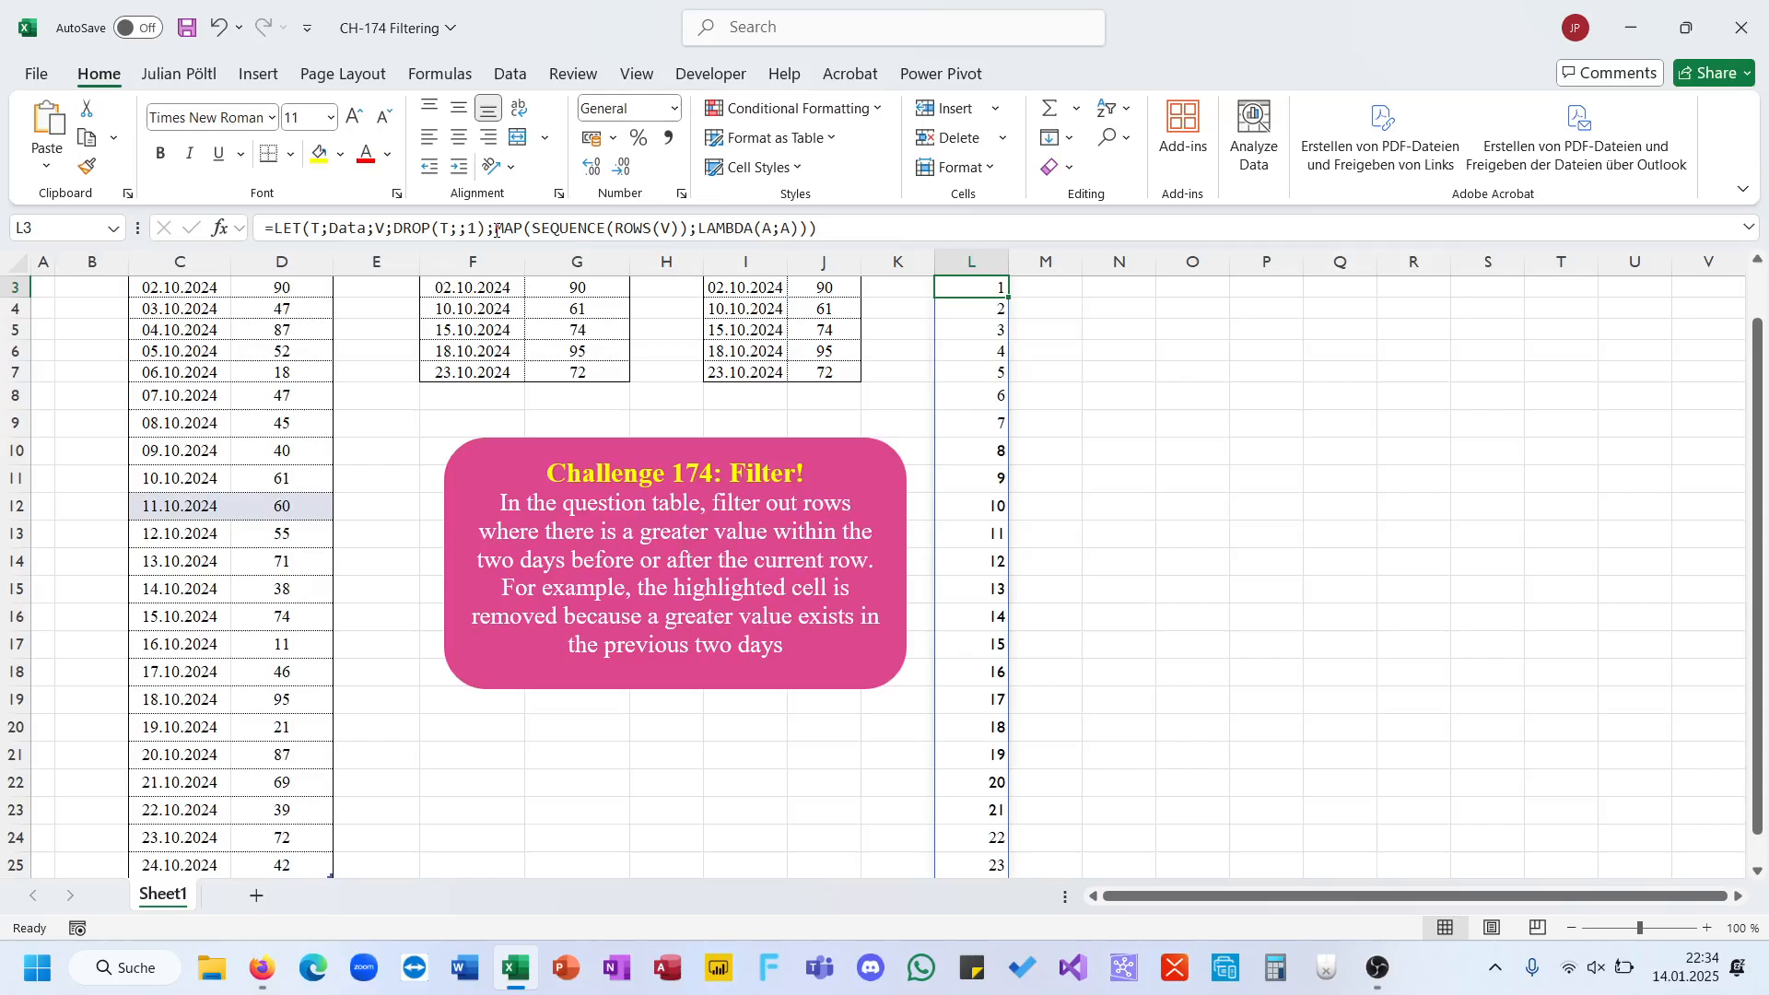
# - Replace the LAMBDA's returned A with INDEX(V;A), enter the L3 formula, and compare the output with the Value column
pyautogui.doubleClick(785, 228)
pyautogui.write('INDEX(')
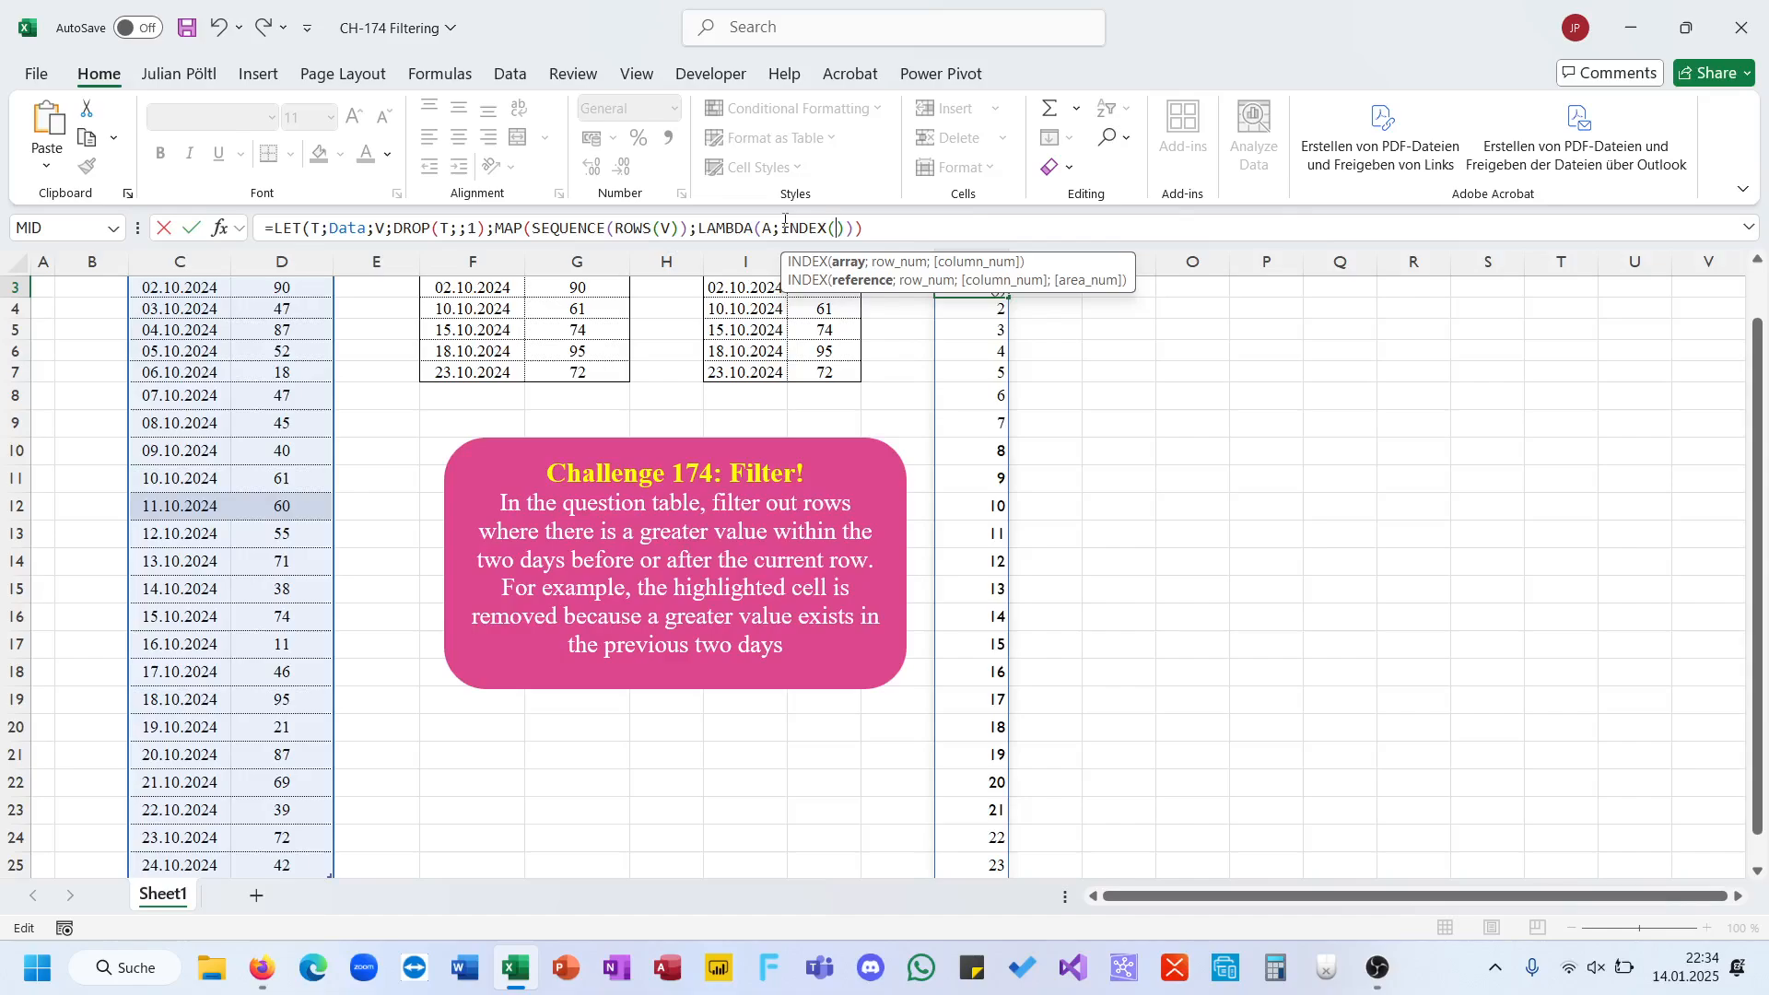
pyautogui.write('V;A')
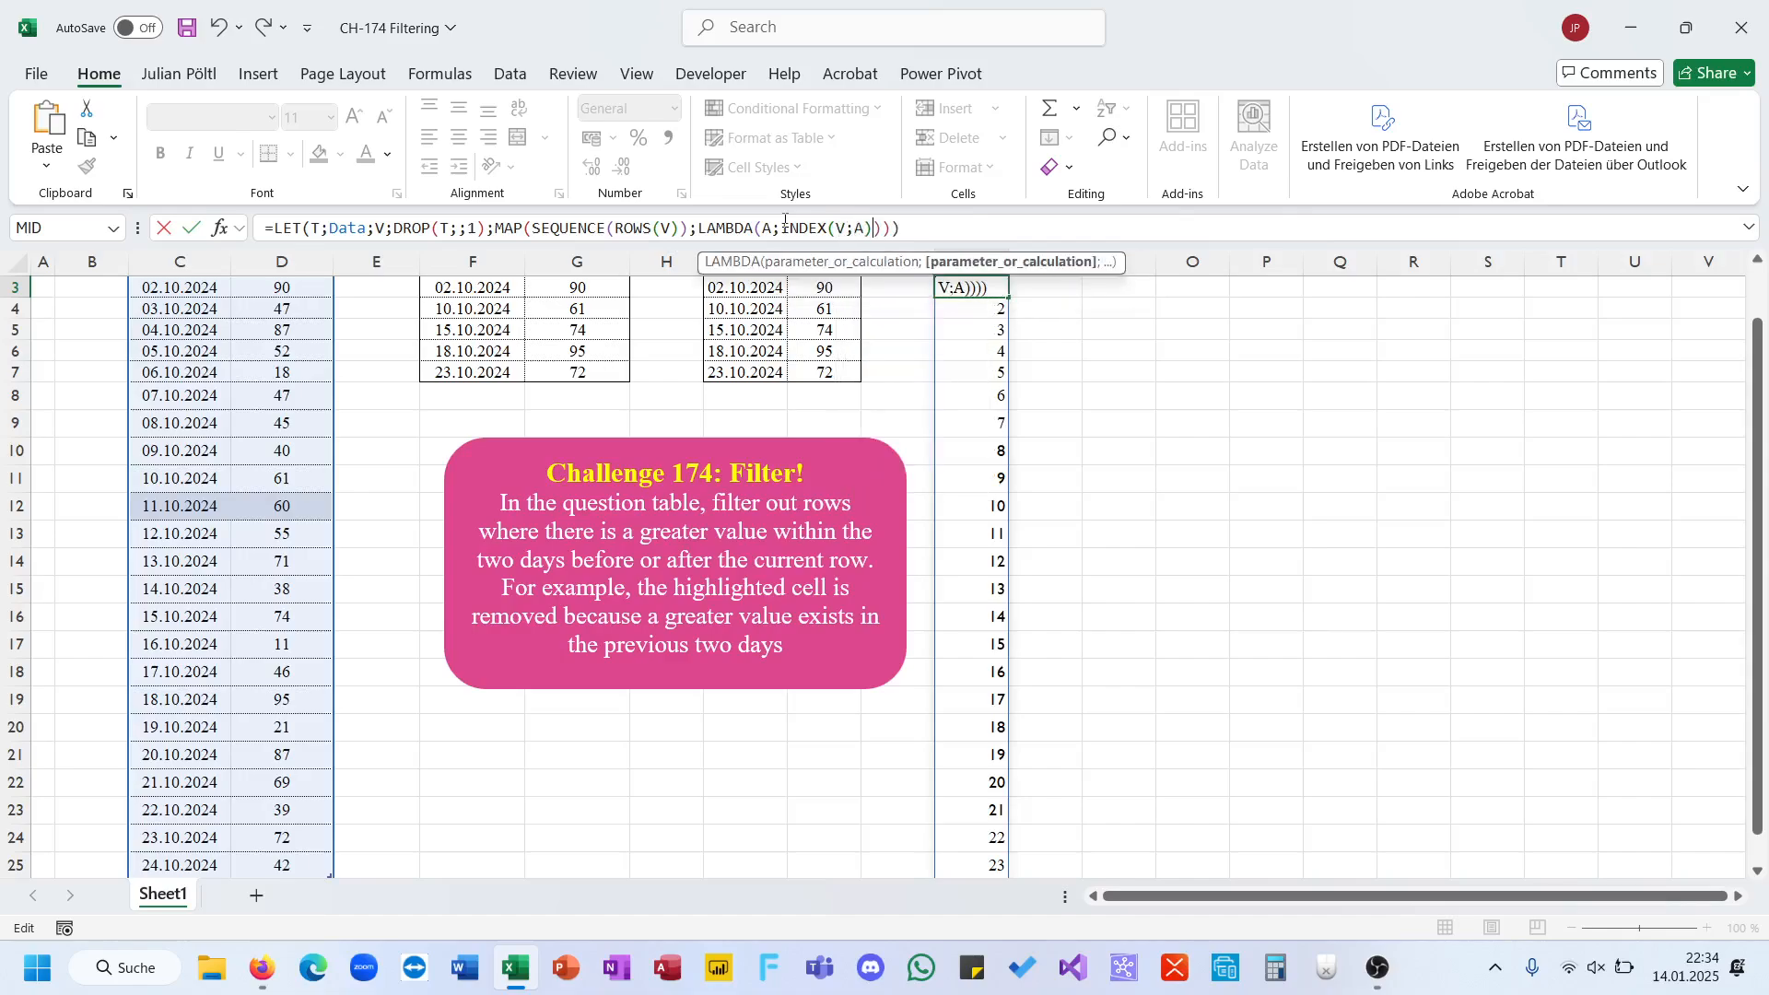
pyautogui.press('Return')
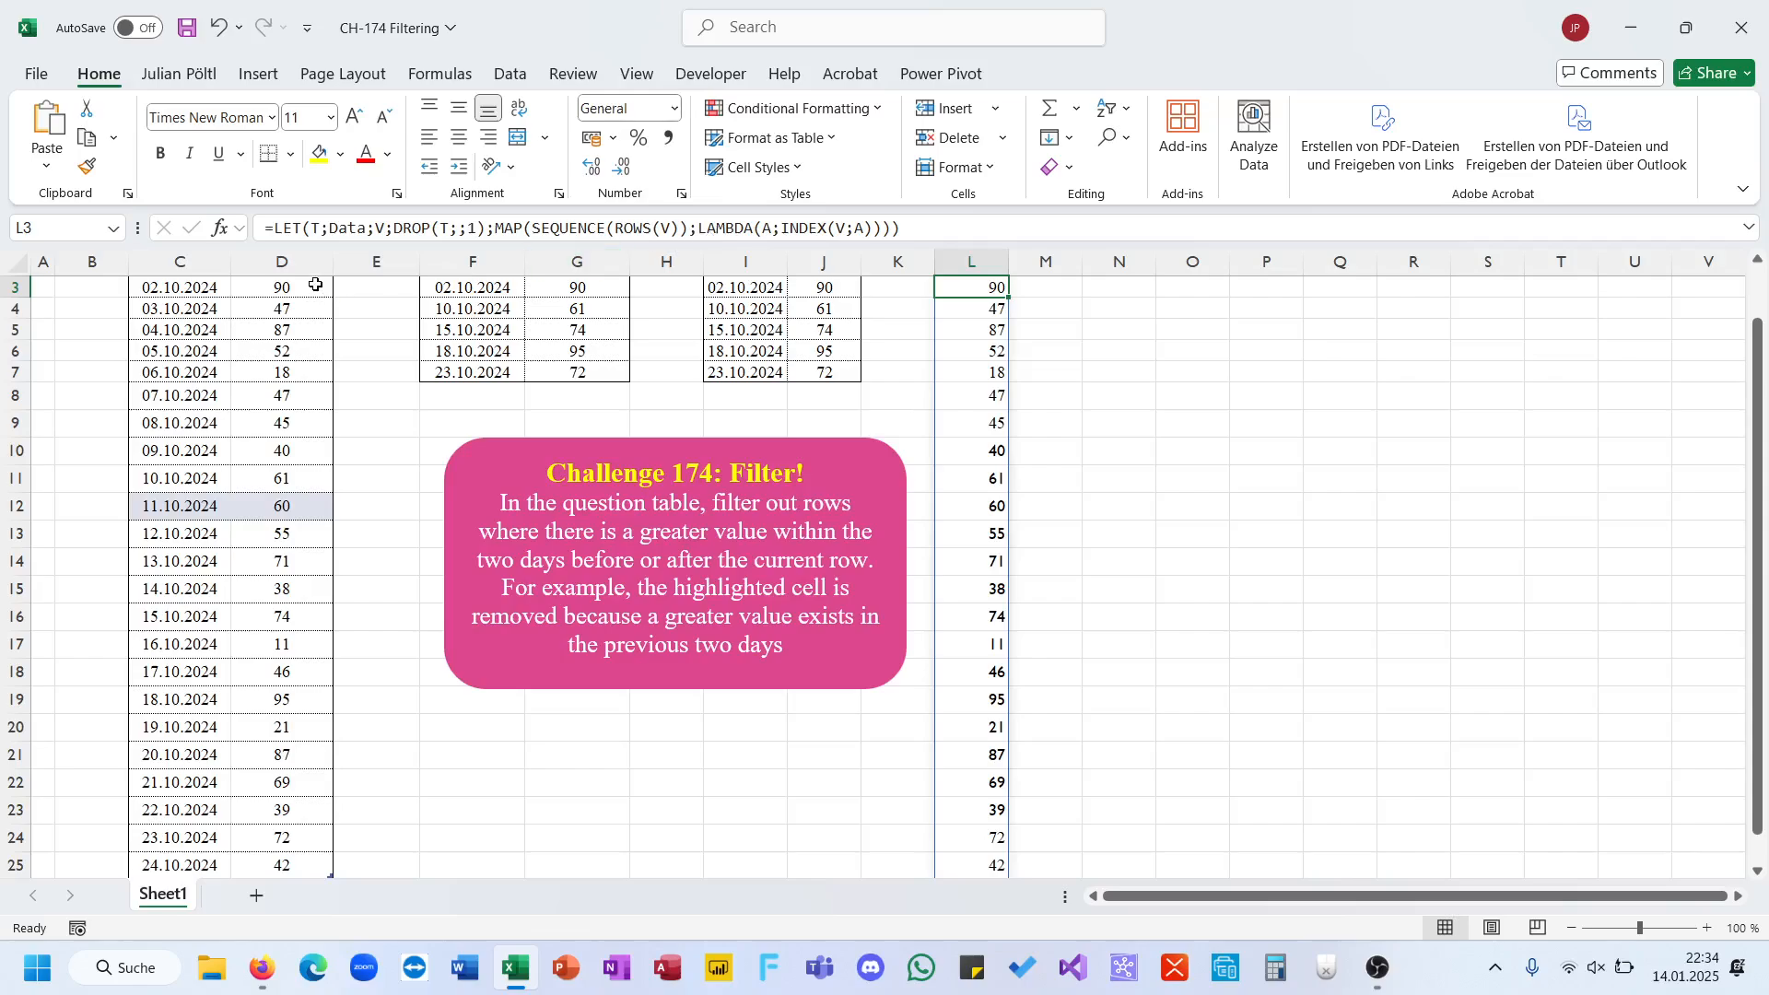
pyautogui.moveTo(281, 288); pyautogui.dragTo(281, 563)
pyautogui.click(995, 289)
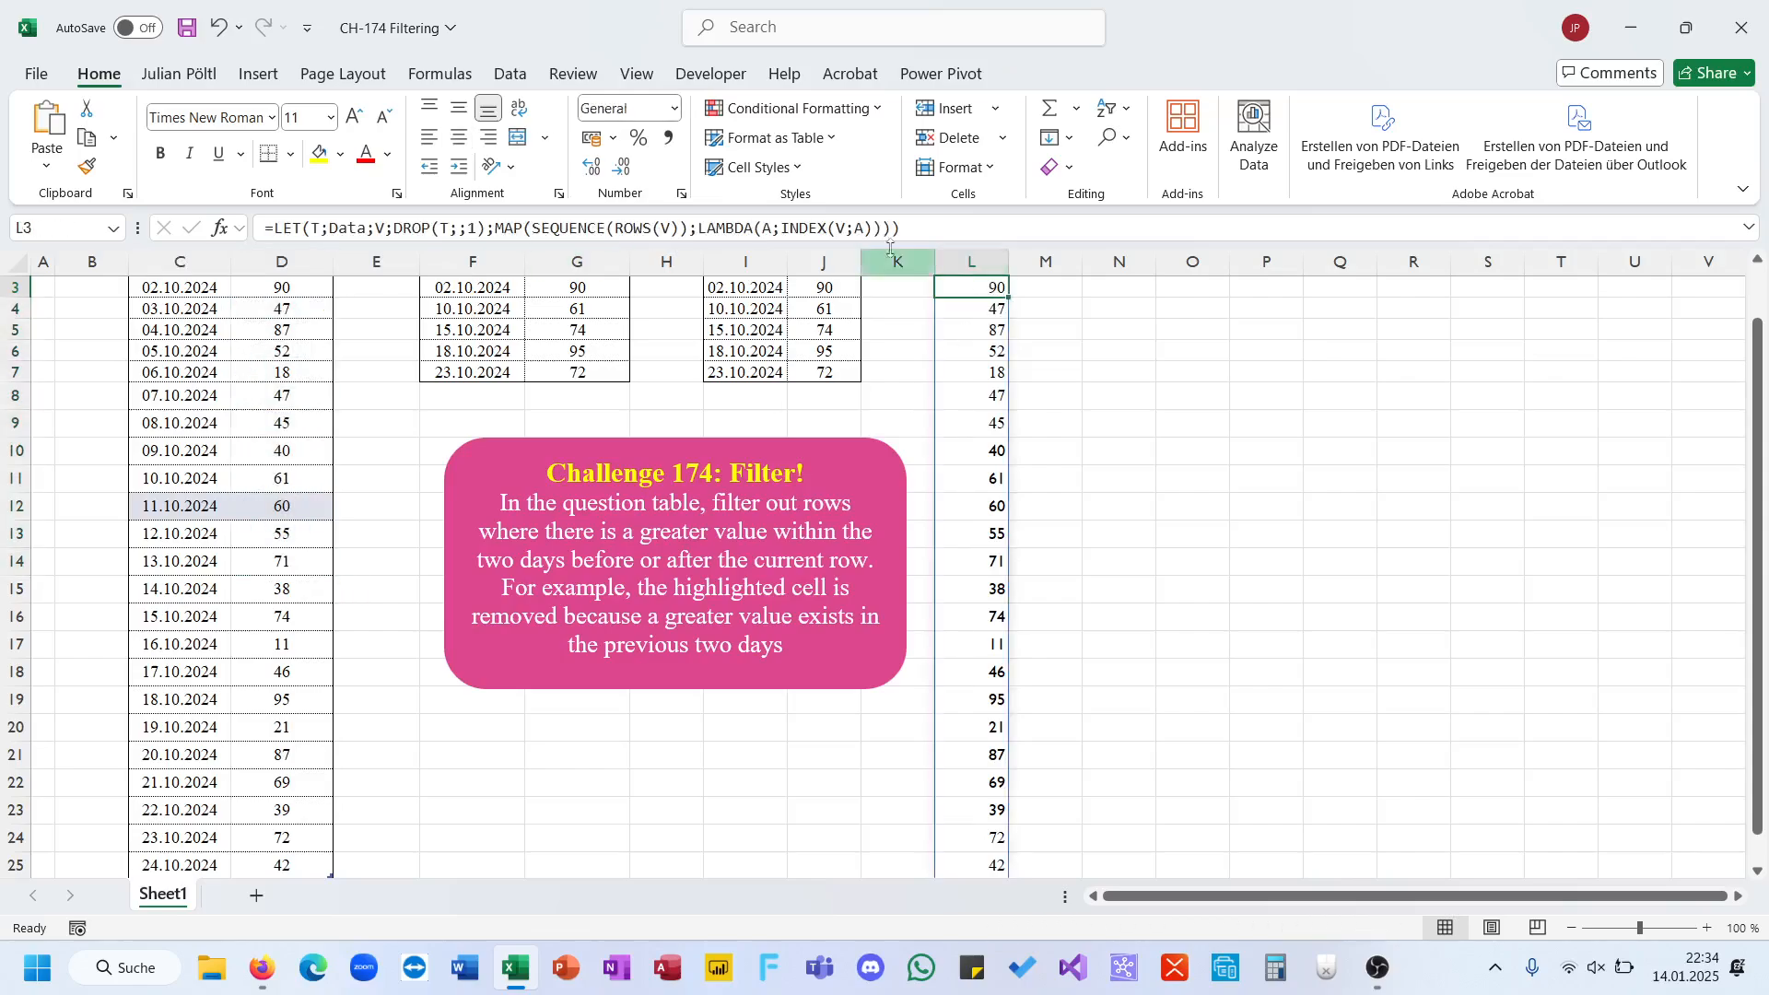
# - Add SEQUENCE(5;;-2) to A in the INDEX row number and enter the formula in L3
pyautogui.click(869, 232)
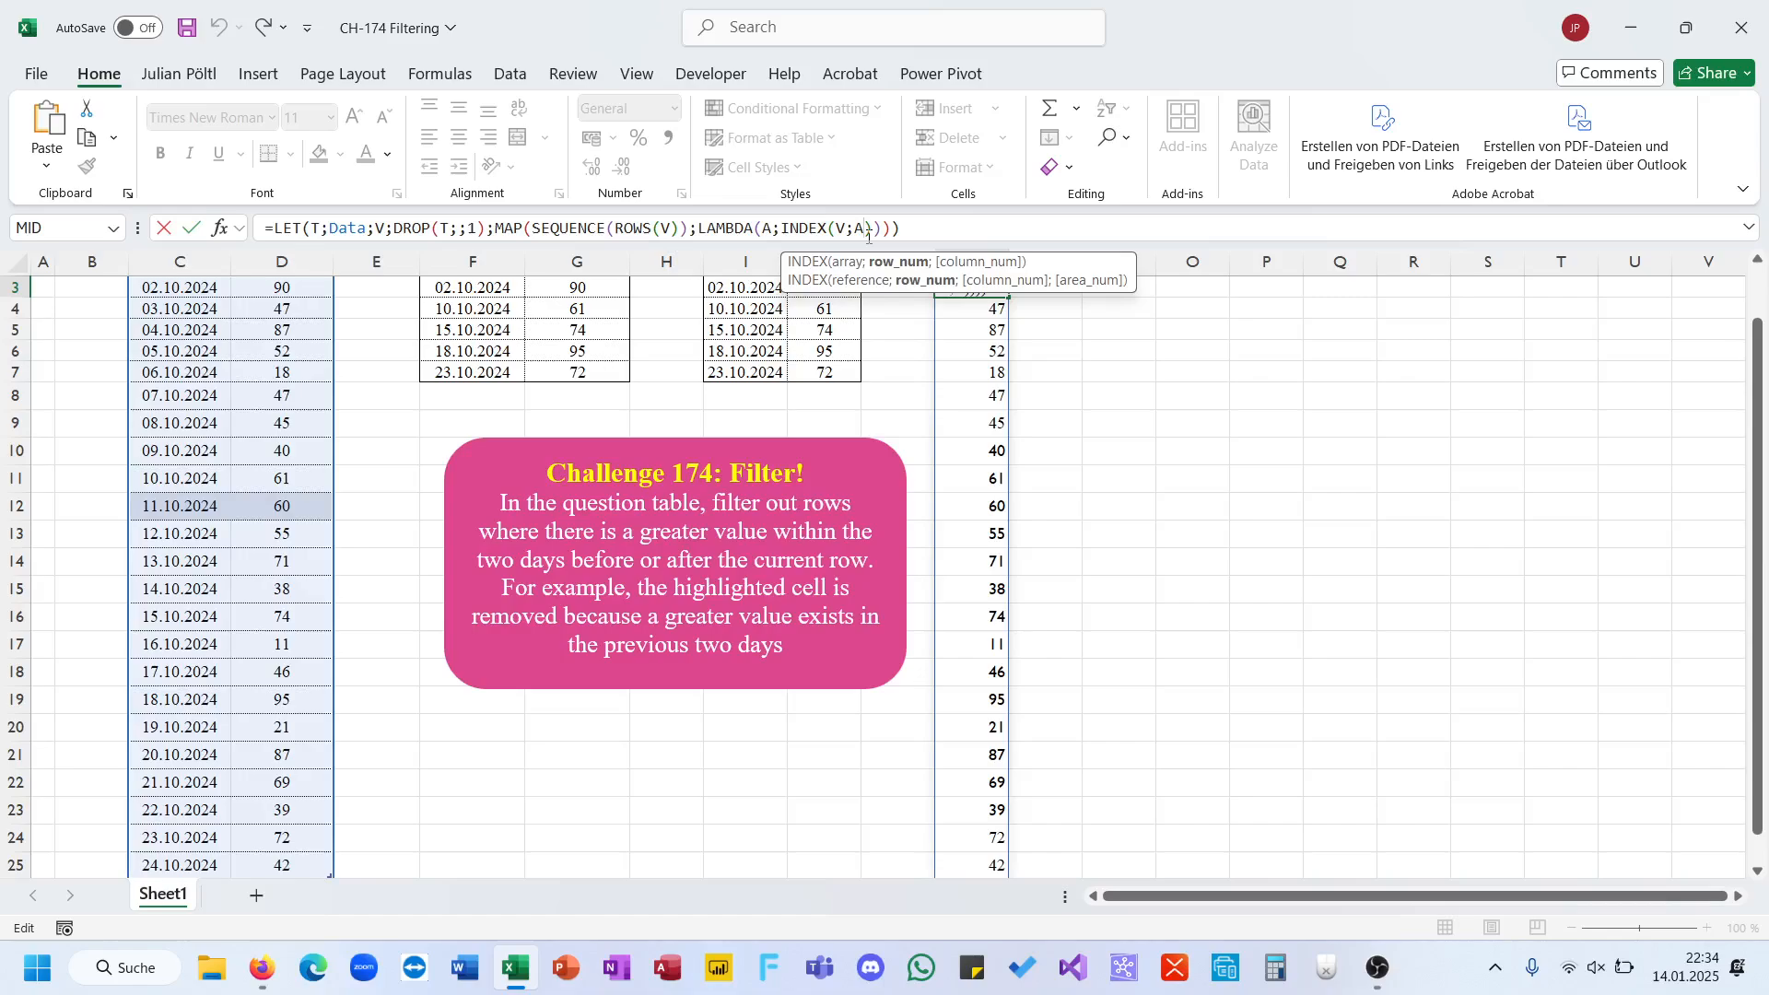
pyautogui.write('+Se')
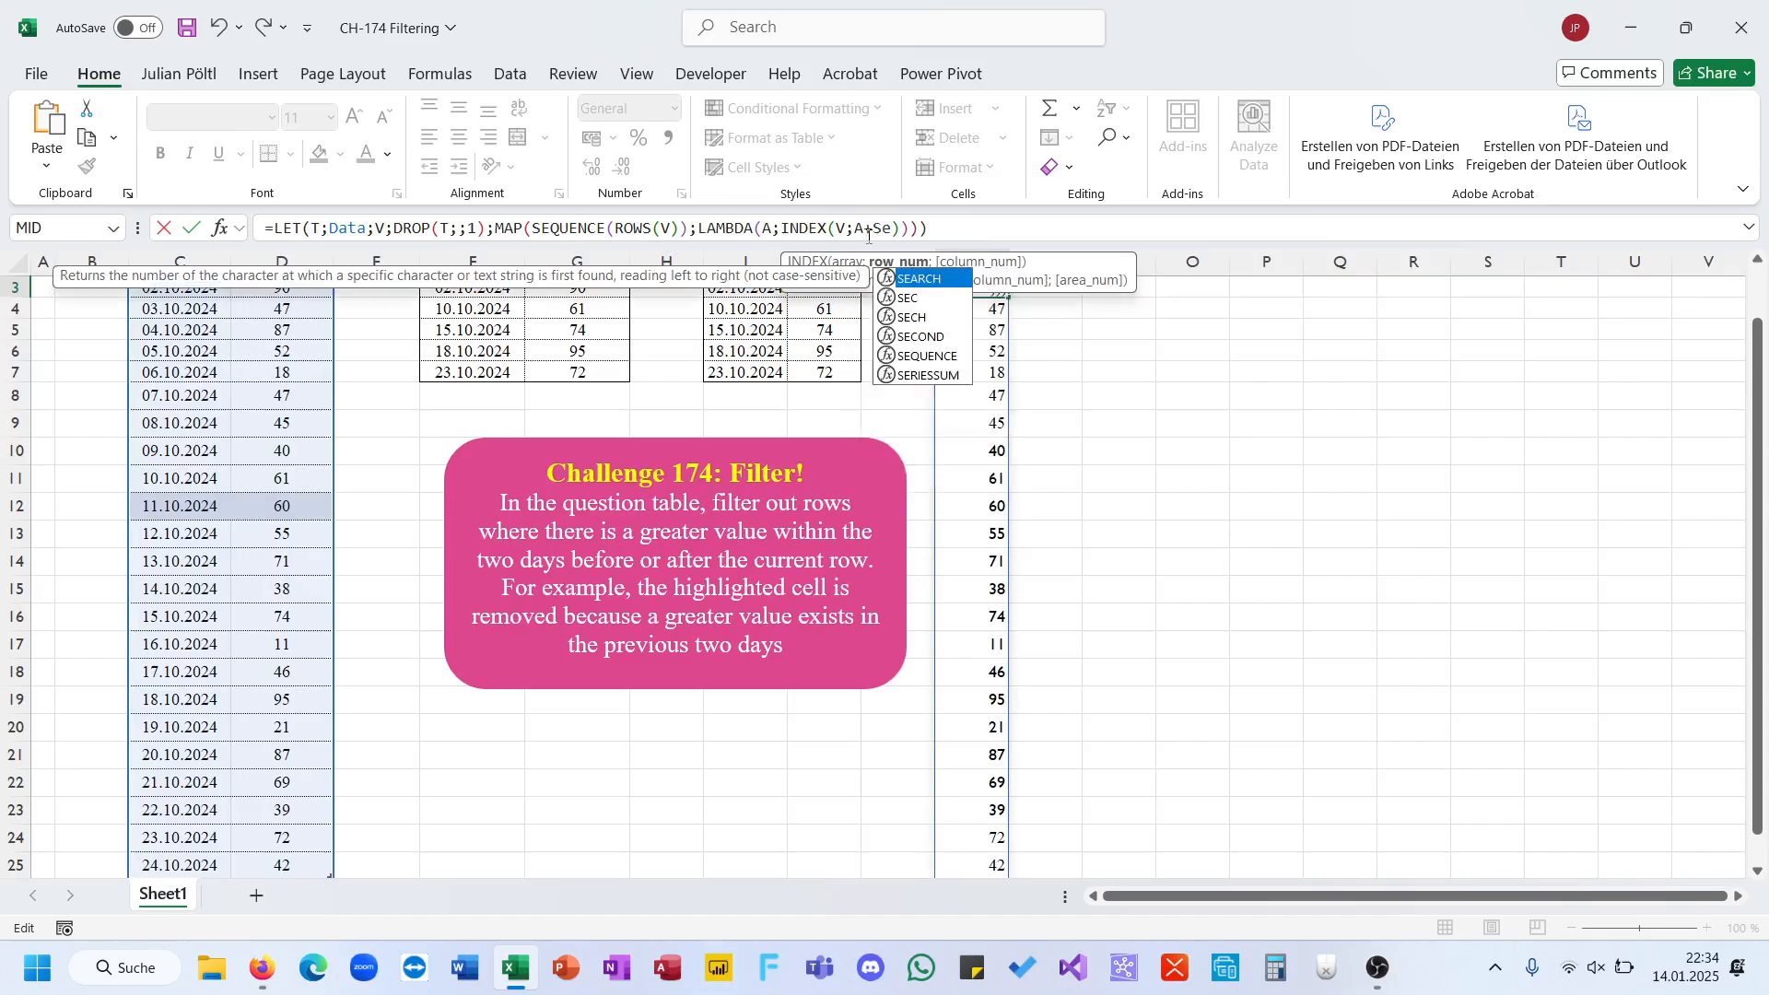
pyautogui.press('Down')
pyautogui.press('Down')
pyautogui.press('Down')
pyautogui.press('Down')
pyautogui.press('Tab')
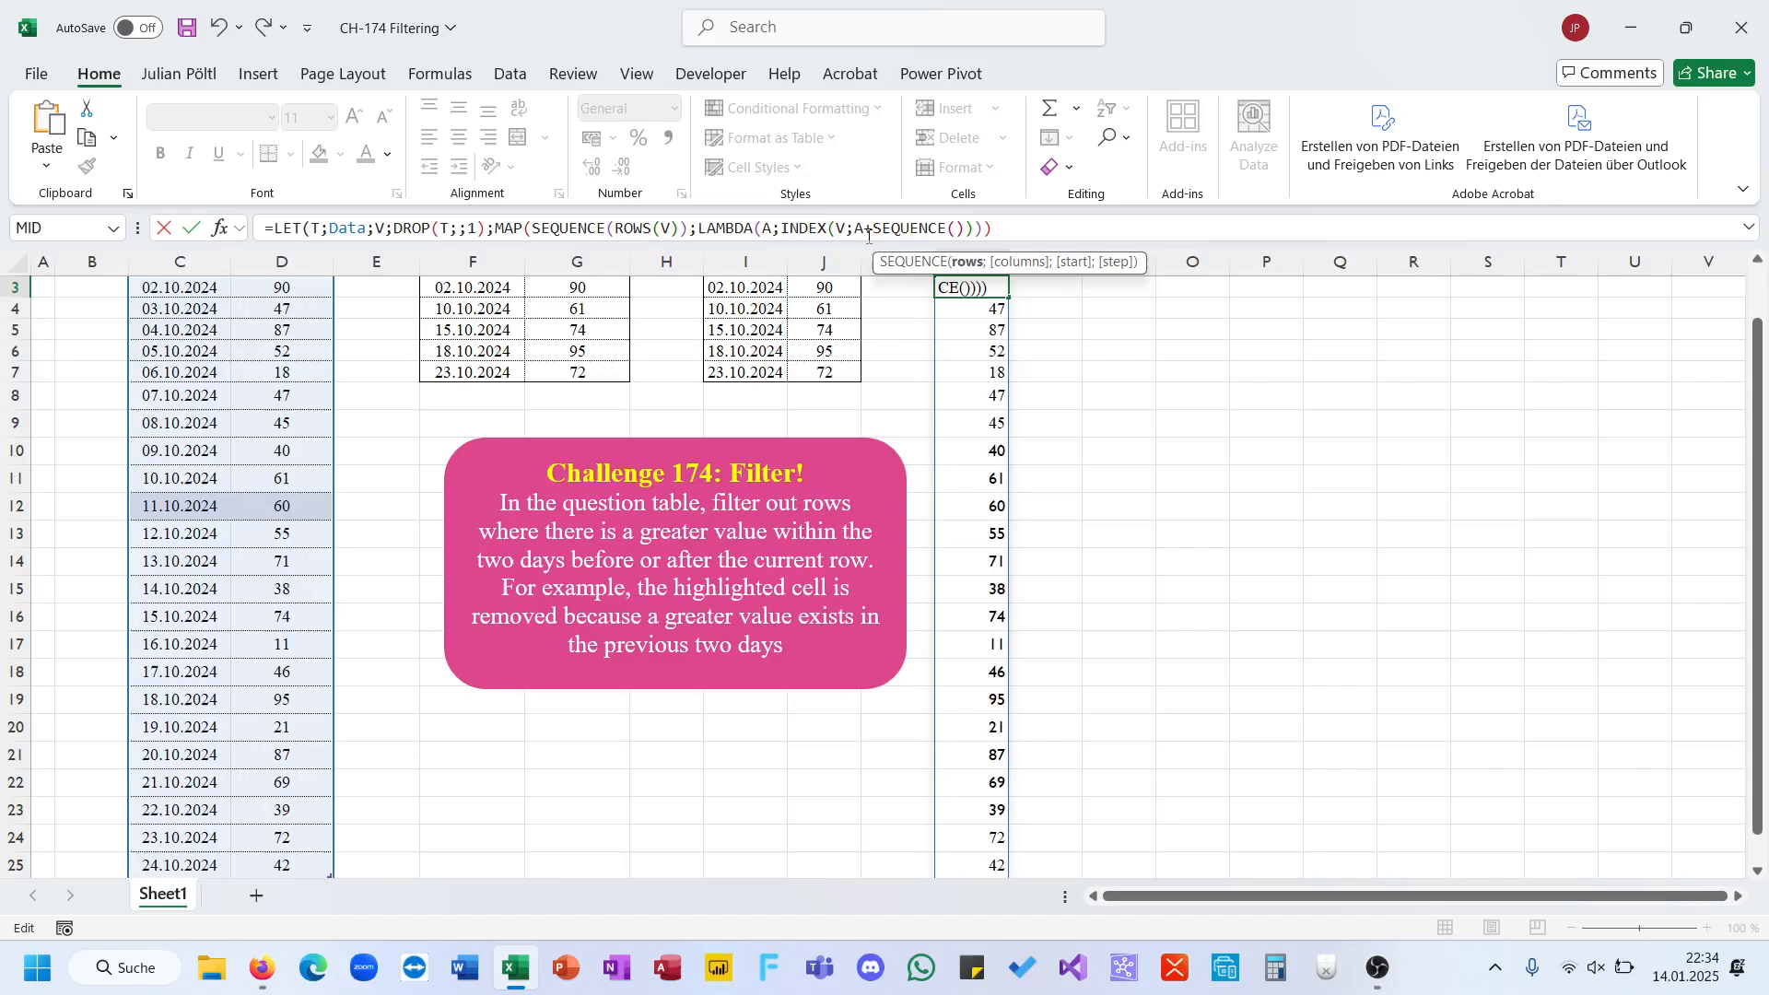
pyautogui.write('5;;')
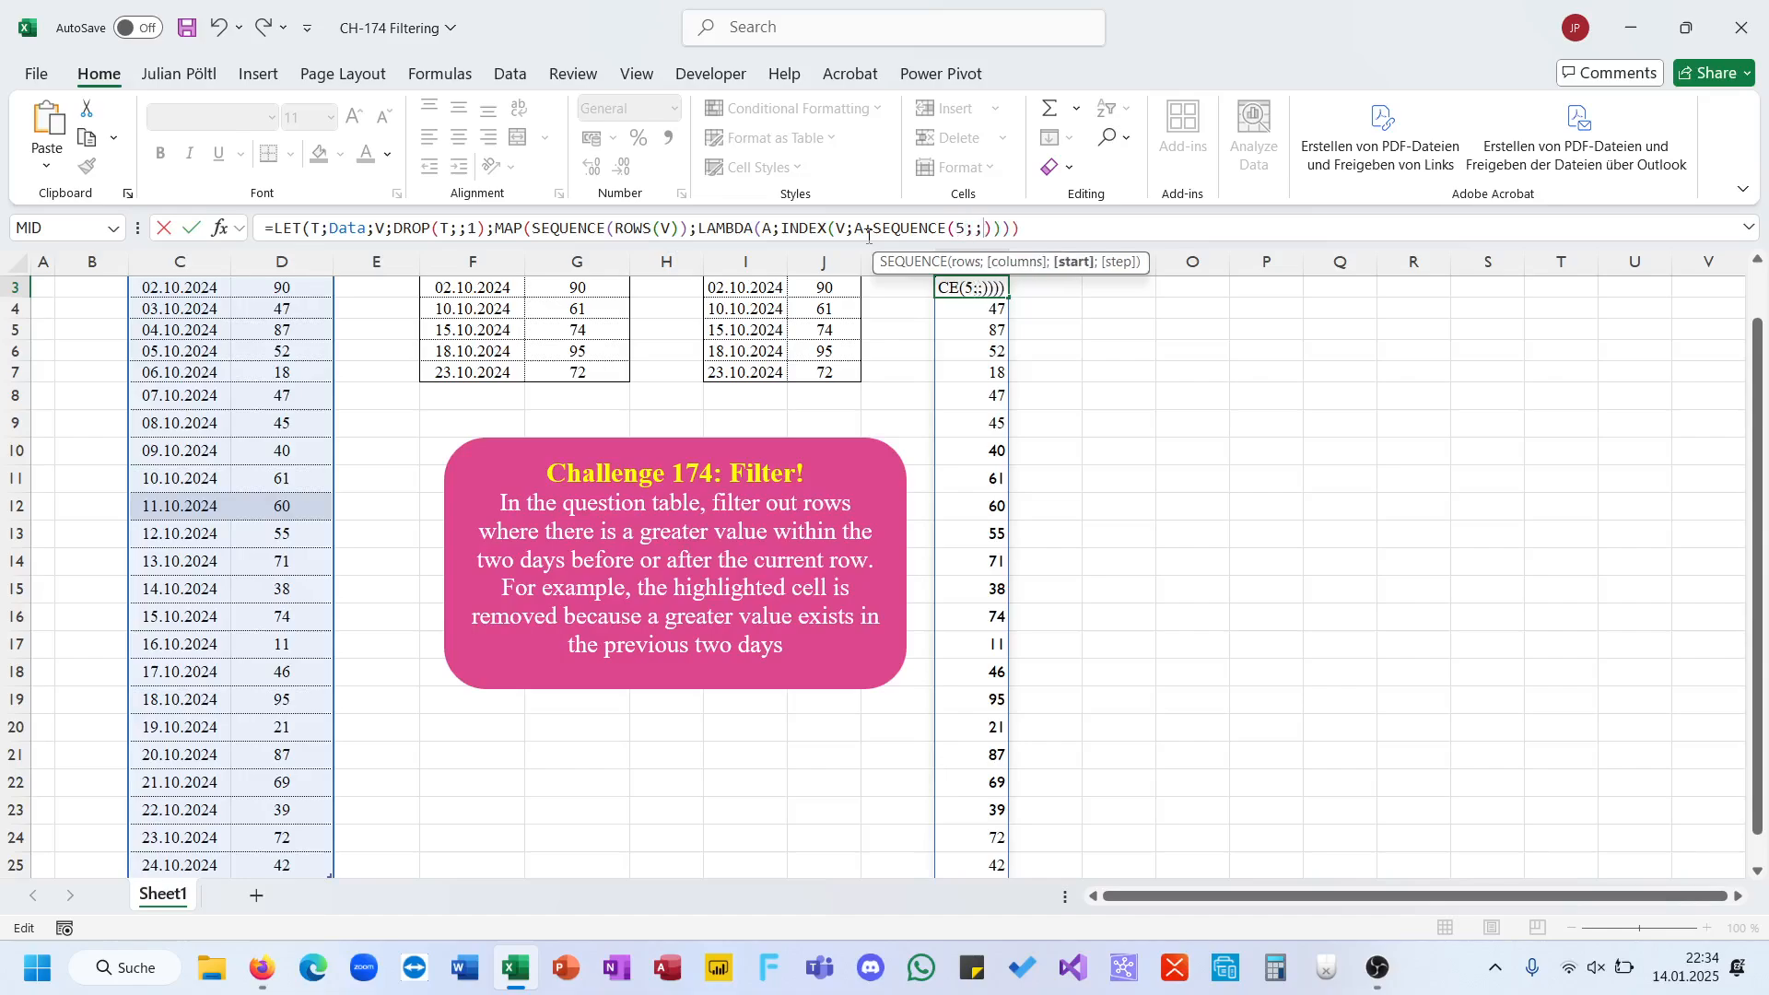
pyautogui.write('-2)')
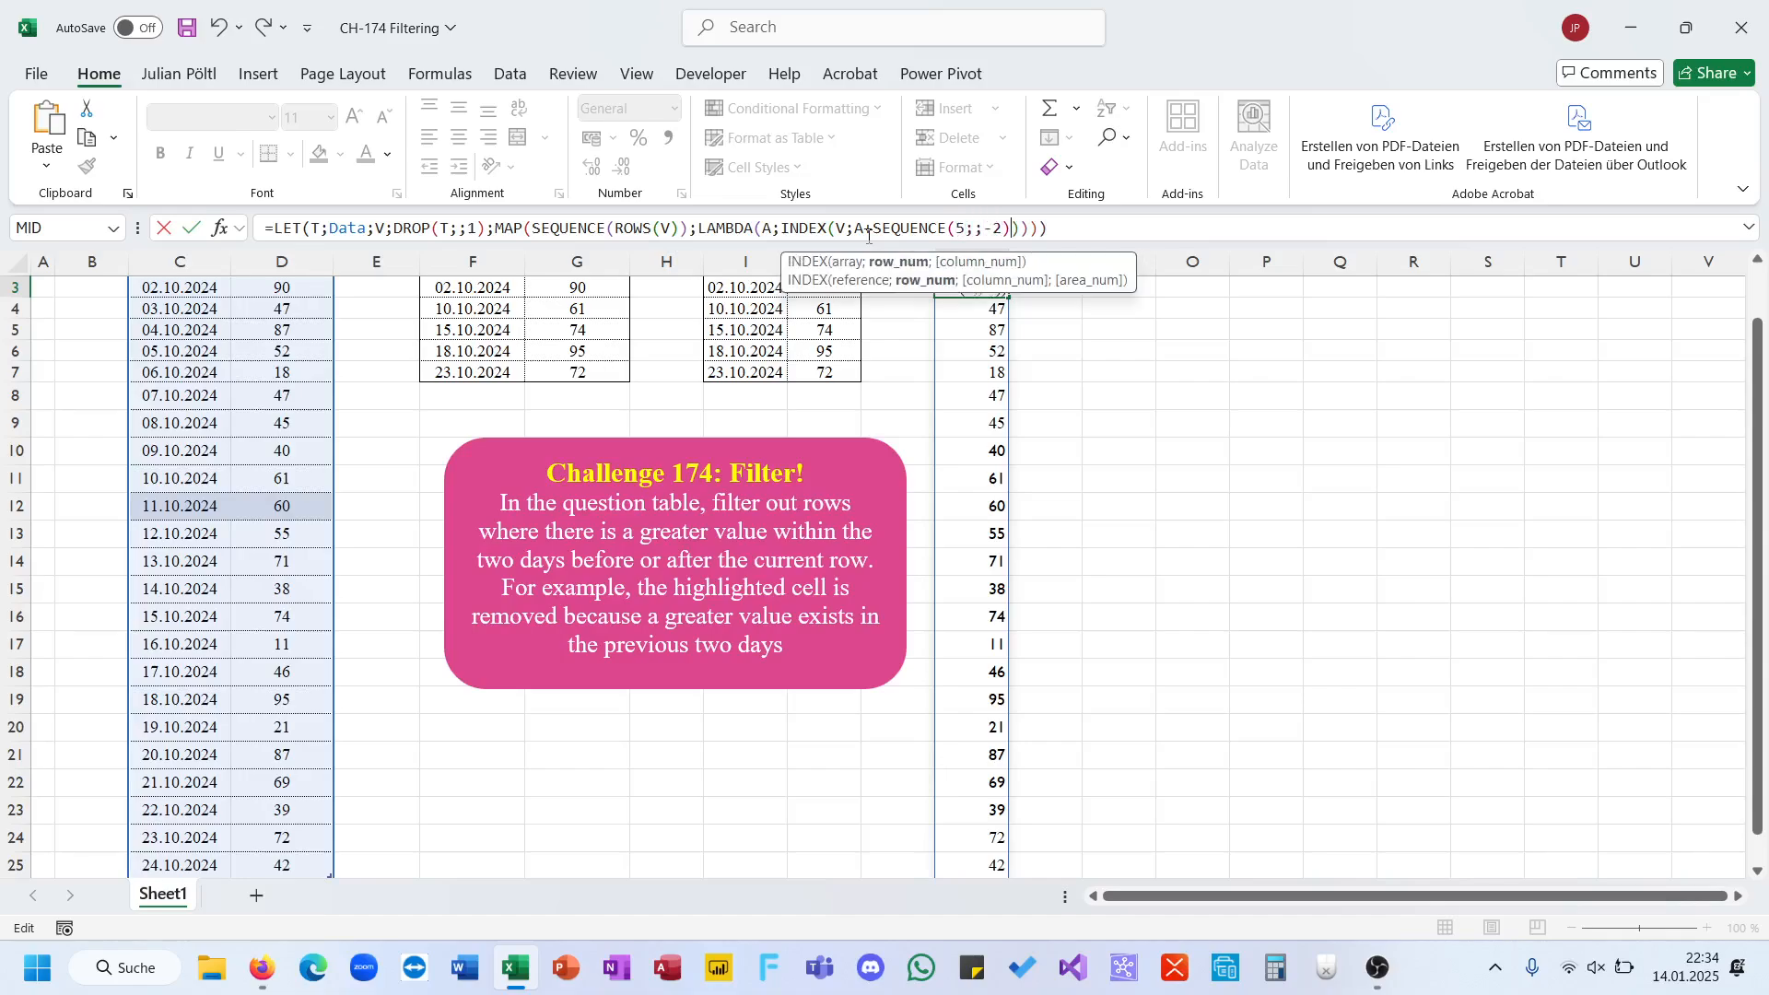
pyautogui.press('Return')
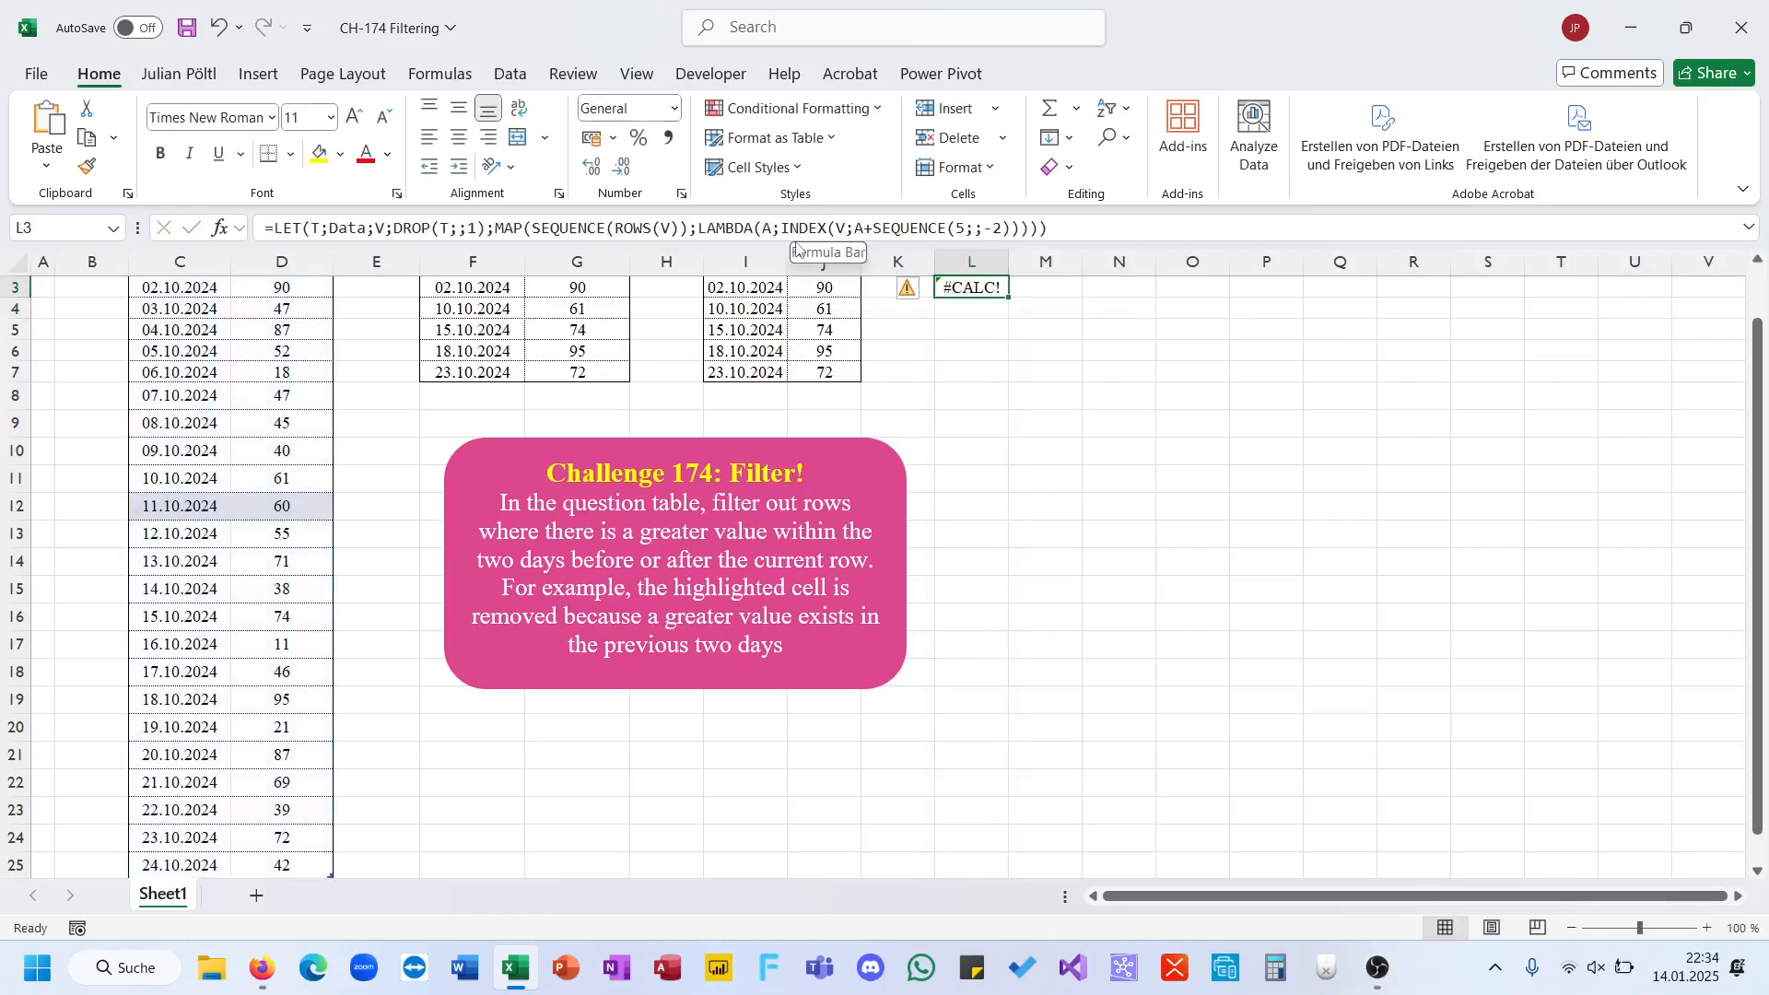
# - Wrap the INDEX expression in the L3 formula in IFERROR with 0 as the fallback value and enter the formula
pyautogui.click(781, 230)
pyautogui.write('if')
pyautogui.press('Down')
pyautogui.press('Tab')
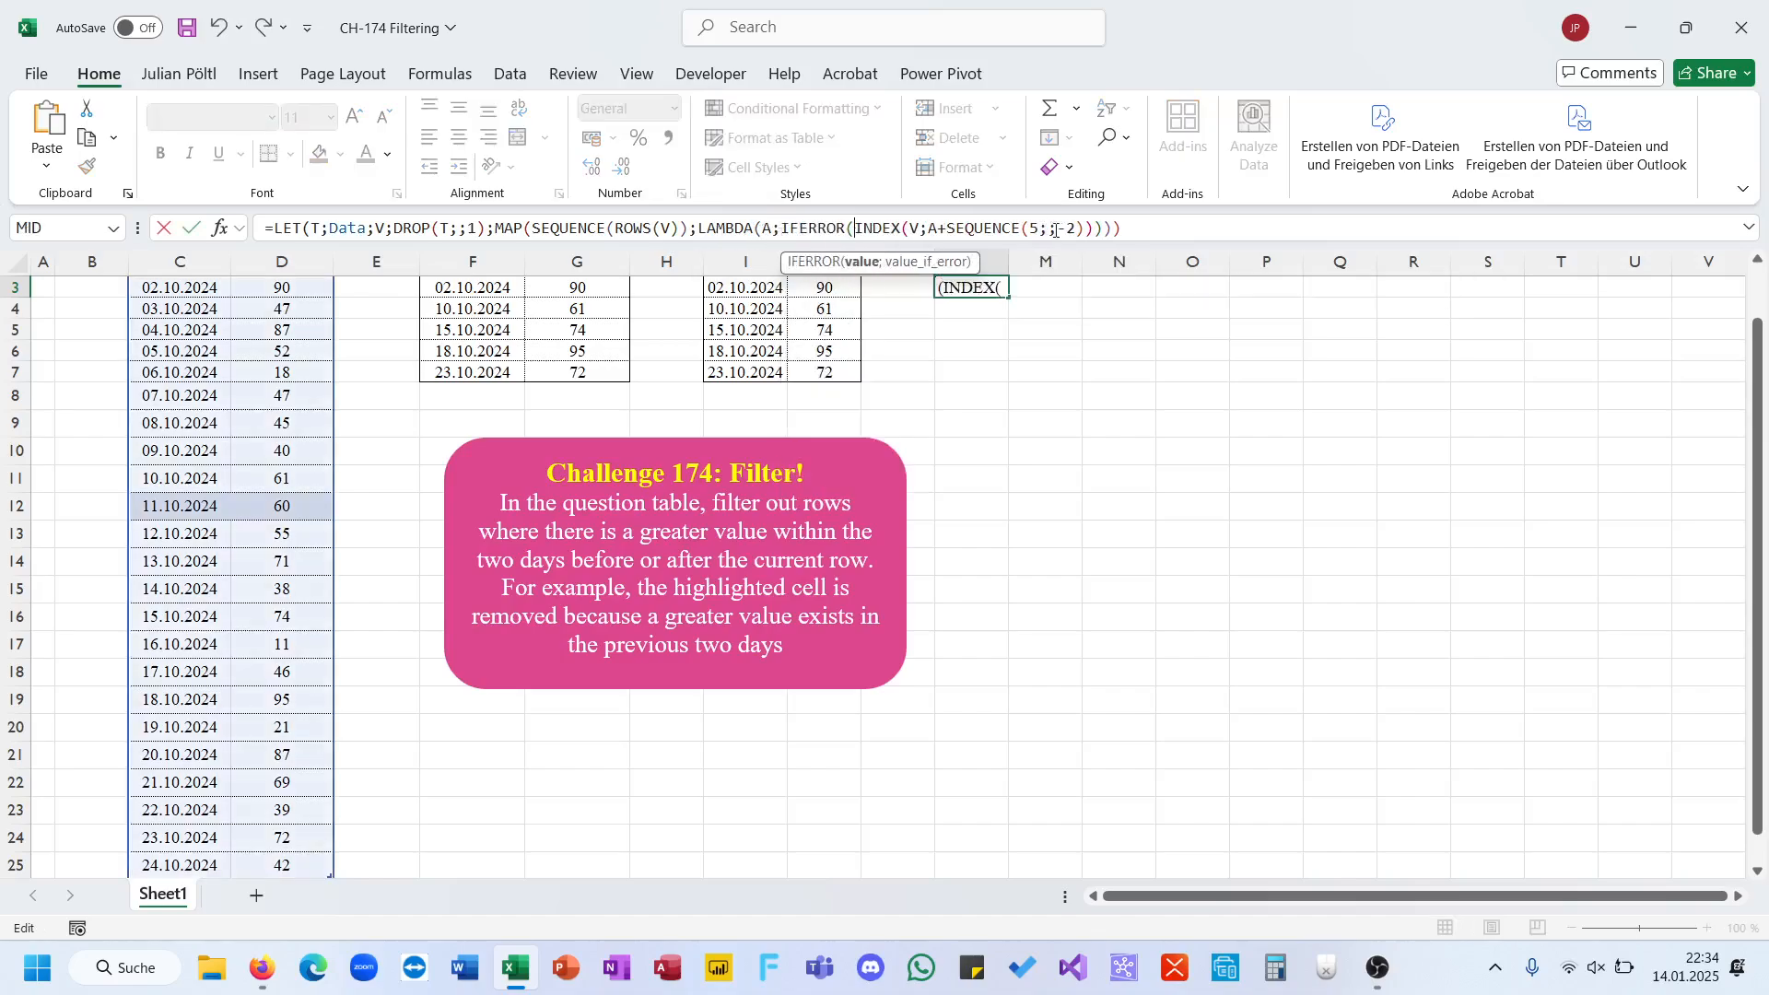
pyautogui.click(1092, 230)
pyautogui.write(';0')
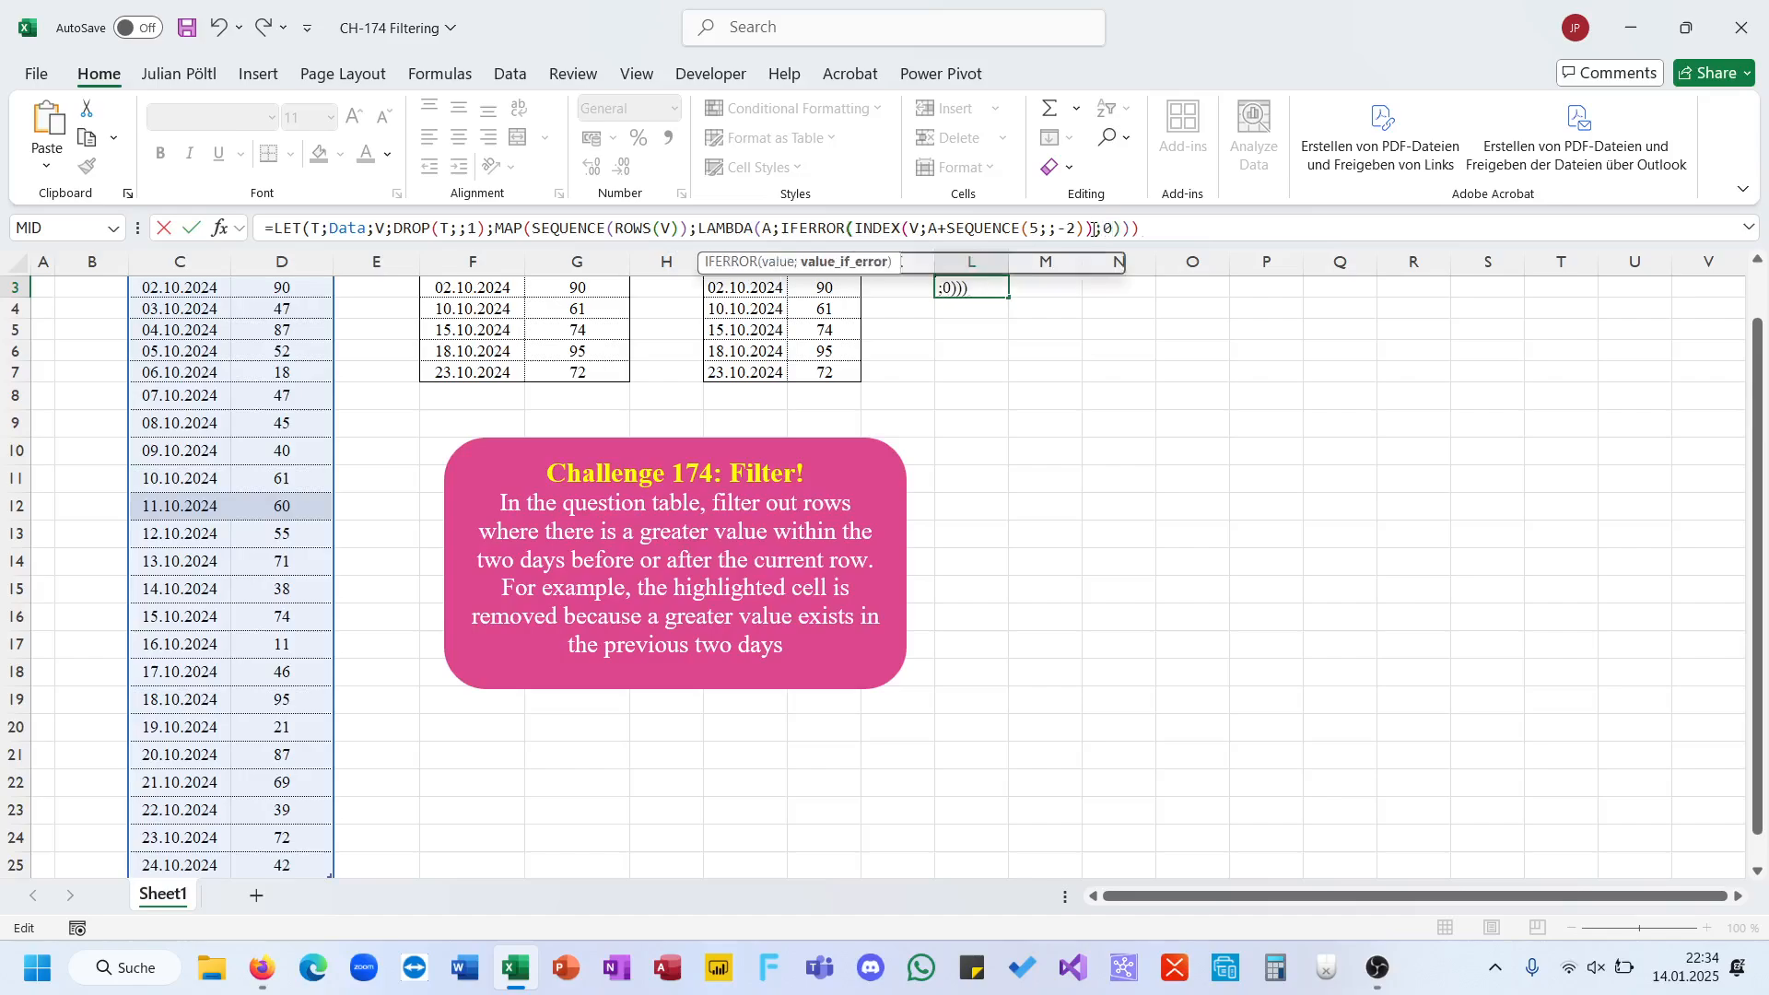
pyautogui.hotkey('ctrl', 'Return')
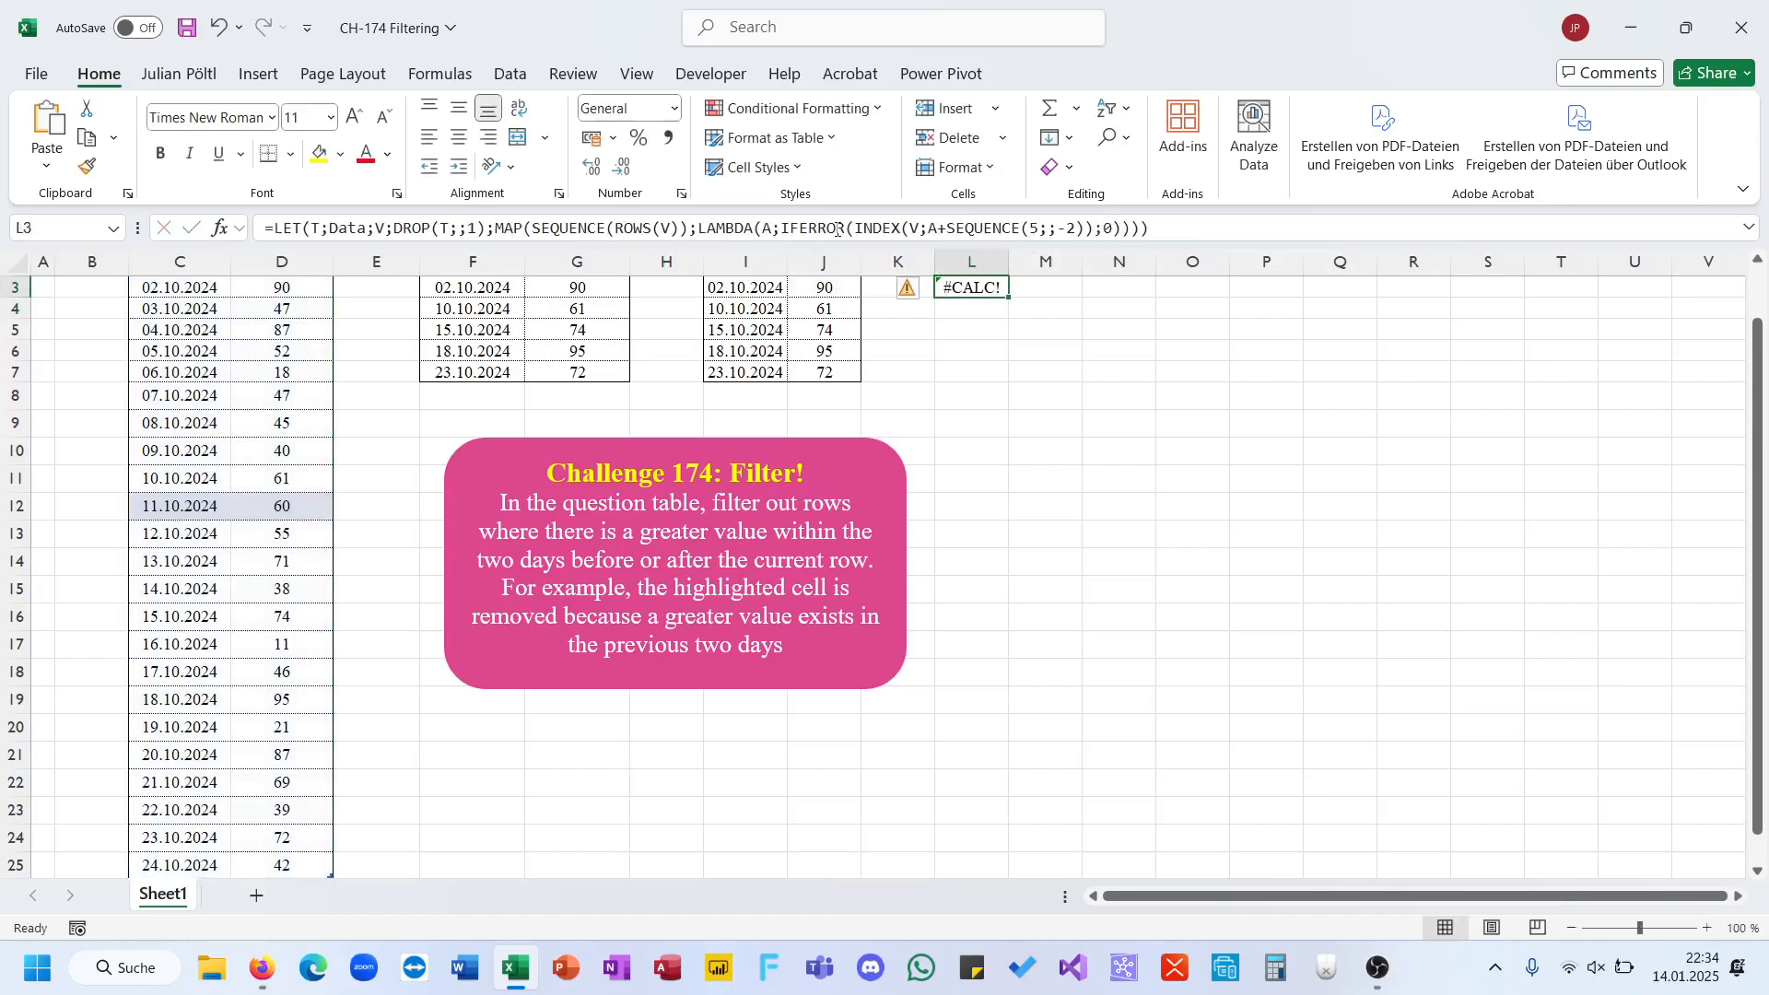
# - Wrap the IFERROR expression in MAX, enter the L3 formula, and review the spilled results down column L
pyautogui.click(780, 229)
pyautogui.write('max(')
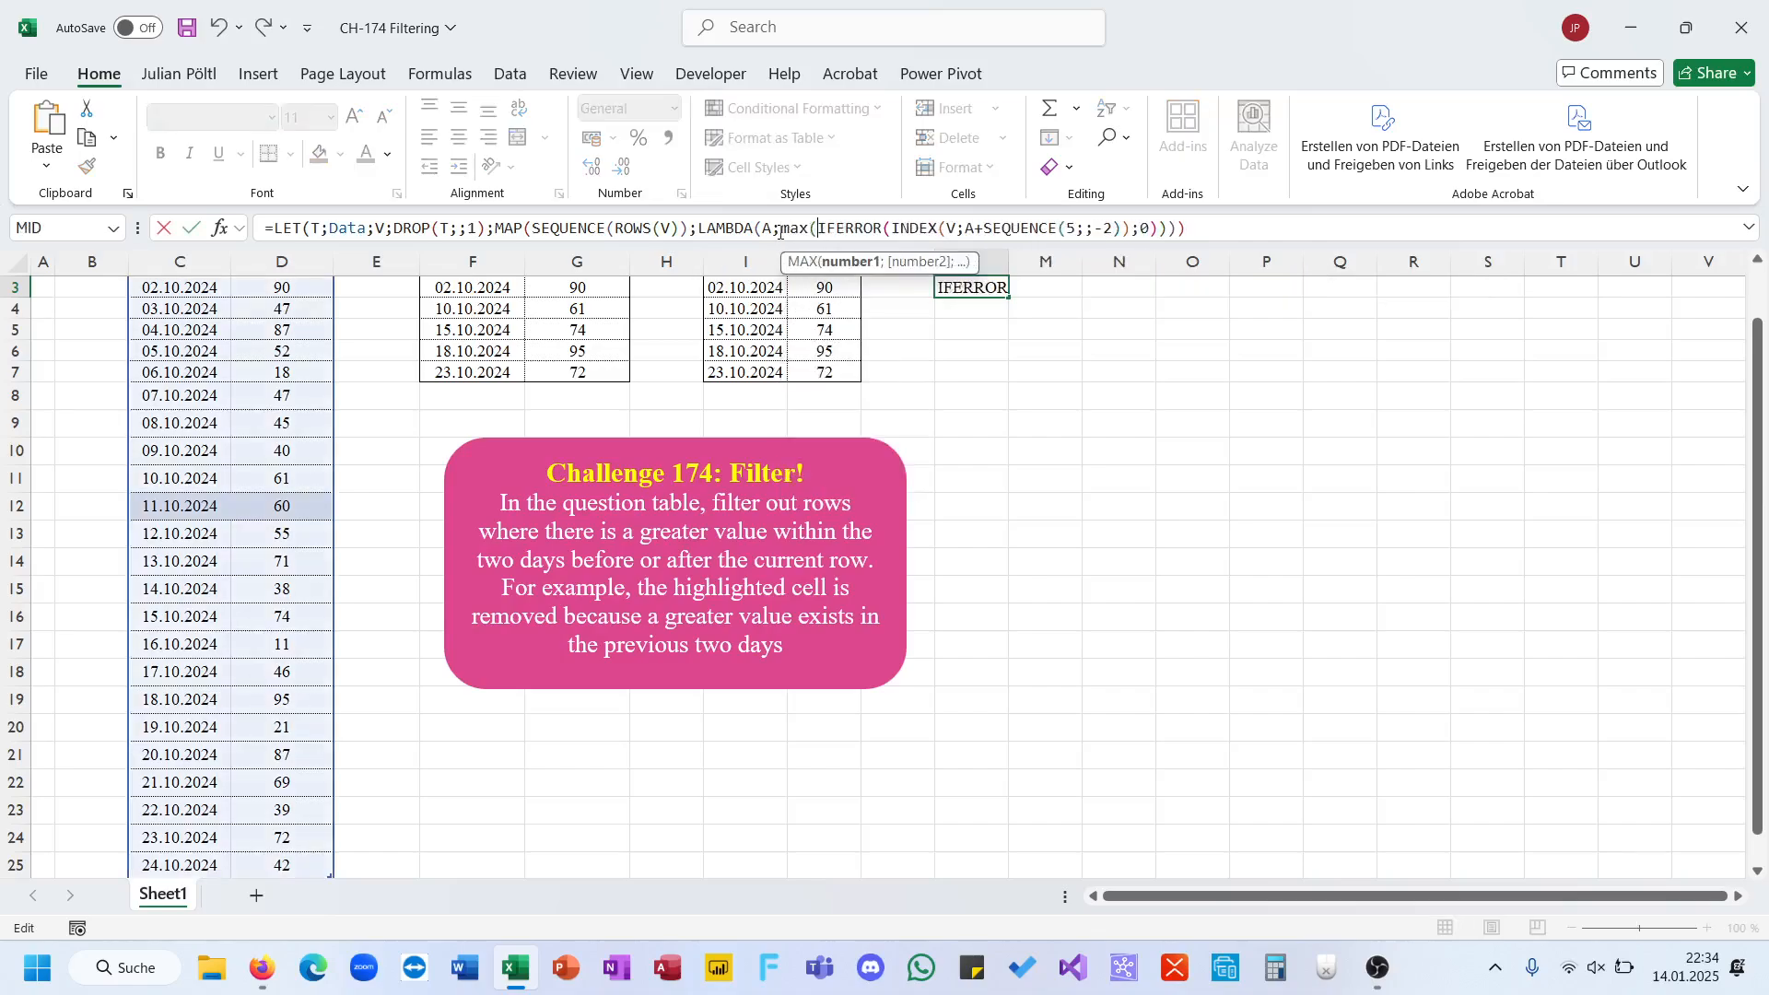
pyautogui.click(1181, 229)
pyautogui.write(')')
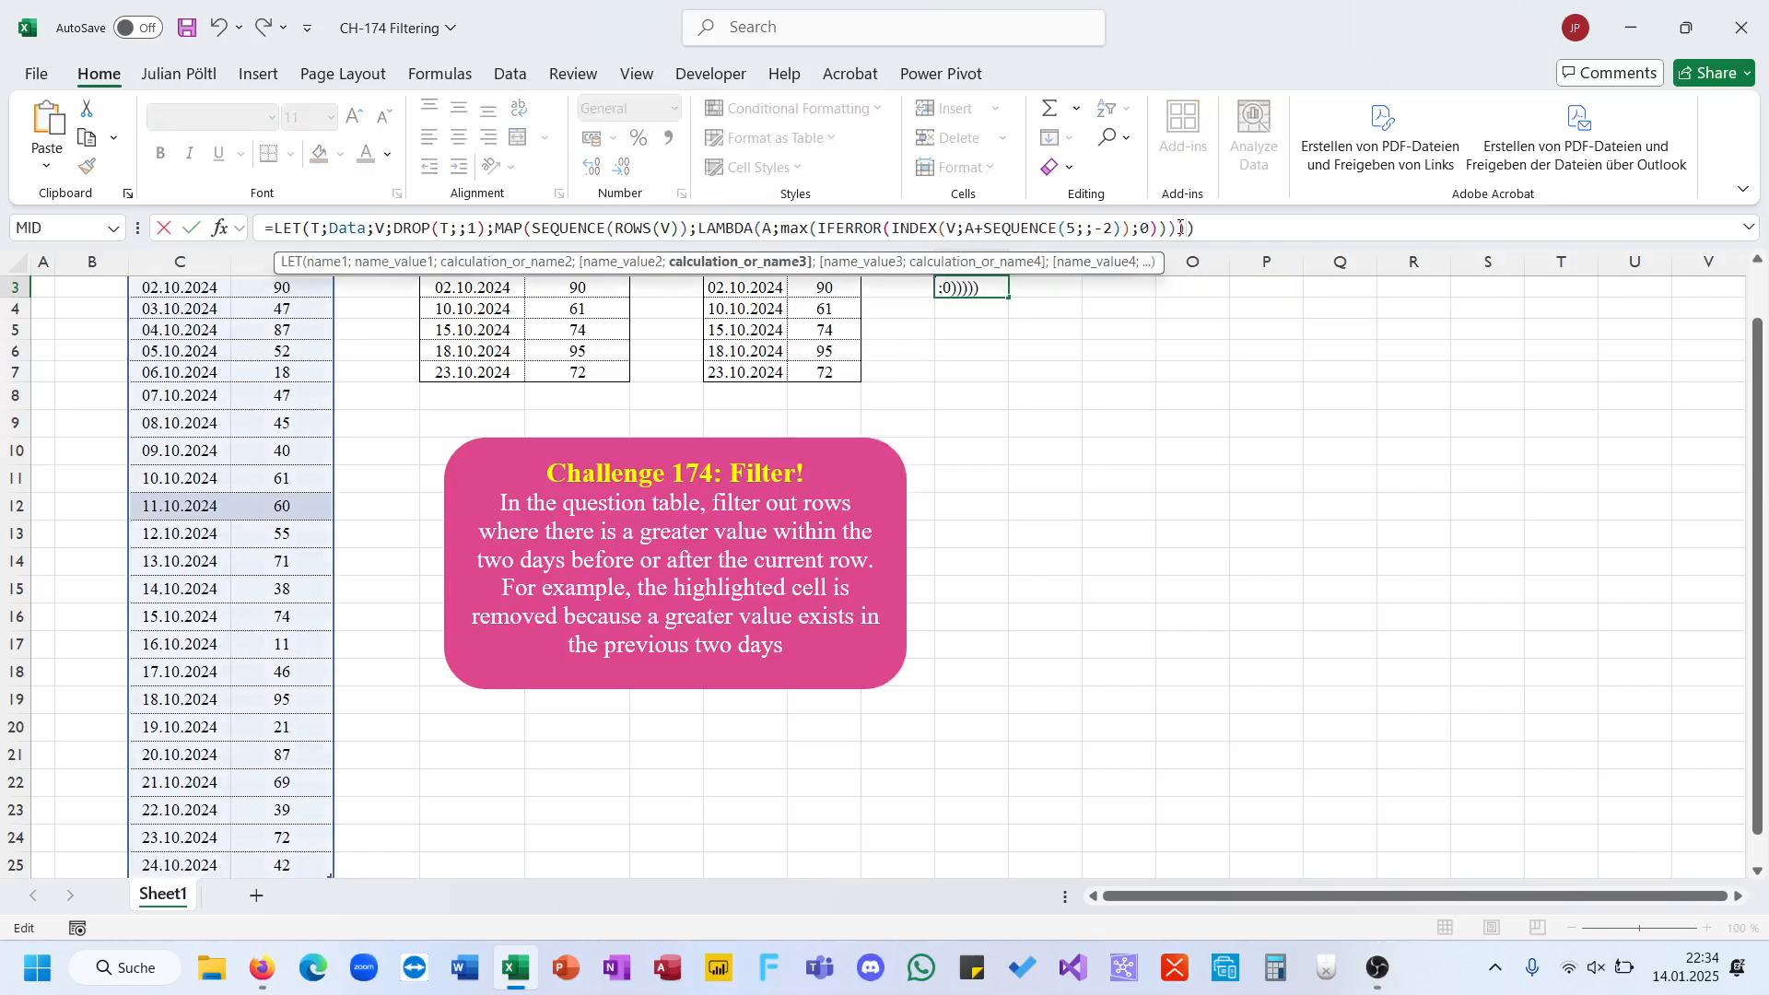
pyautogui.press('Return')
pyautogui.press('Up')
pyautogui.scroll(-4, 1113, 552)
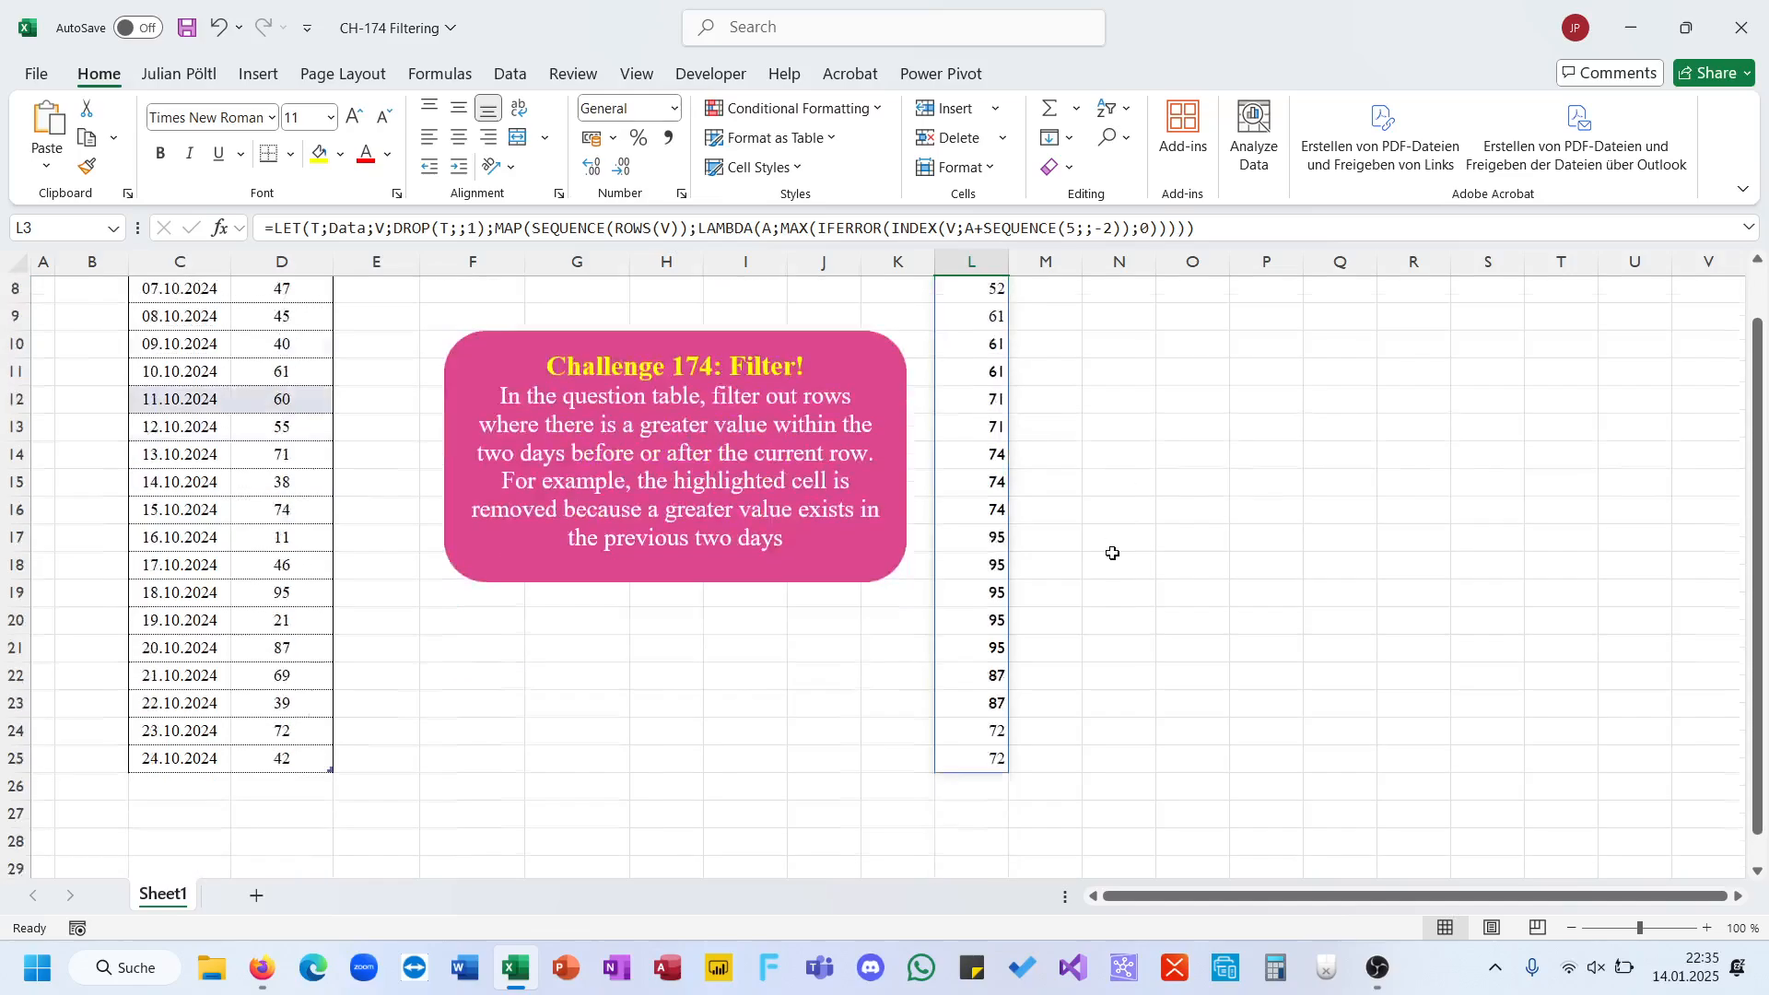
pyautogui.scroll(5, 1113, 553)
pyautogui.click(885, 228)
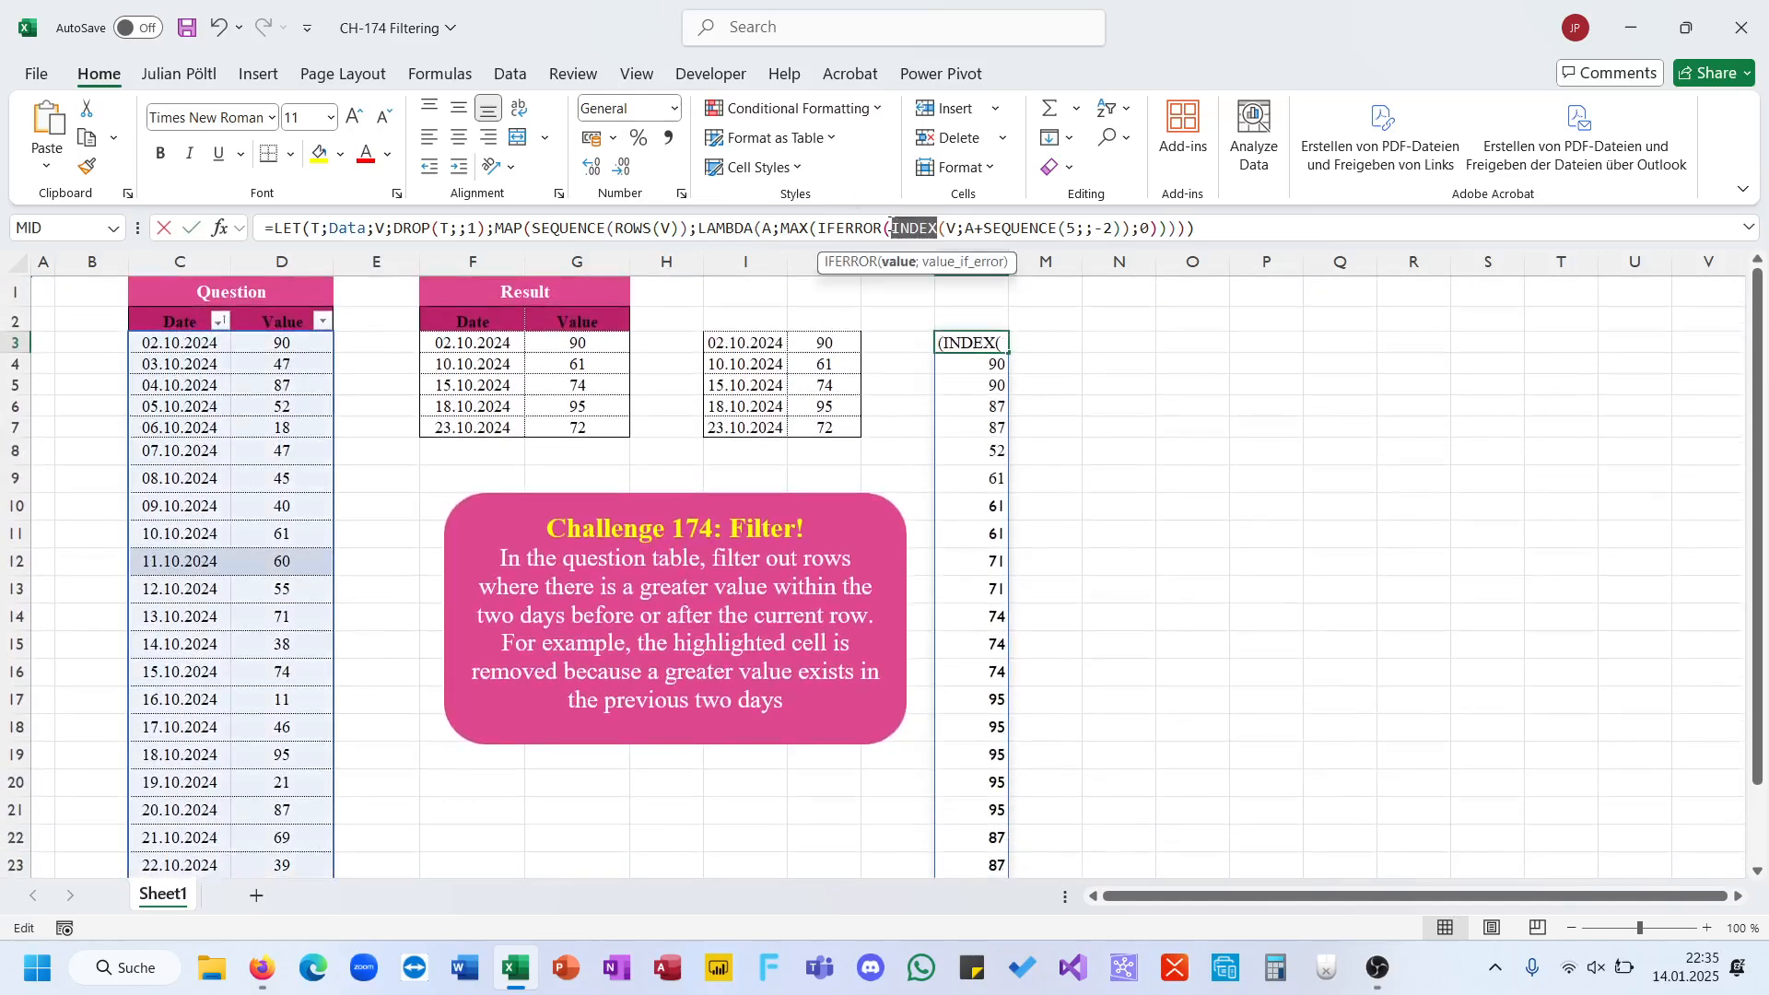
pyautogui.hotkey('ctrl', 'a')
pyautogui.press('Escape')
# - Append =V after the closed MAP expression in the L3 formula to compare each maximum with its own value, and enter it
pyautogui.click(1178, 228)
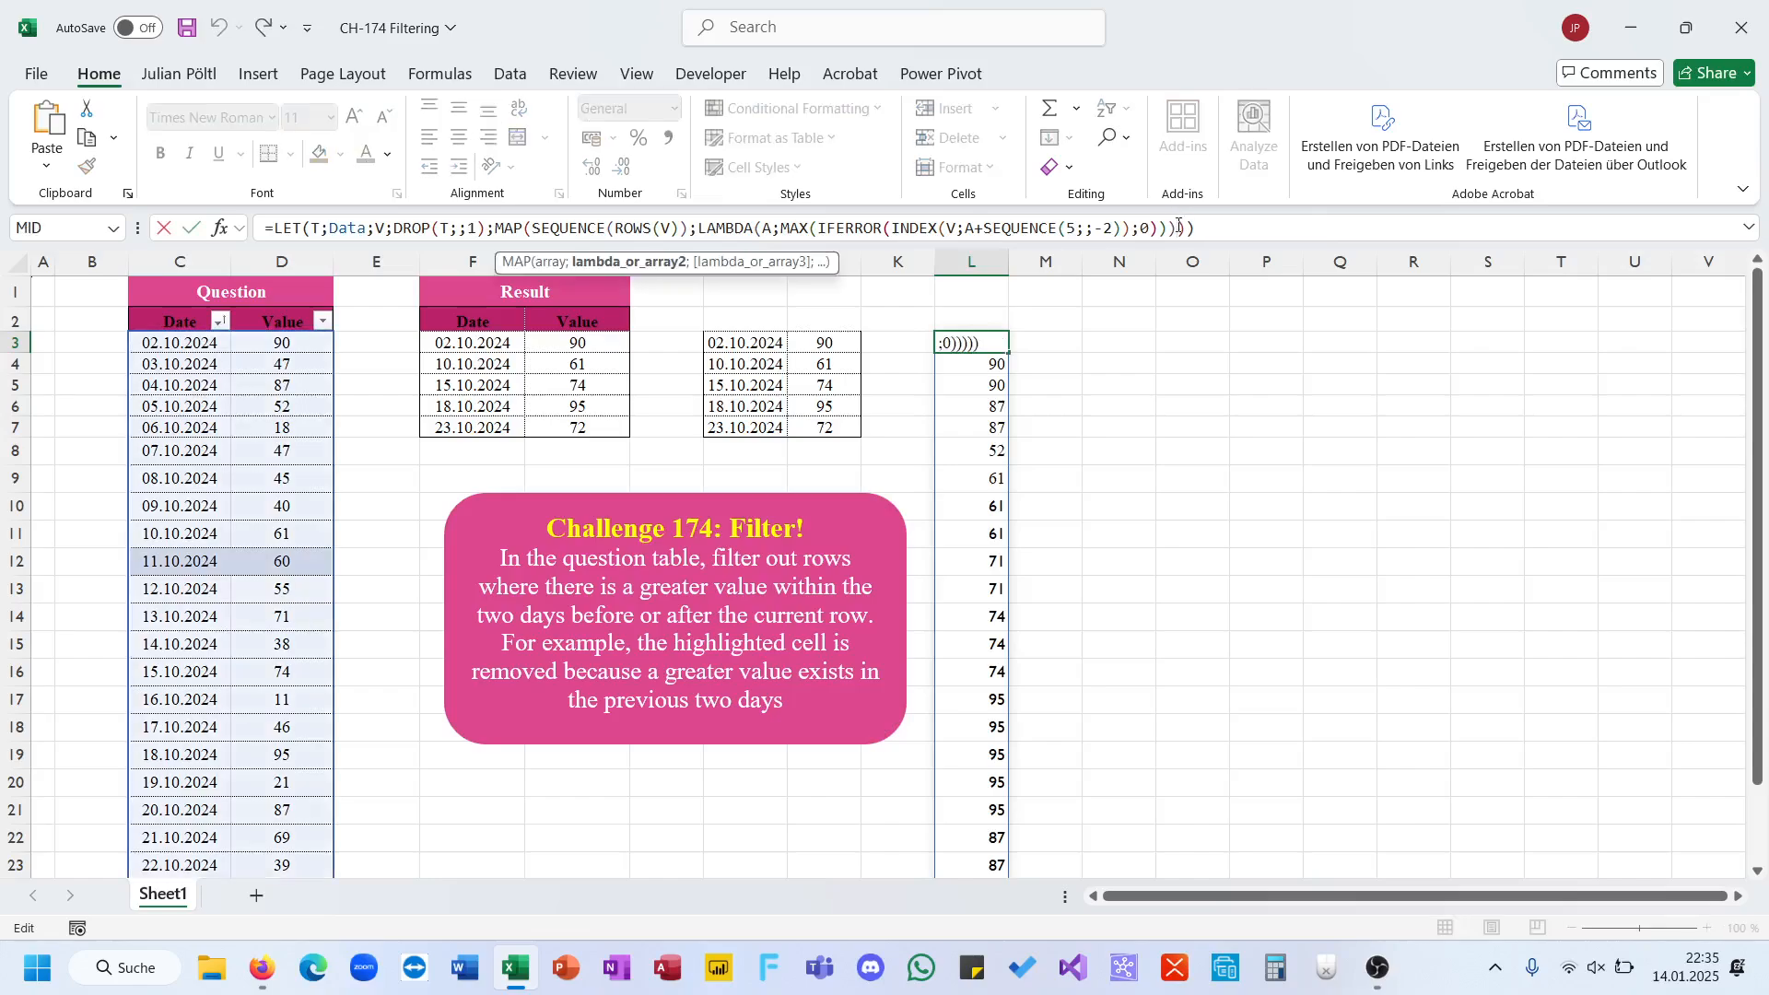
pyautogui.write('=')
pyautogui.press('BackSpace')
pyautogui.press('Right')
pyautogui.write('=')
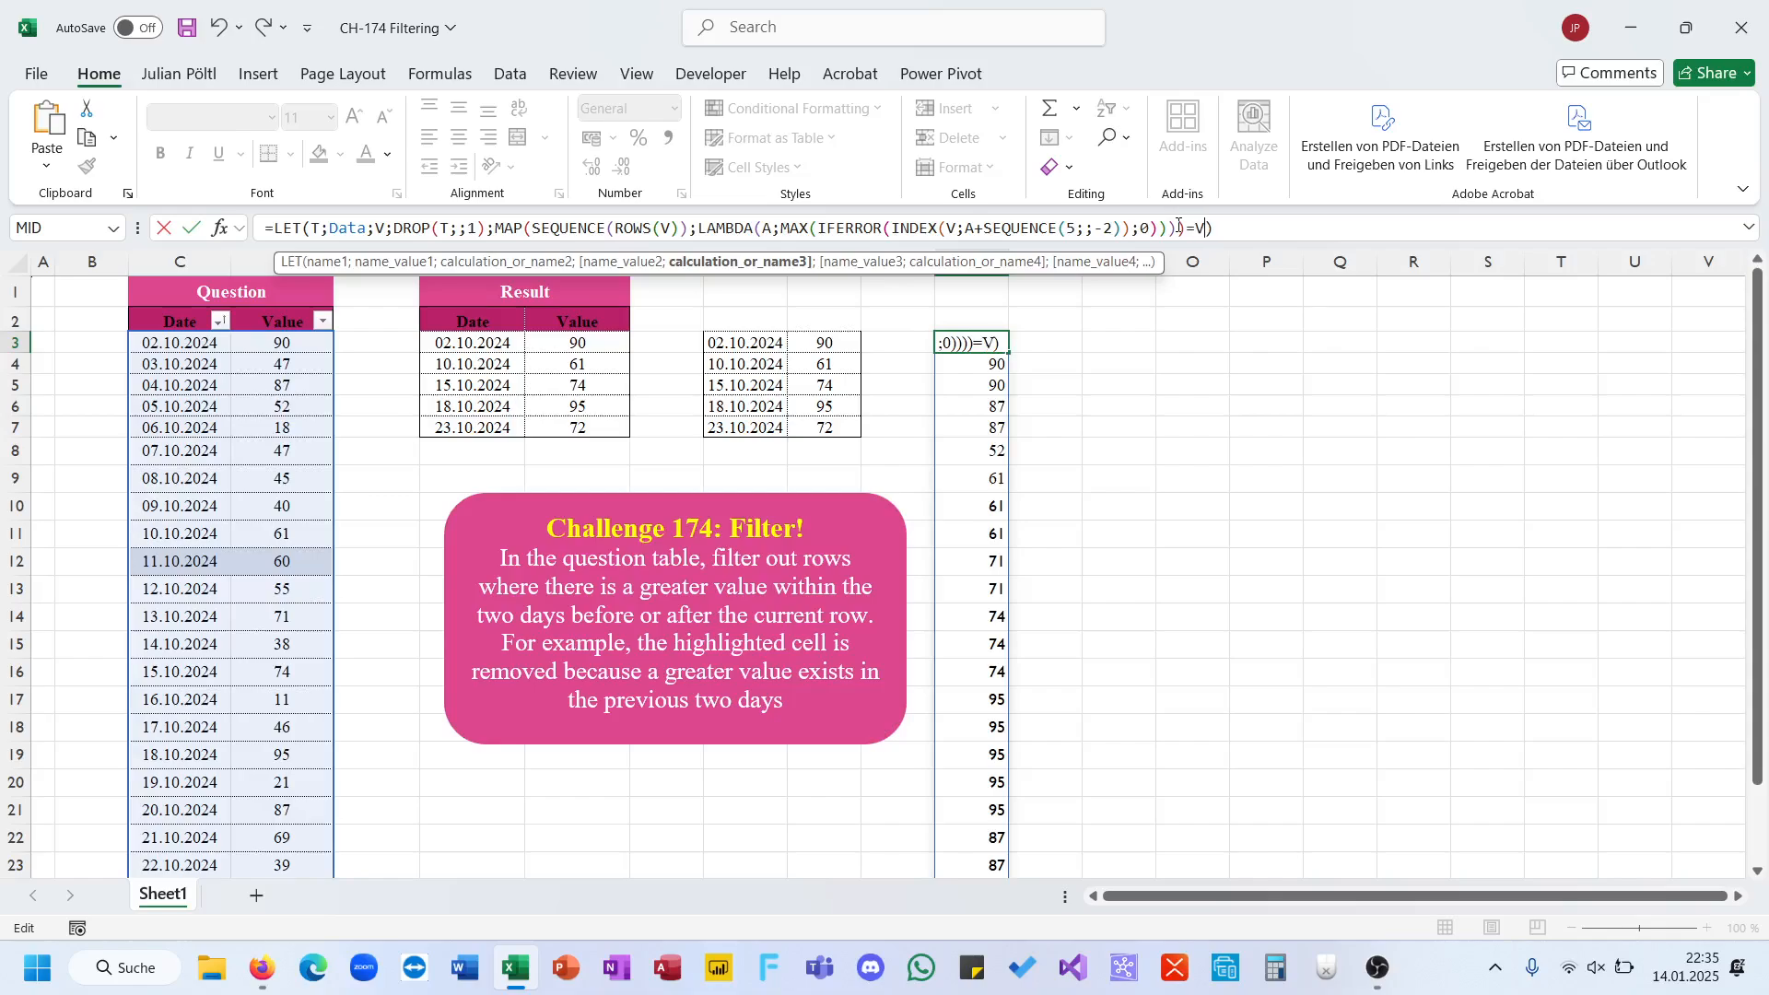
pyautogui.write('V')
pyautogui.press('Return')
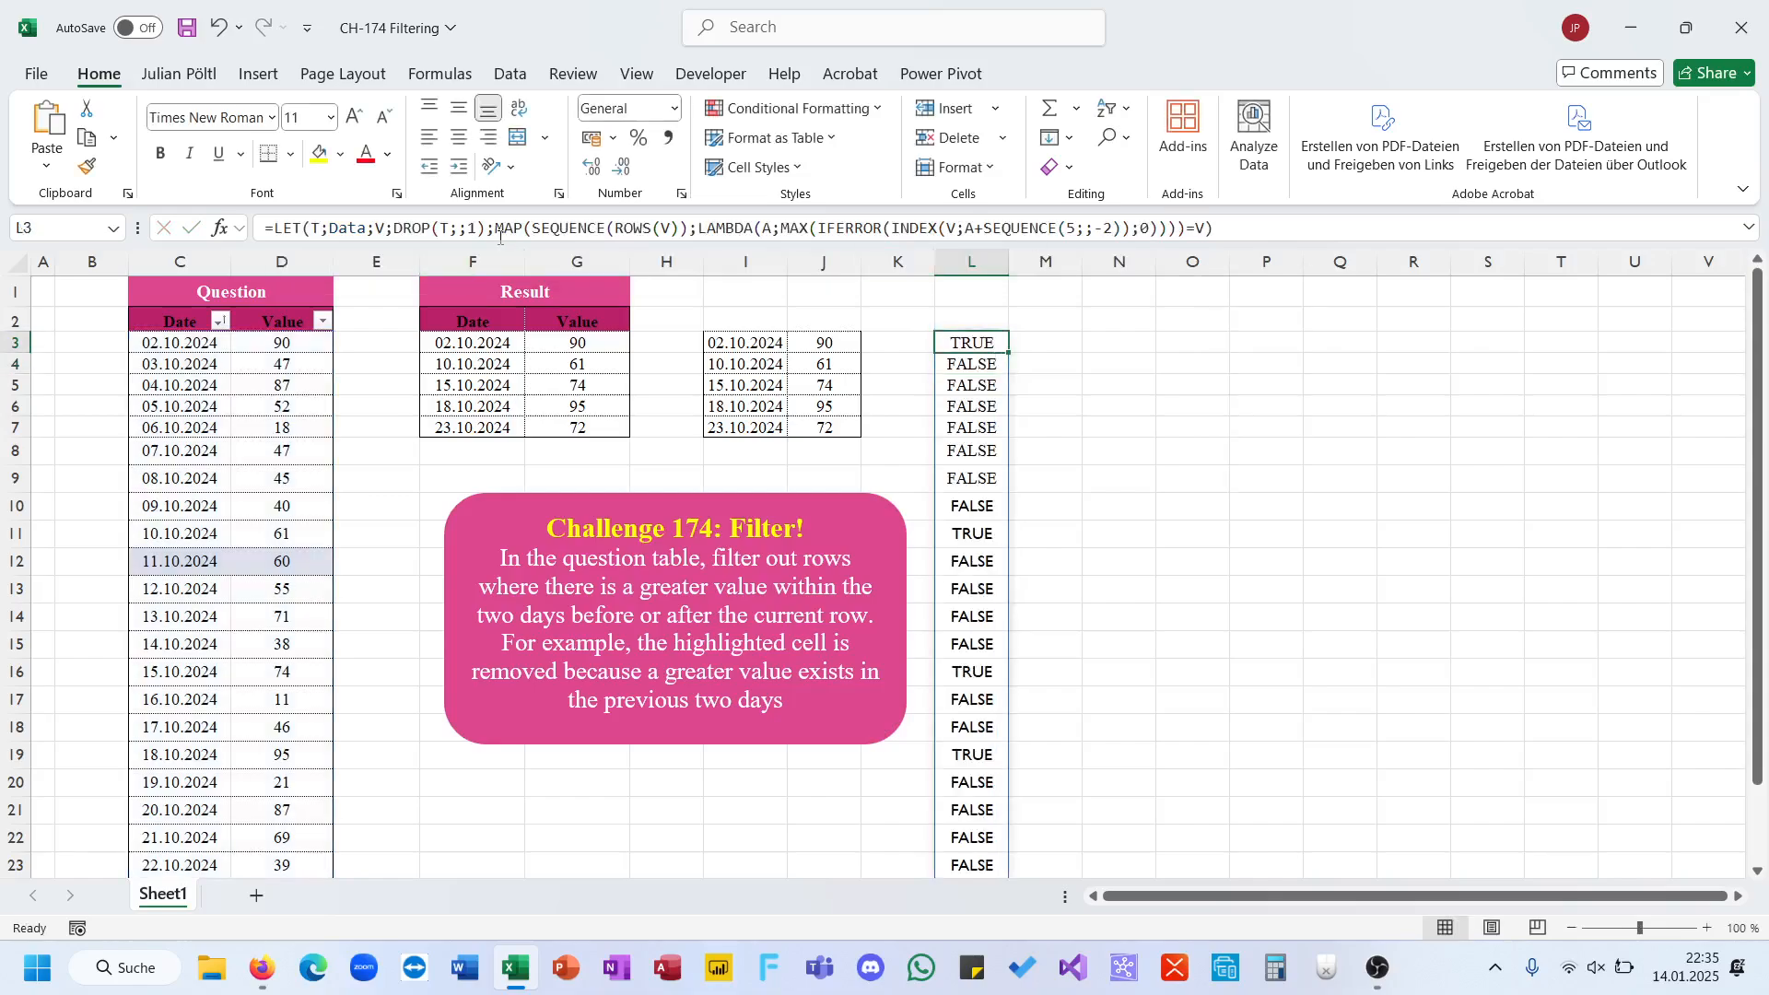
# - Wrap the MAP comparison in FILTER with T as the array and enter the completed formula in L3
pyautogui.click(501, 236)
pyautogui.write('FILTER(T;')
pyautogui.write(')')
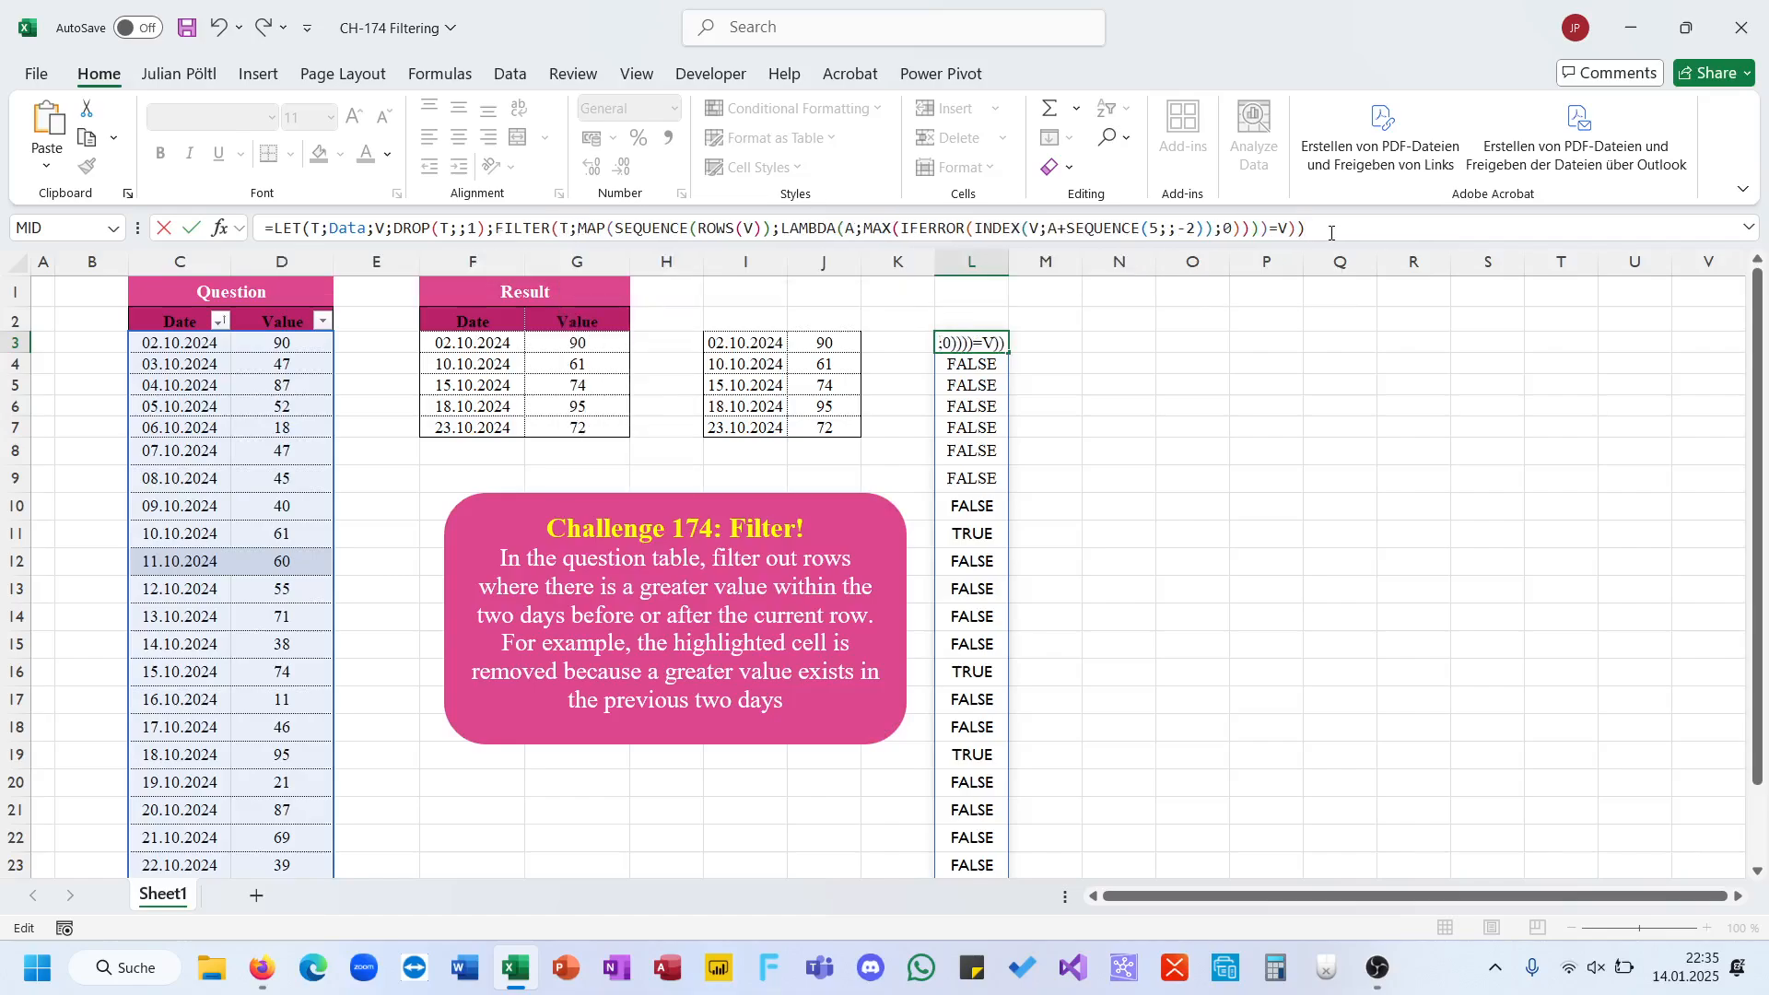
pyautogui.press('Return')
# - Apply the formatting of I3:J7 to L3:M7 and widen column L to fit the dates
pyautogui.moveTo(743, 342); pyautogui.dragTo(826, 426)
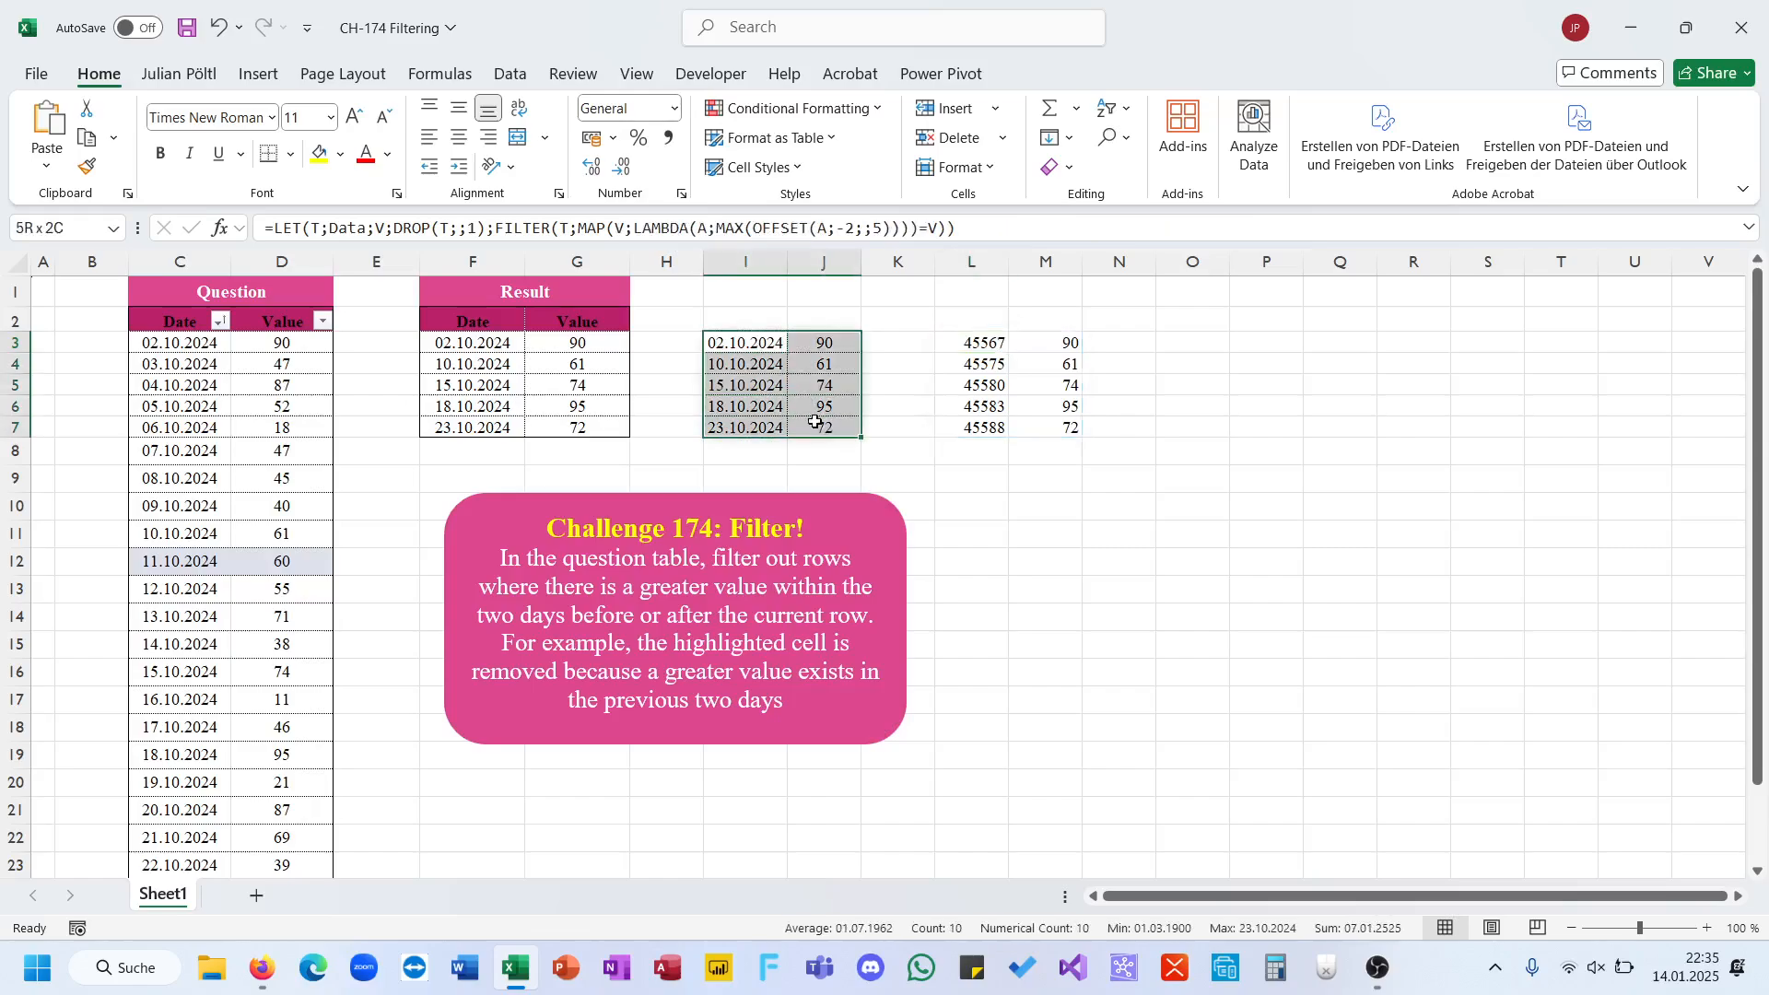
pyautogui.click(83, 168)
pyautogui.moveTo(967, 341); pyautogui.dragTo(1020, 427)
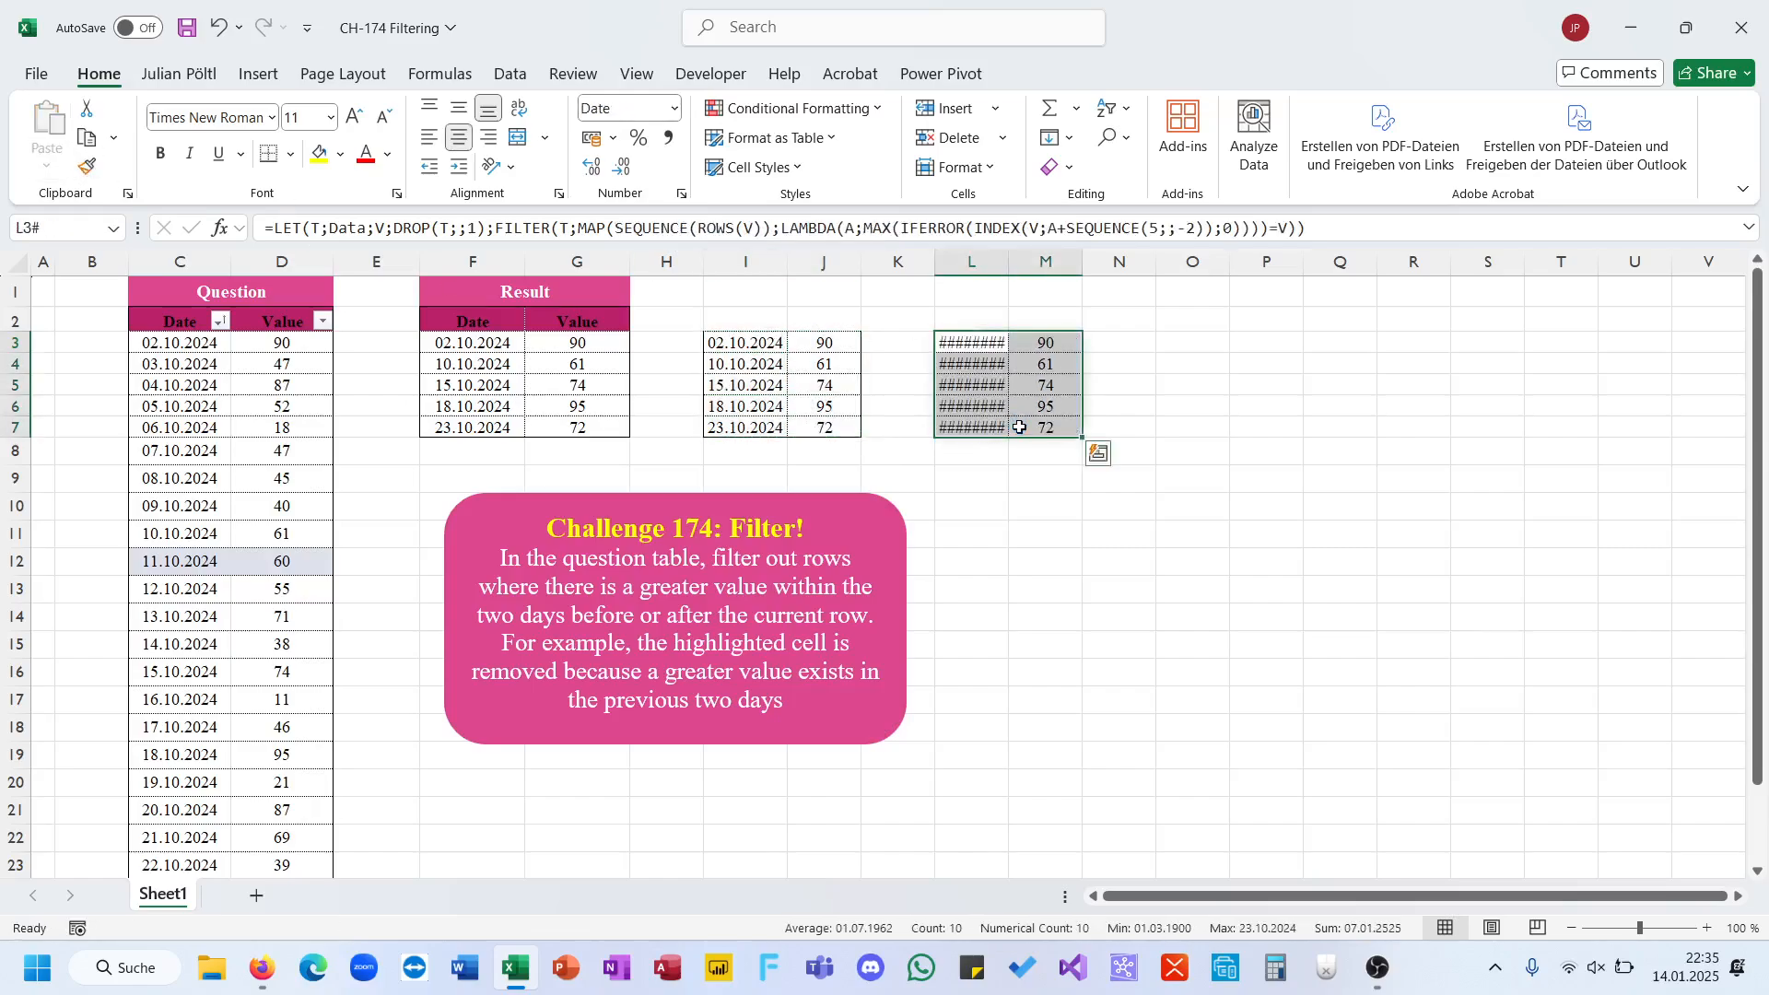
pyautogui.click(1002, 292)
pyautogui.doubleClick(1006, 269)
# - Compare the OFFSET formula in I3 with the INDEX/SEQUENCE formula in L3 and their output tables
pyautogui.click(976, 343)
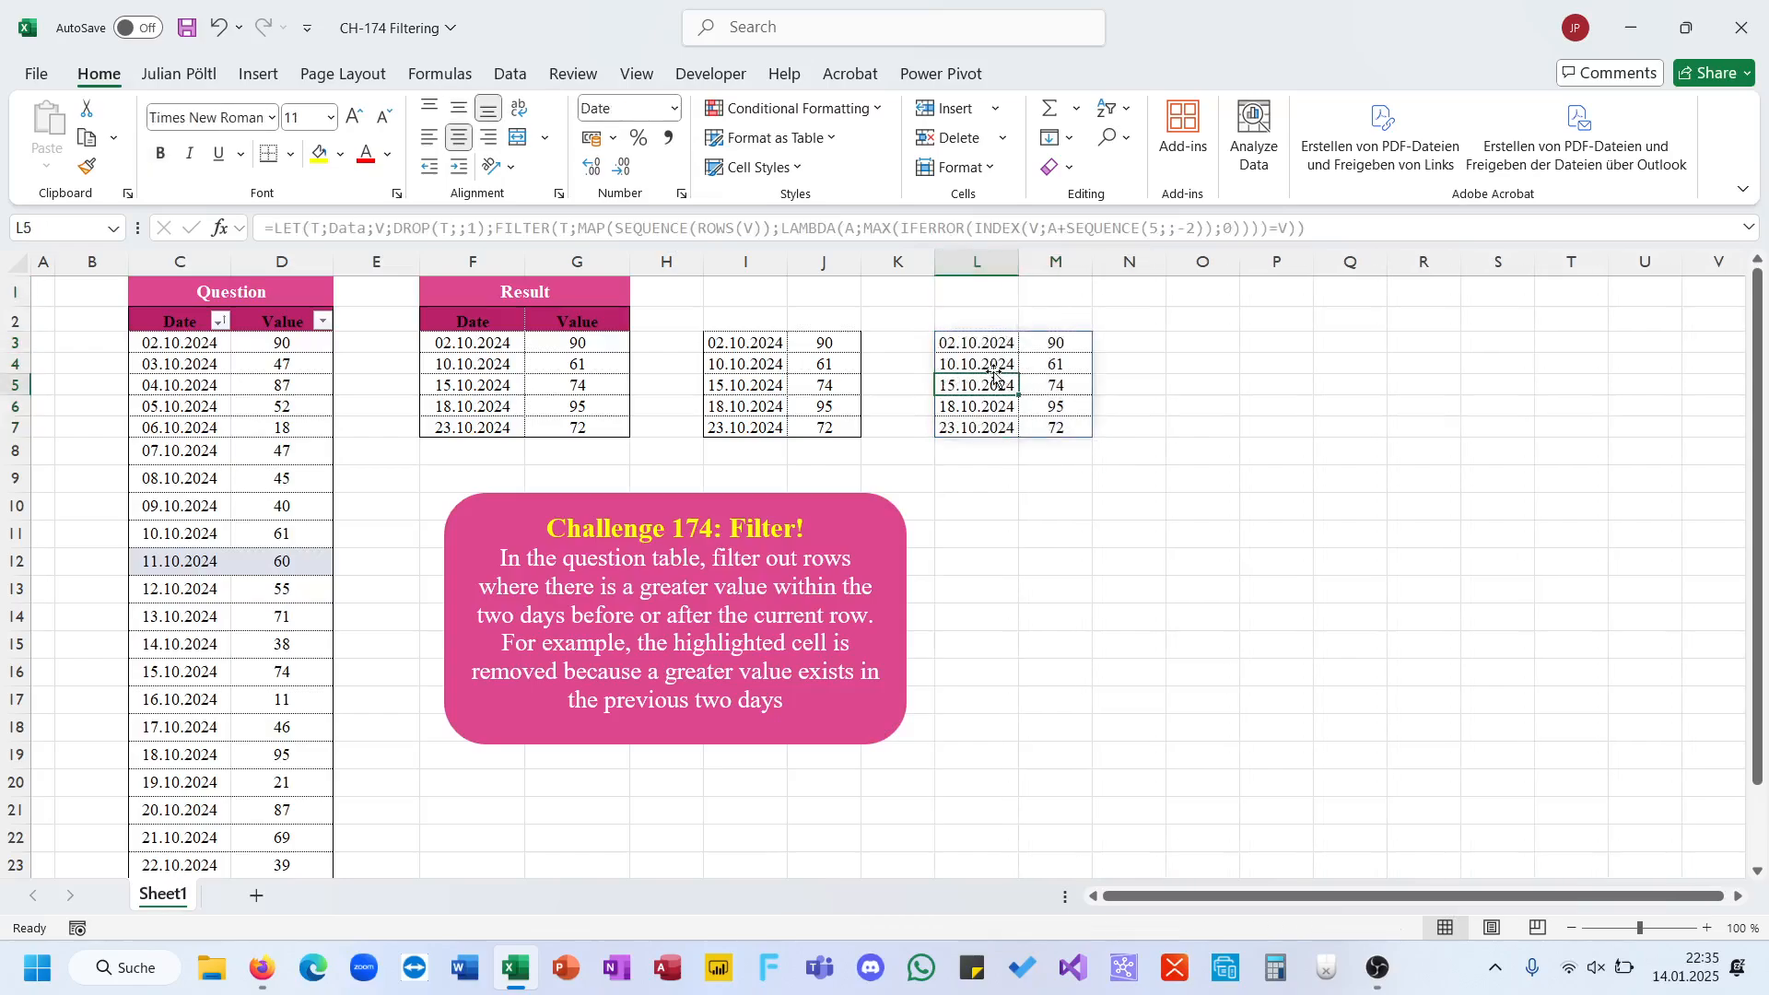
pyautogui.click(771, 345)
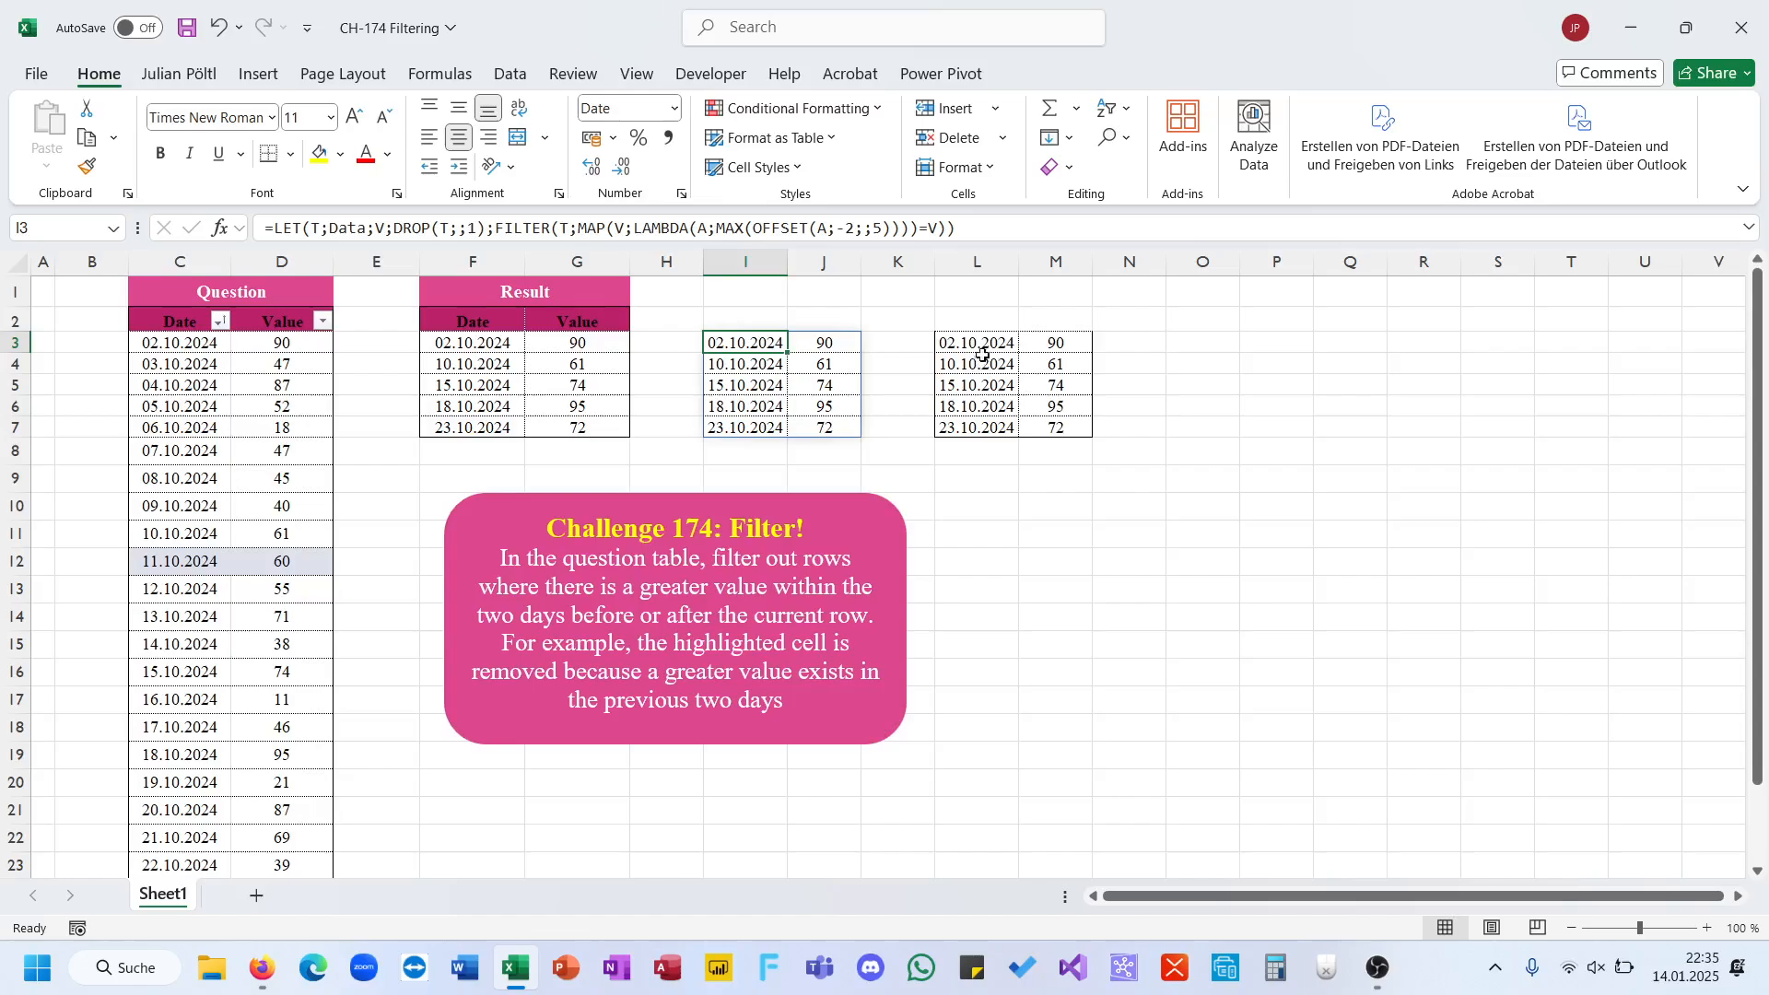
pyautogui.click(976, 348)
pyautogui.scroll(1, 1075, 478)
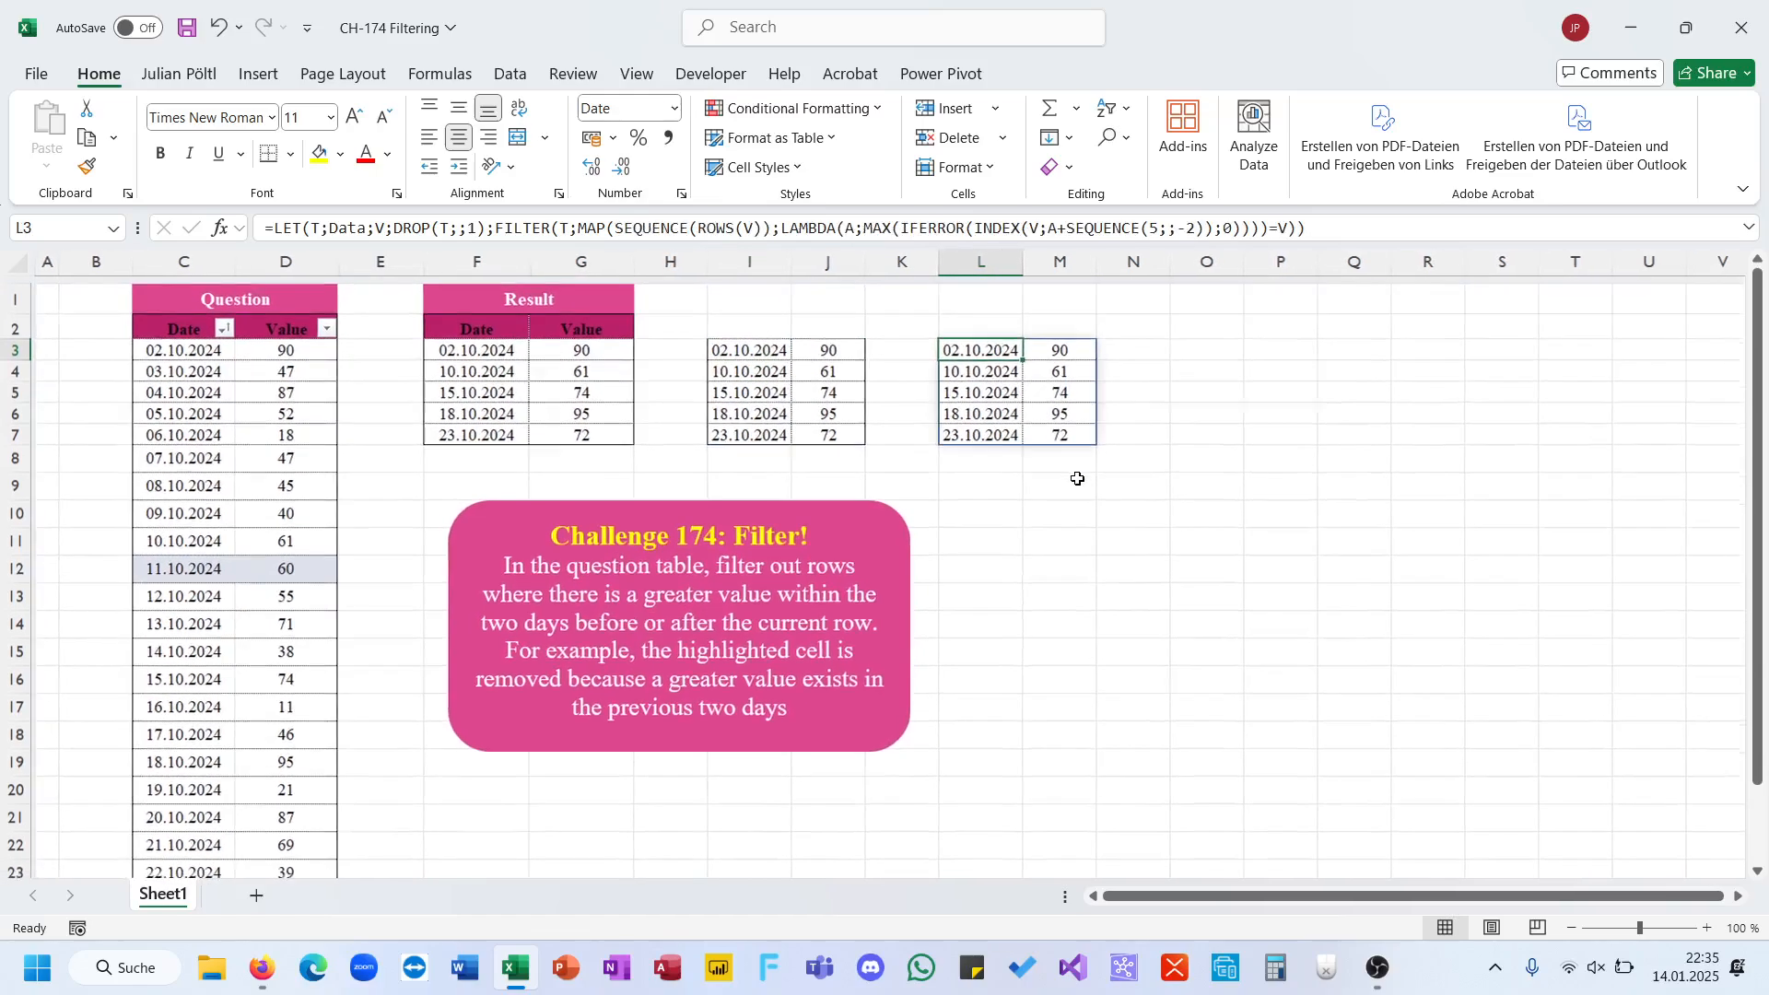
pyautogui.scroll(-1, 1077, 478)
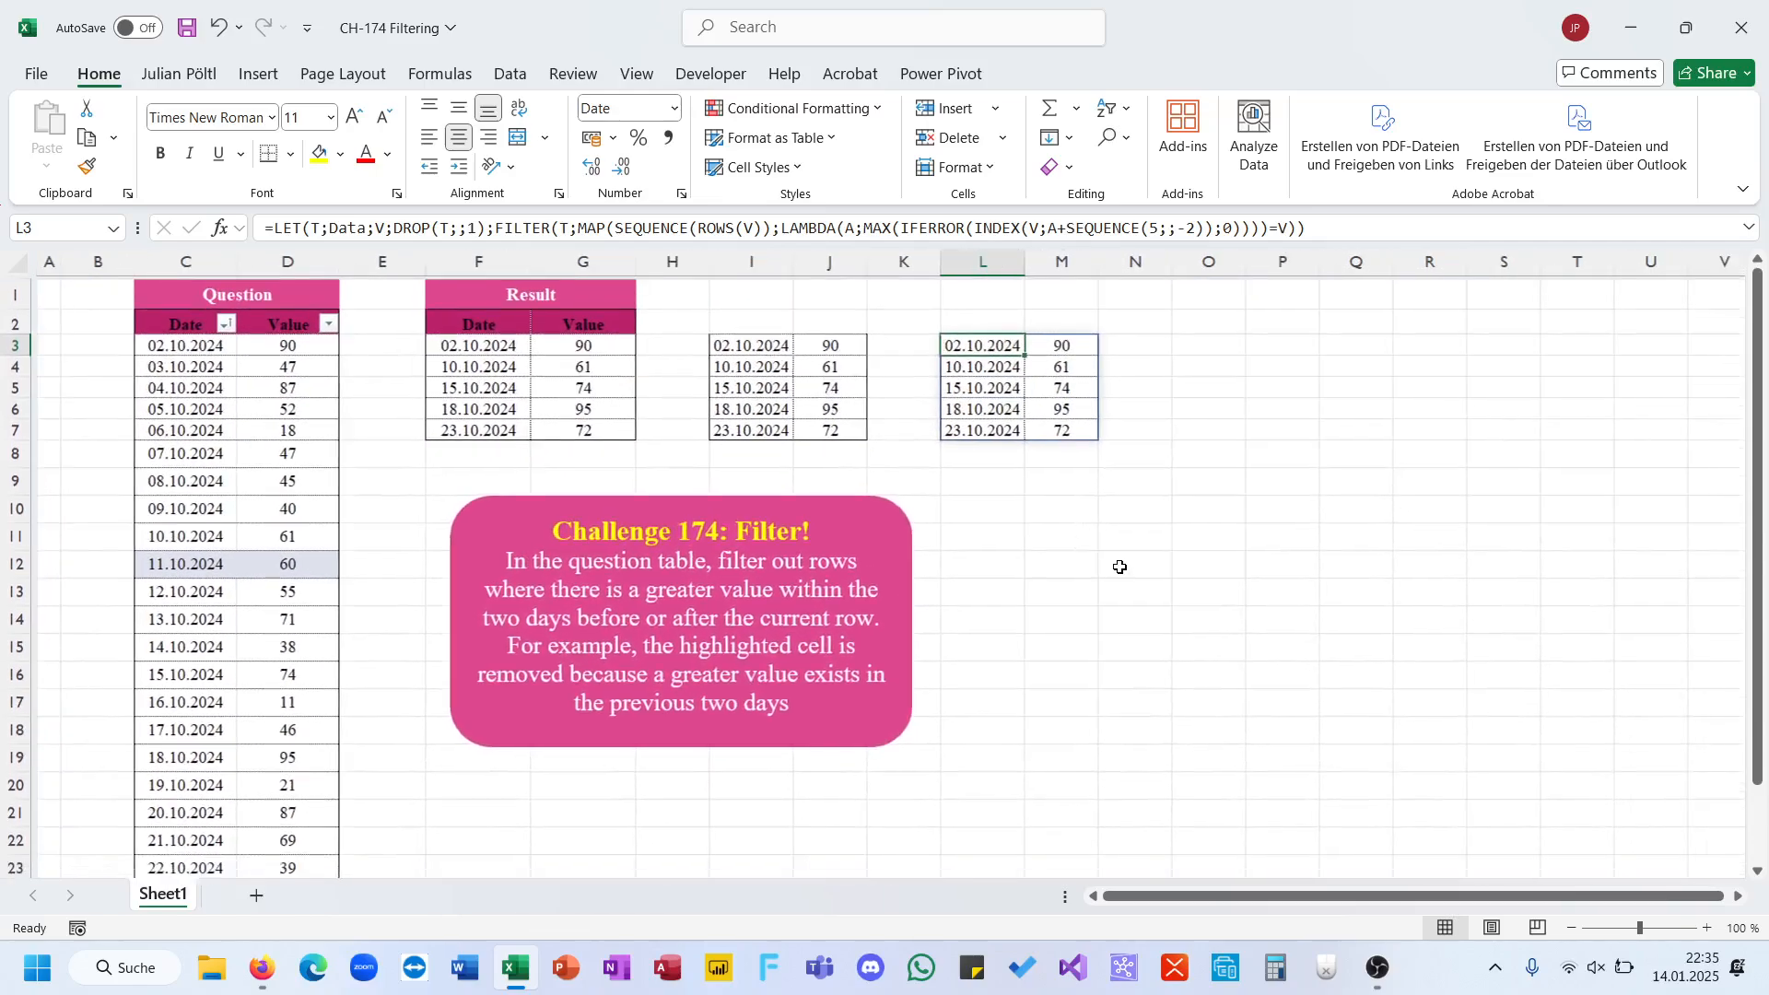
pyautogui.click(1397, 964)
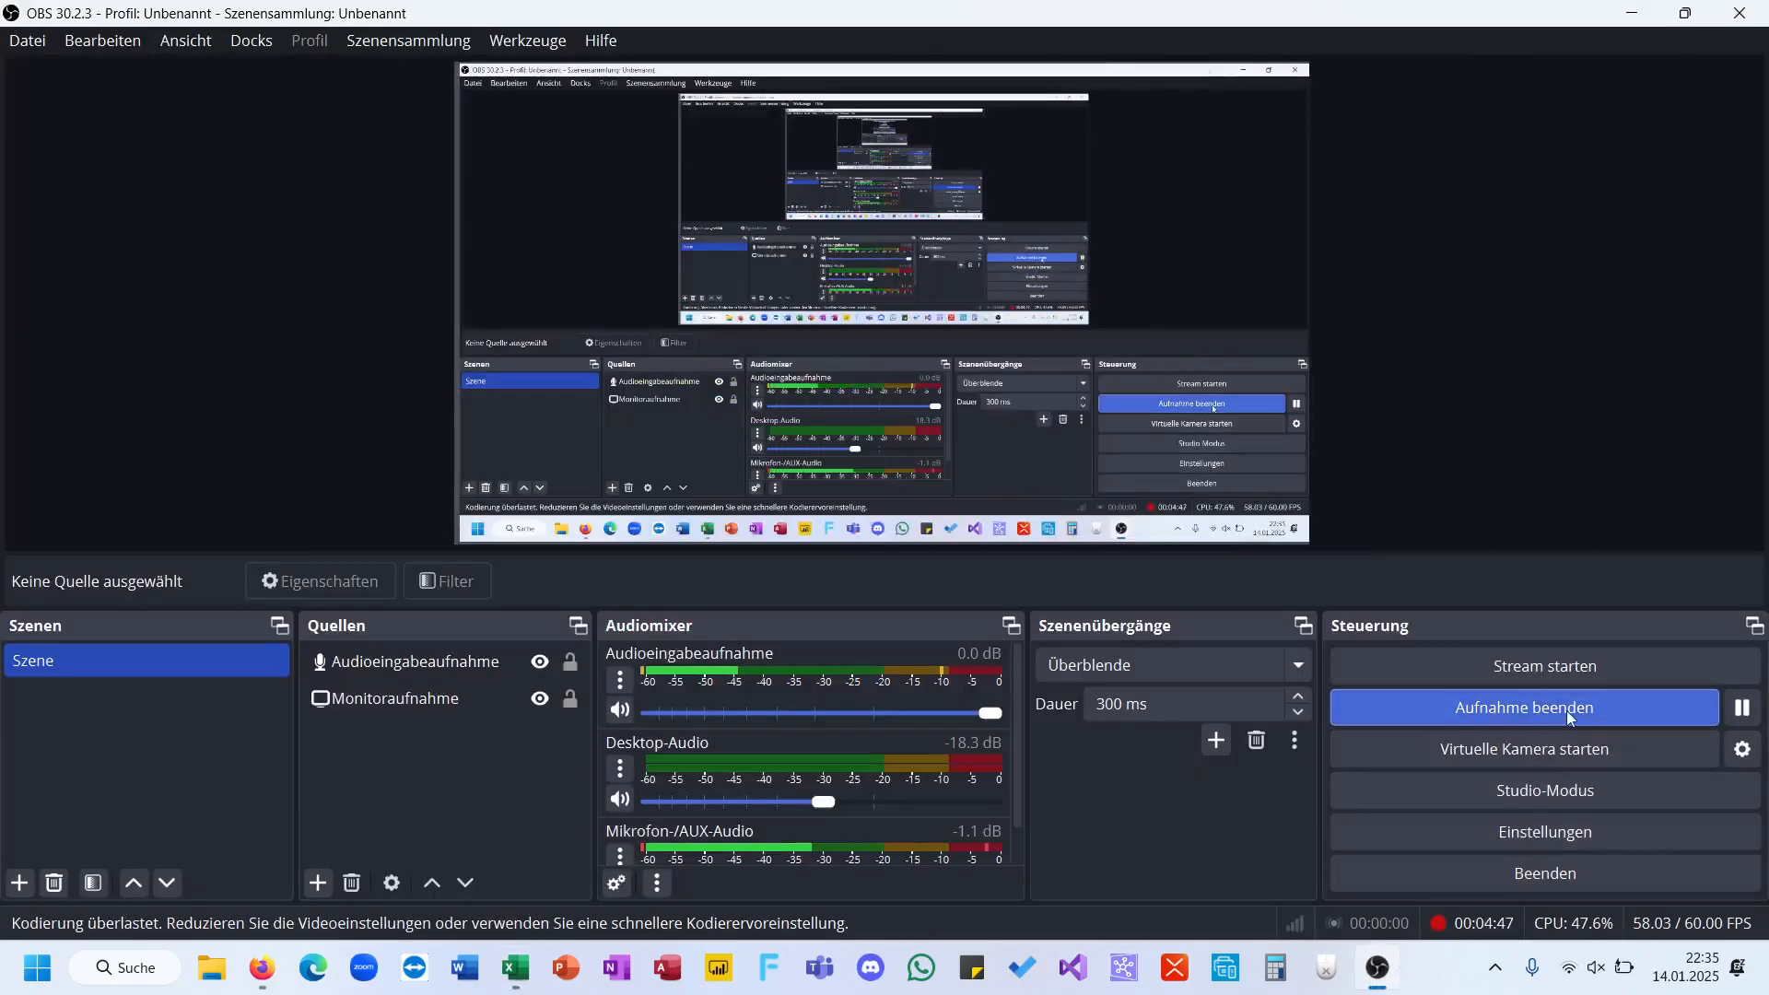